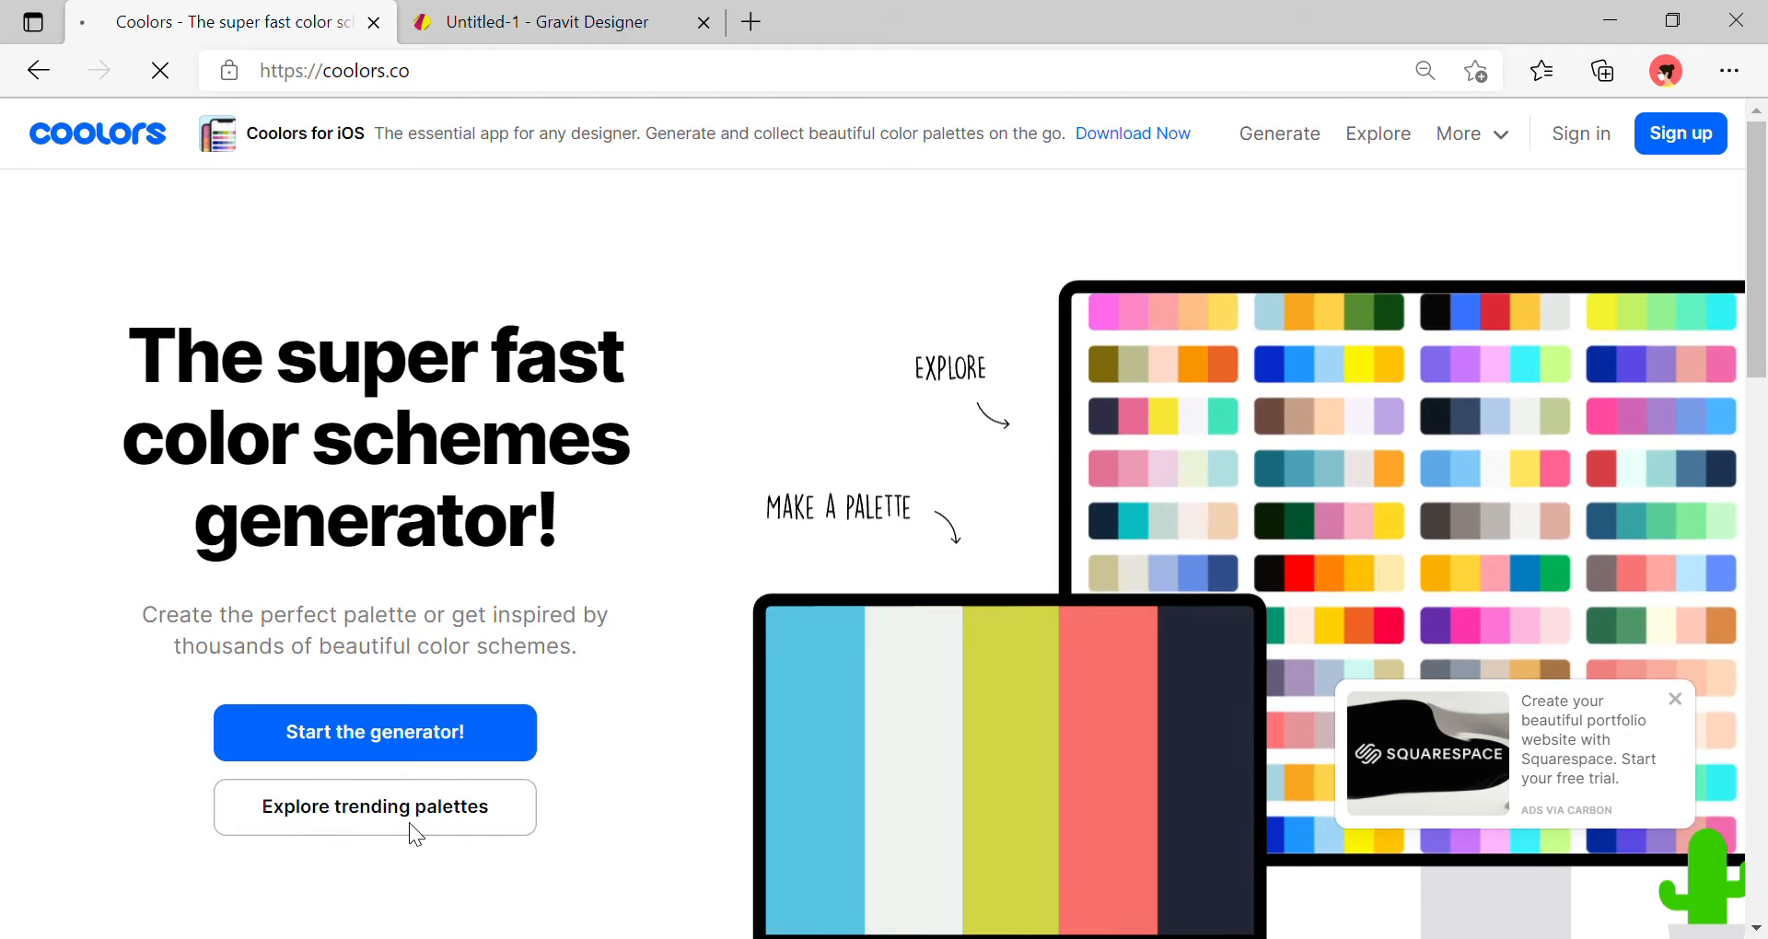
# Open the trending palettes on Coolors and browse them for a bright, colourful palette
pyautogui.click(420, 837)
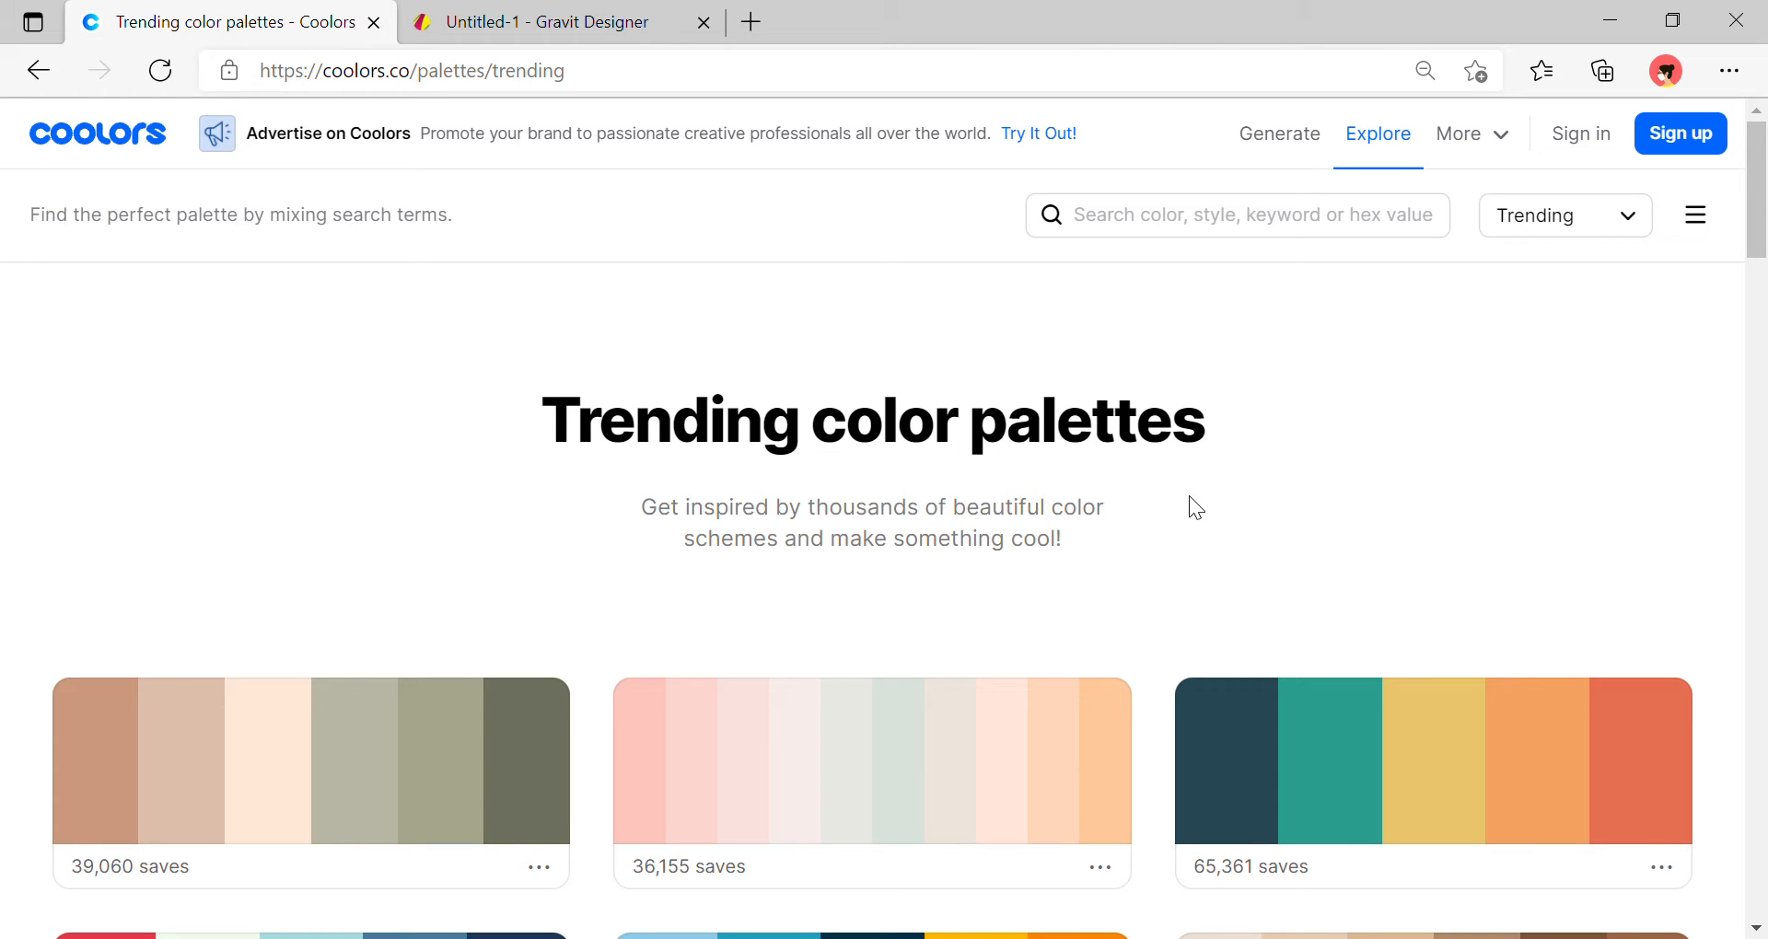
pyautogui.scroll(-3, 1190, 507)
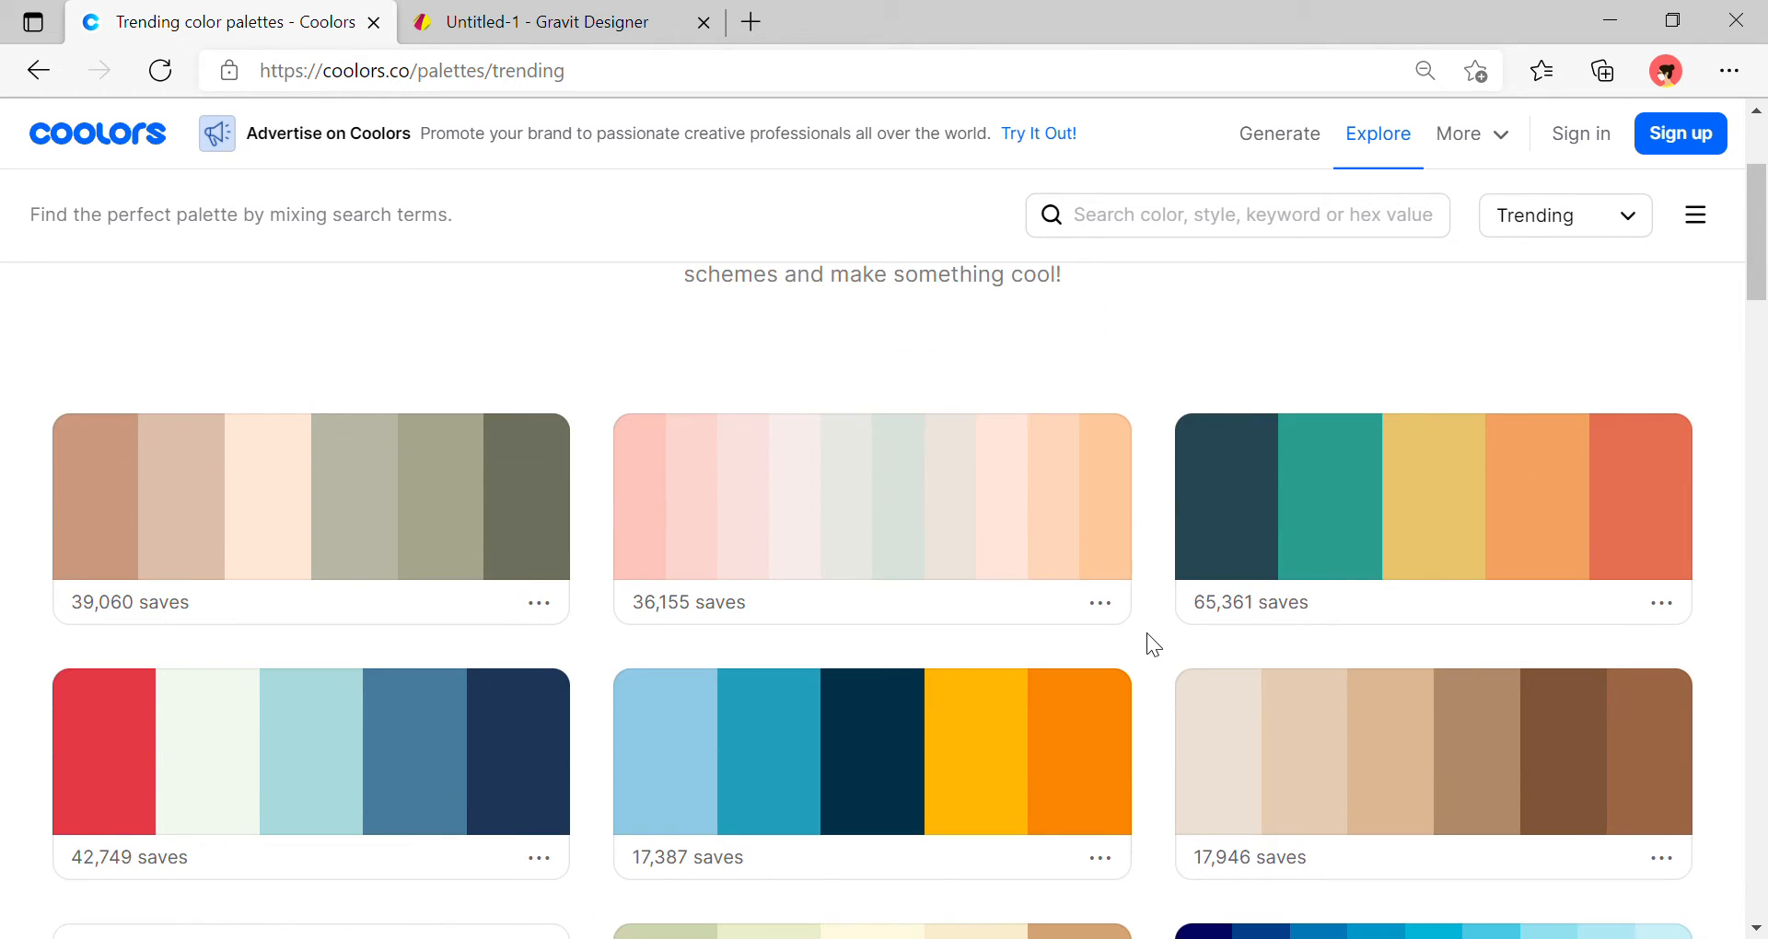
pyautogui.scroll(-2, 1148, 635)
pyautogui.scroll(-2, 1147, 633)
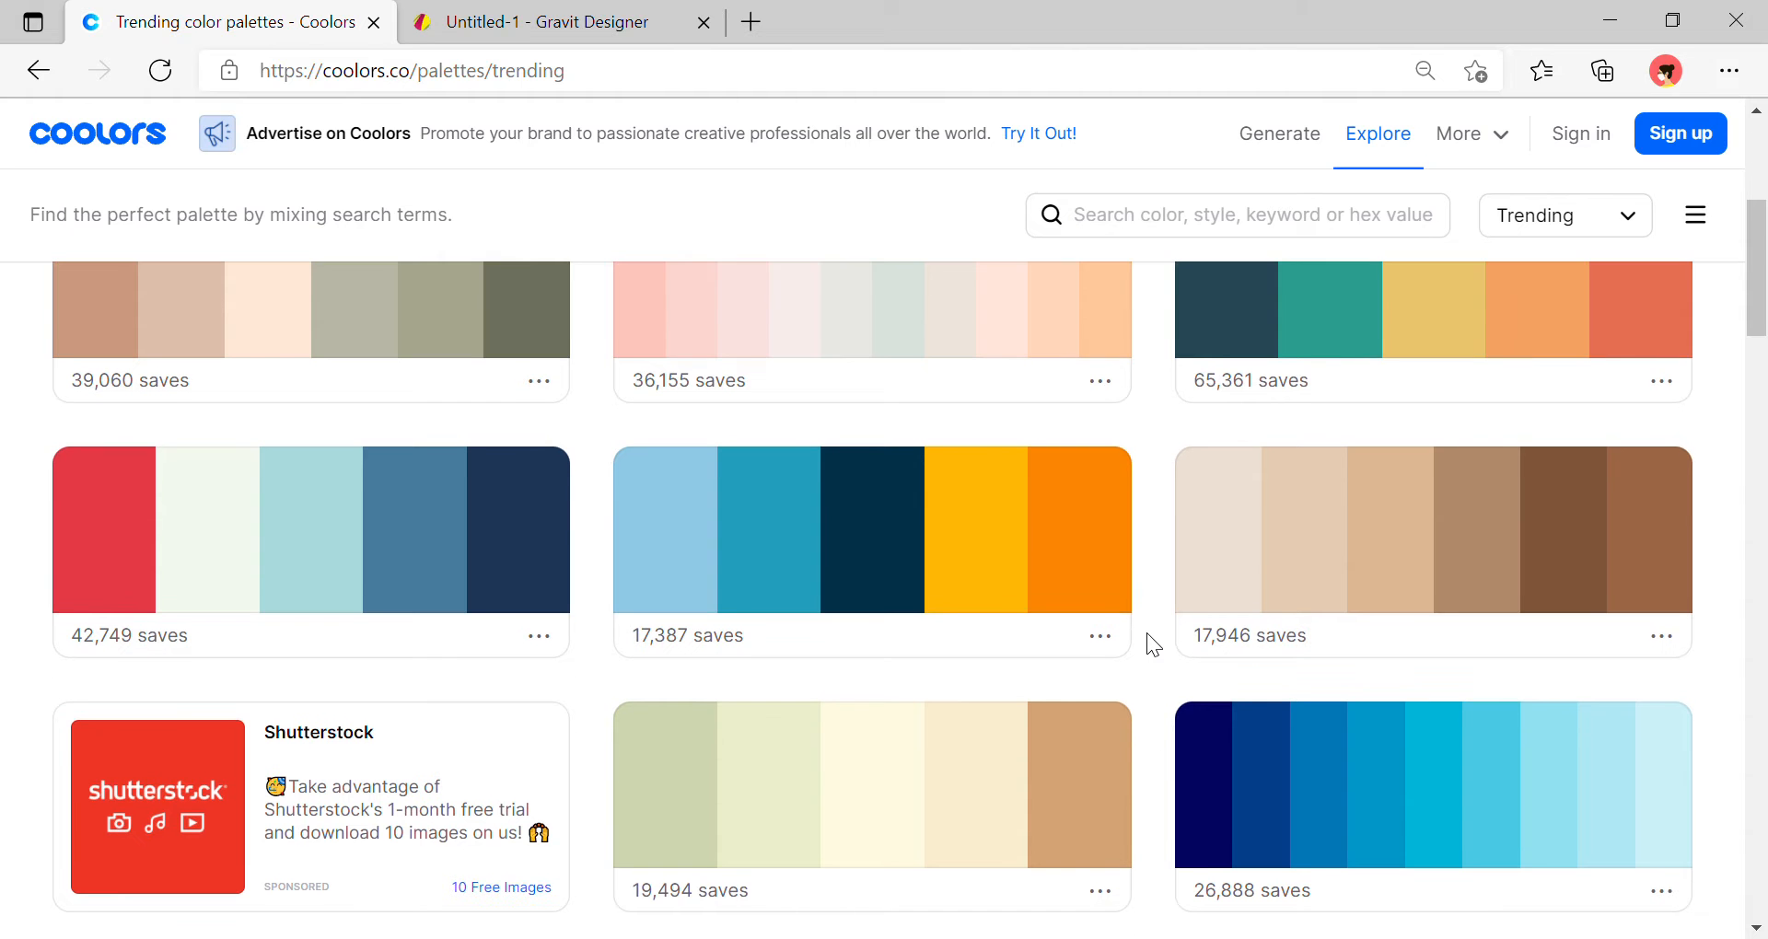
pyautogui.scroll(2, 1146, 633)
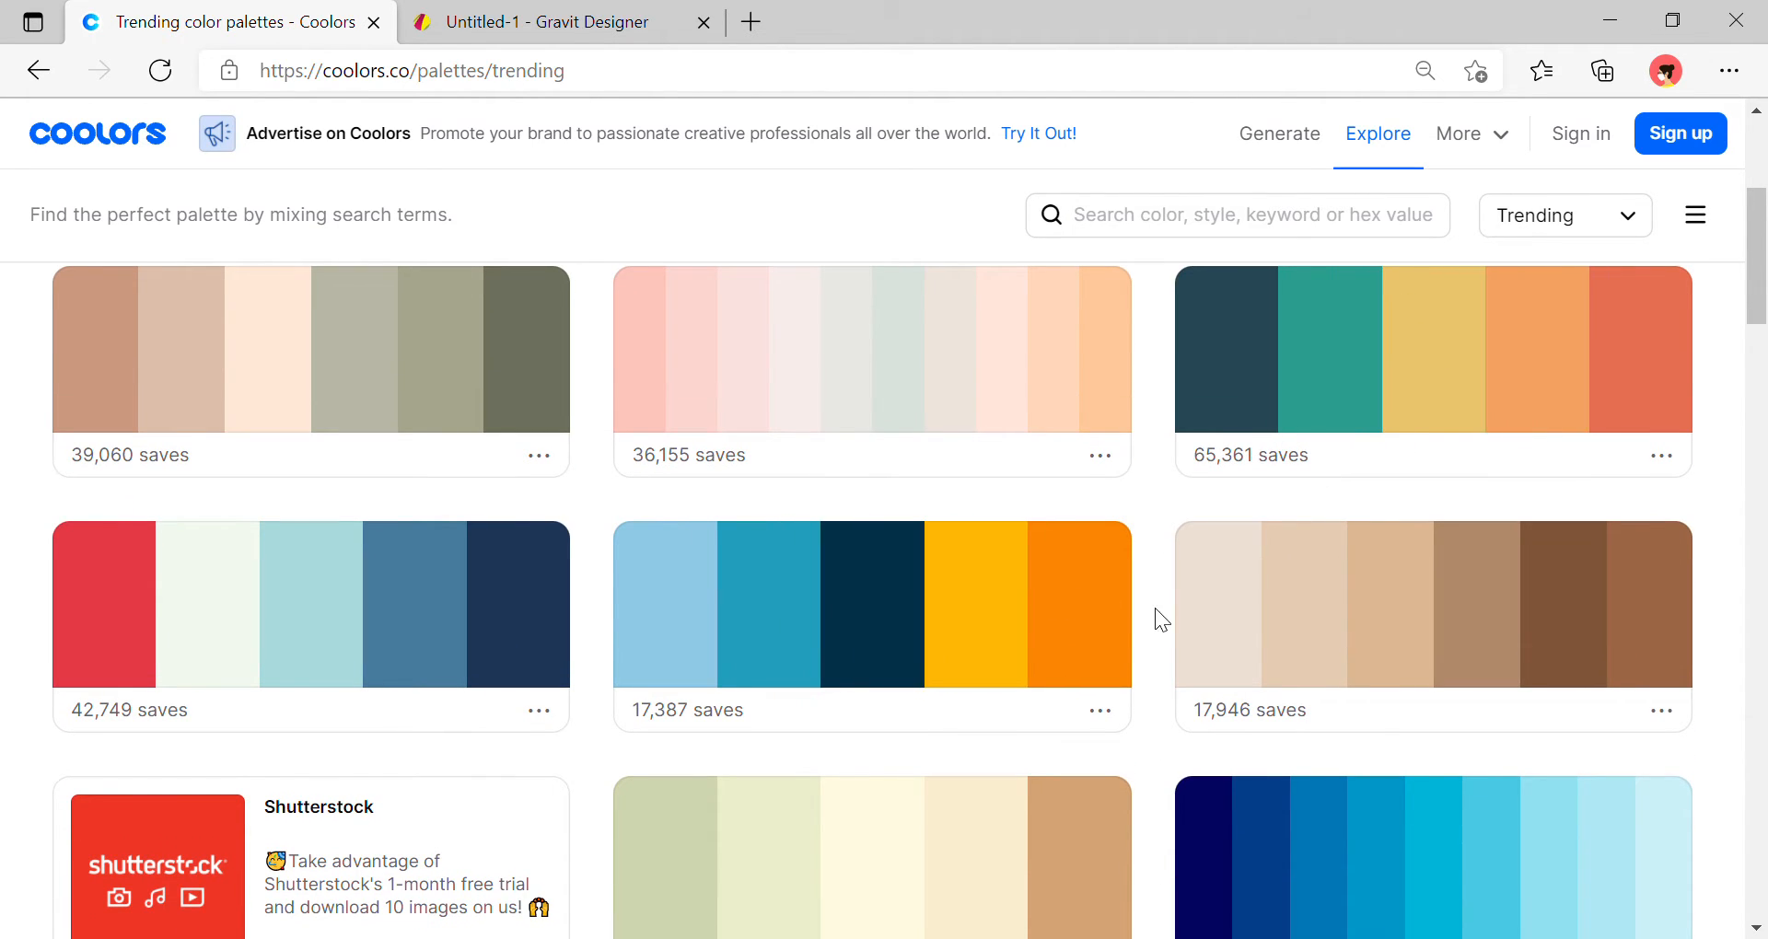
pyautogui.scroll(-3, 1155, 615)
pyautogui.scroll(-7, 1154, 612)
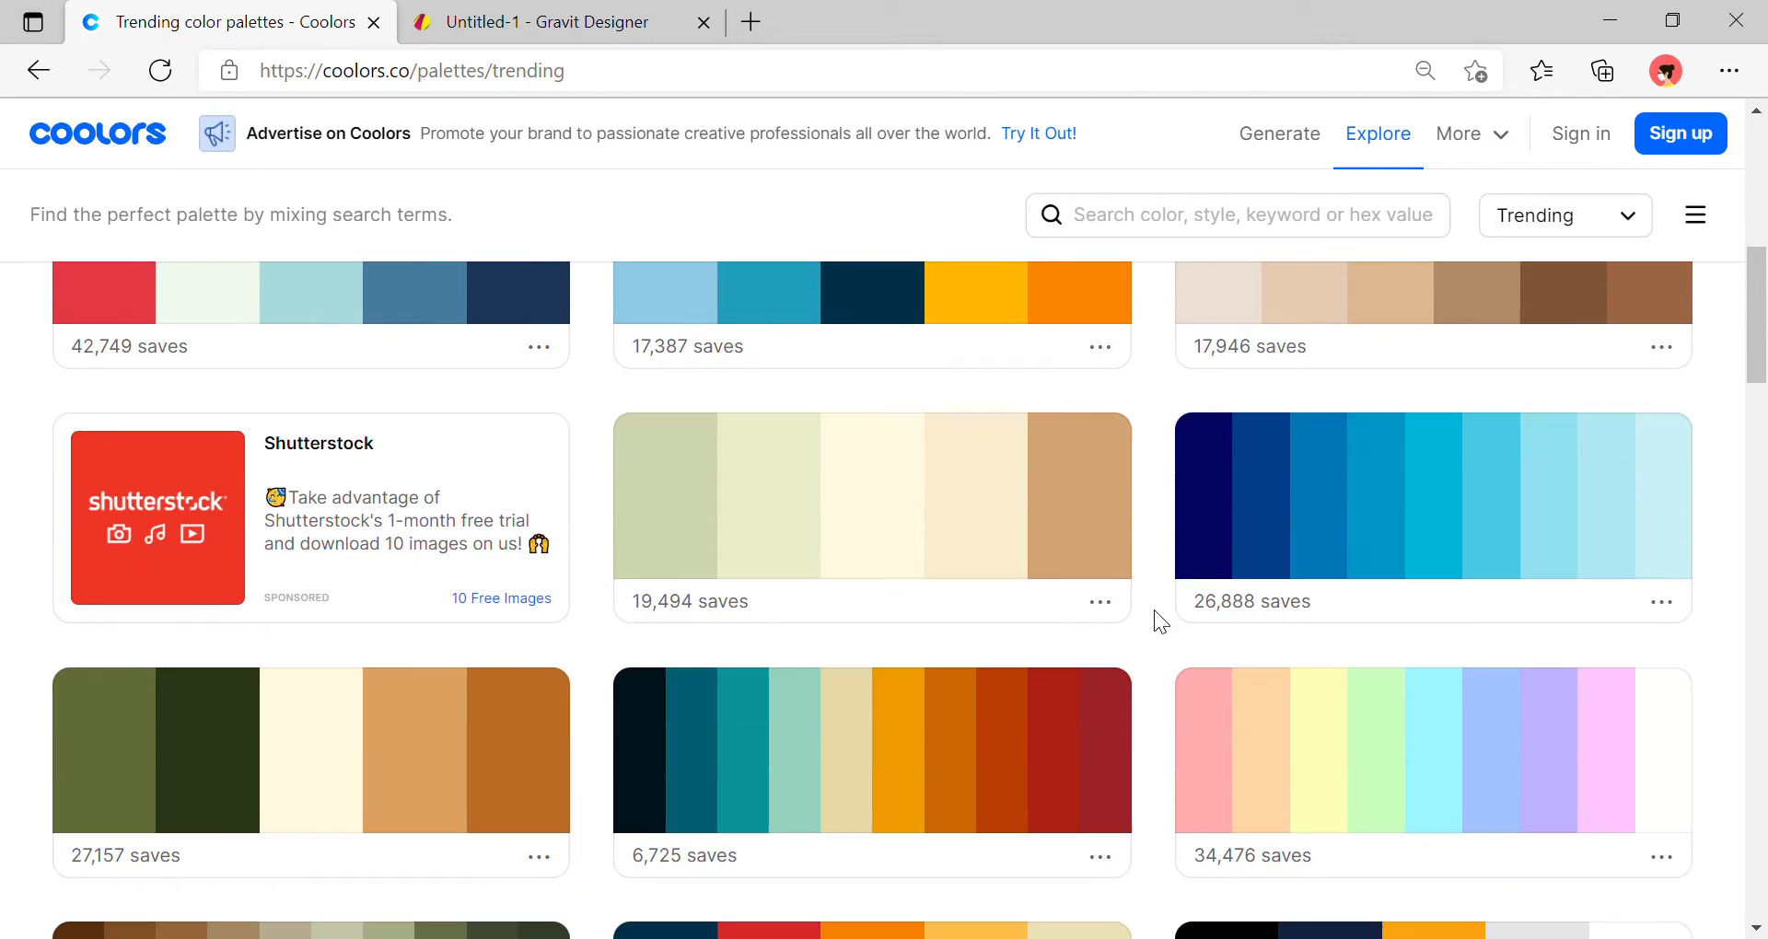
pyautogui.scroll(-4, 1154, 610)
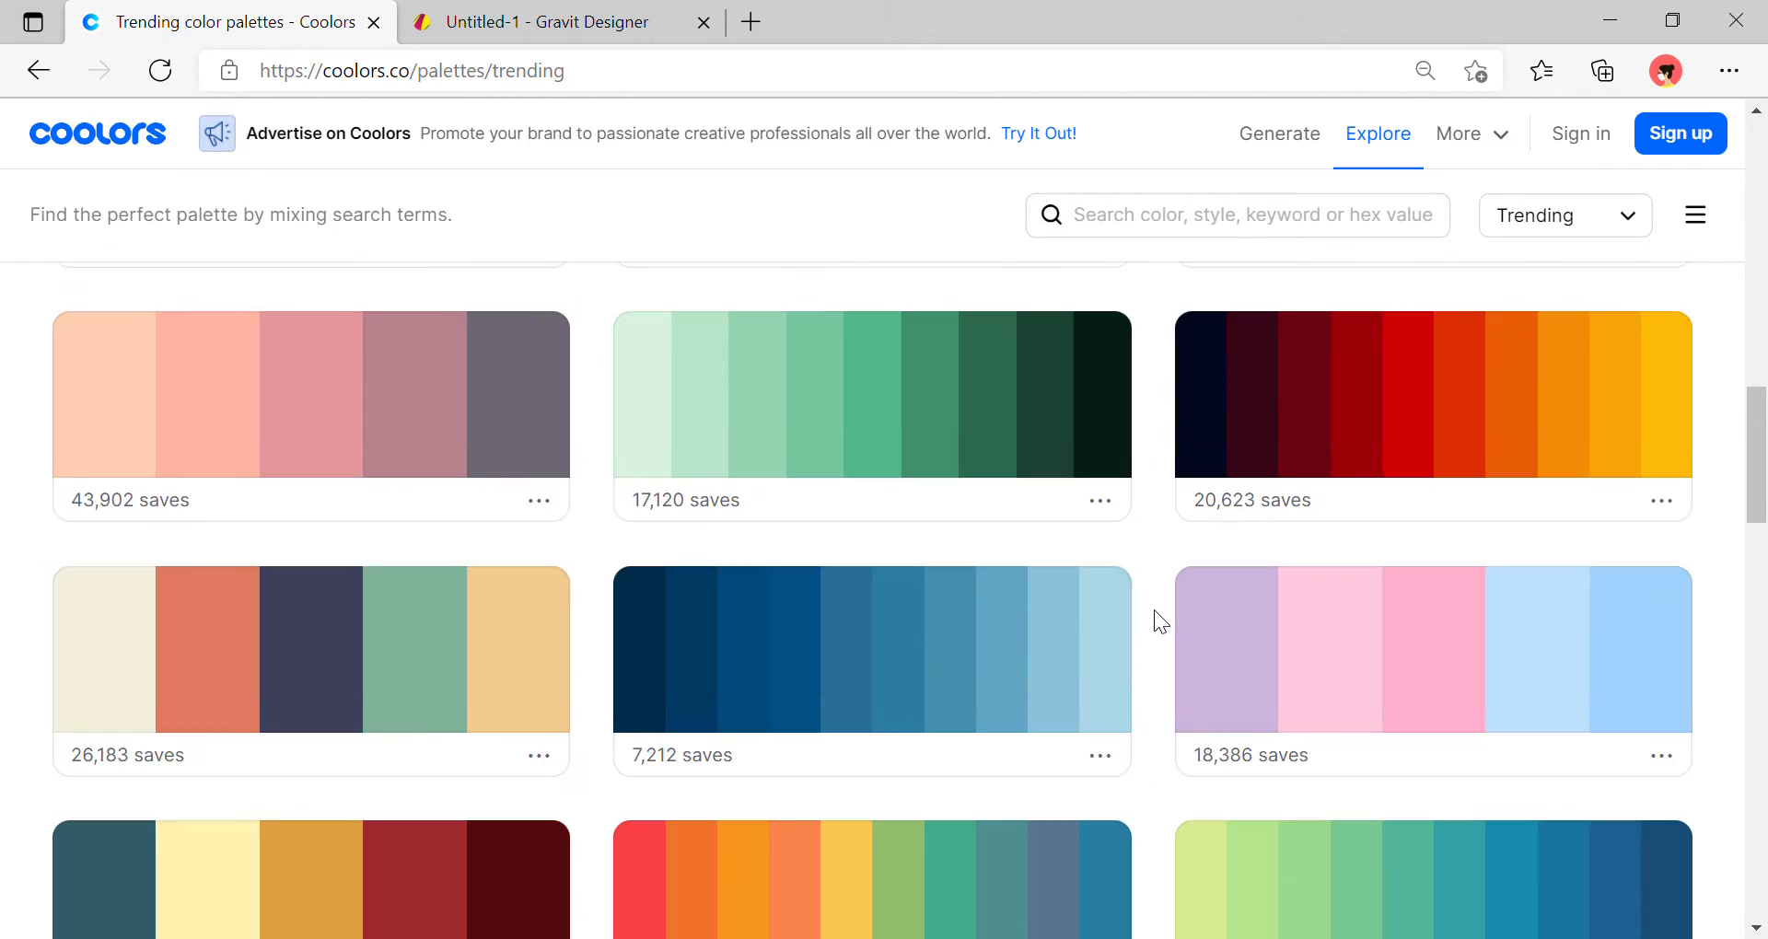
pyautogui.scroll(-2, 1154, 610)
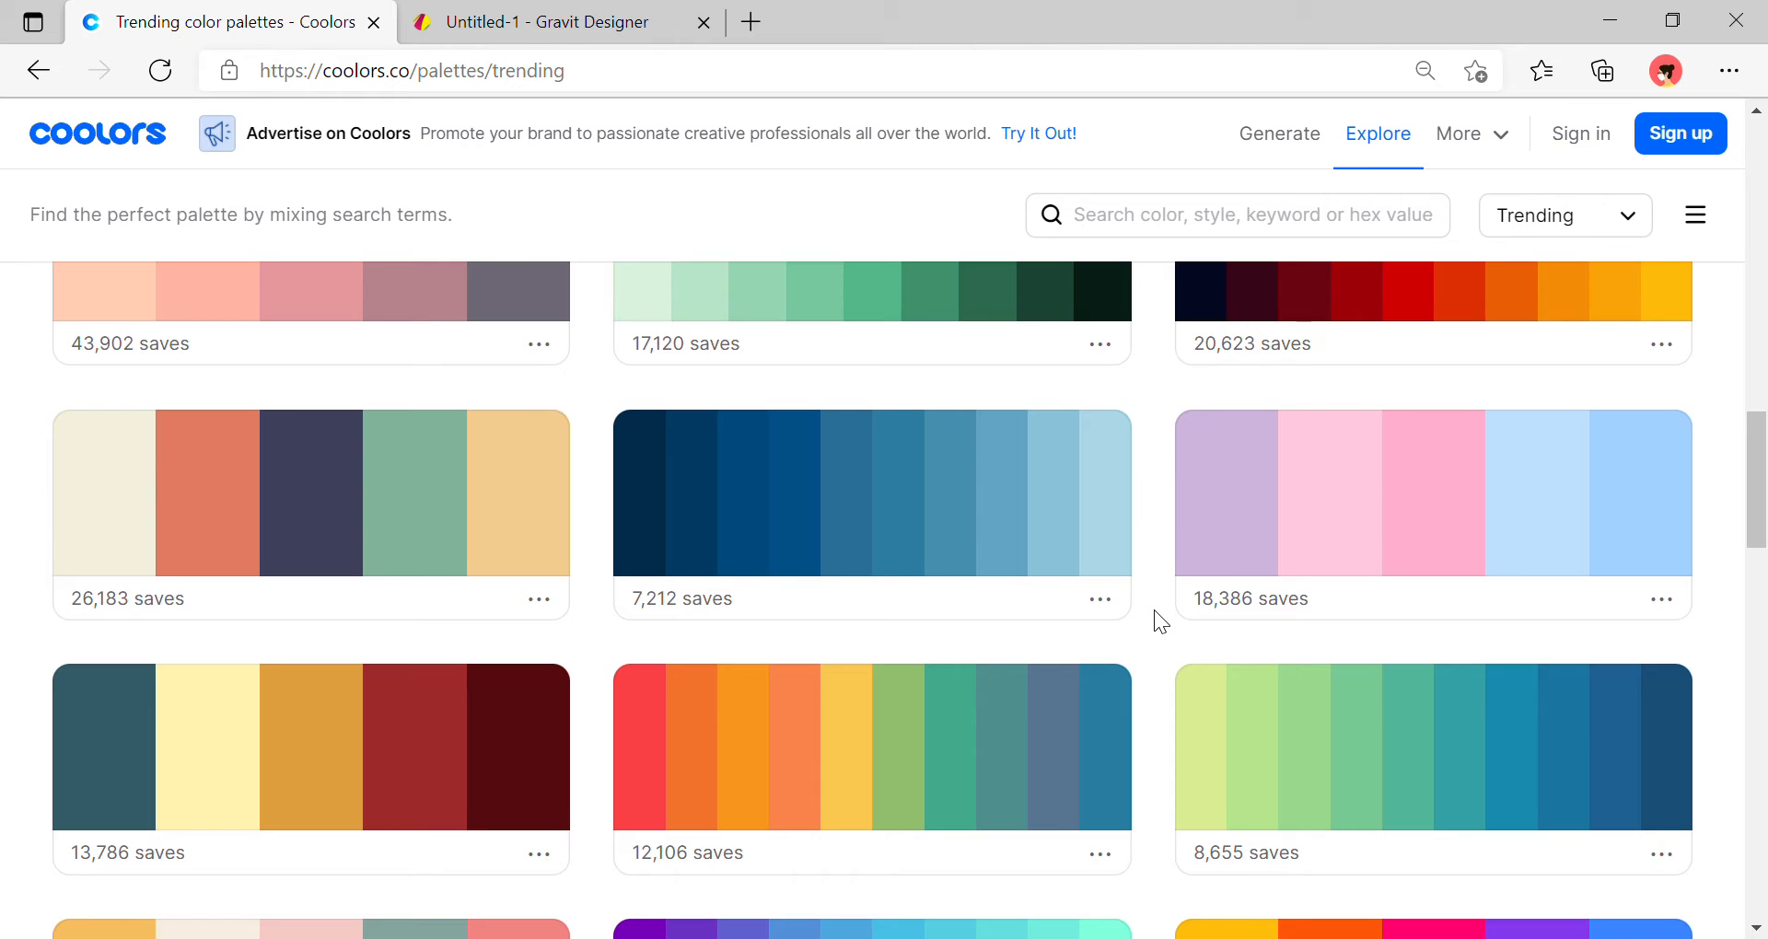
pyautogui.scroll(-3, 1154, 610)
pyautogui.scroll(-2, 1154, 609)
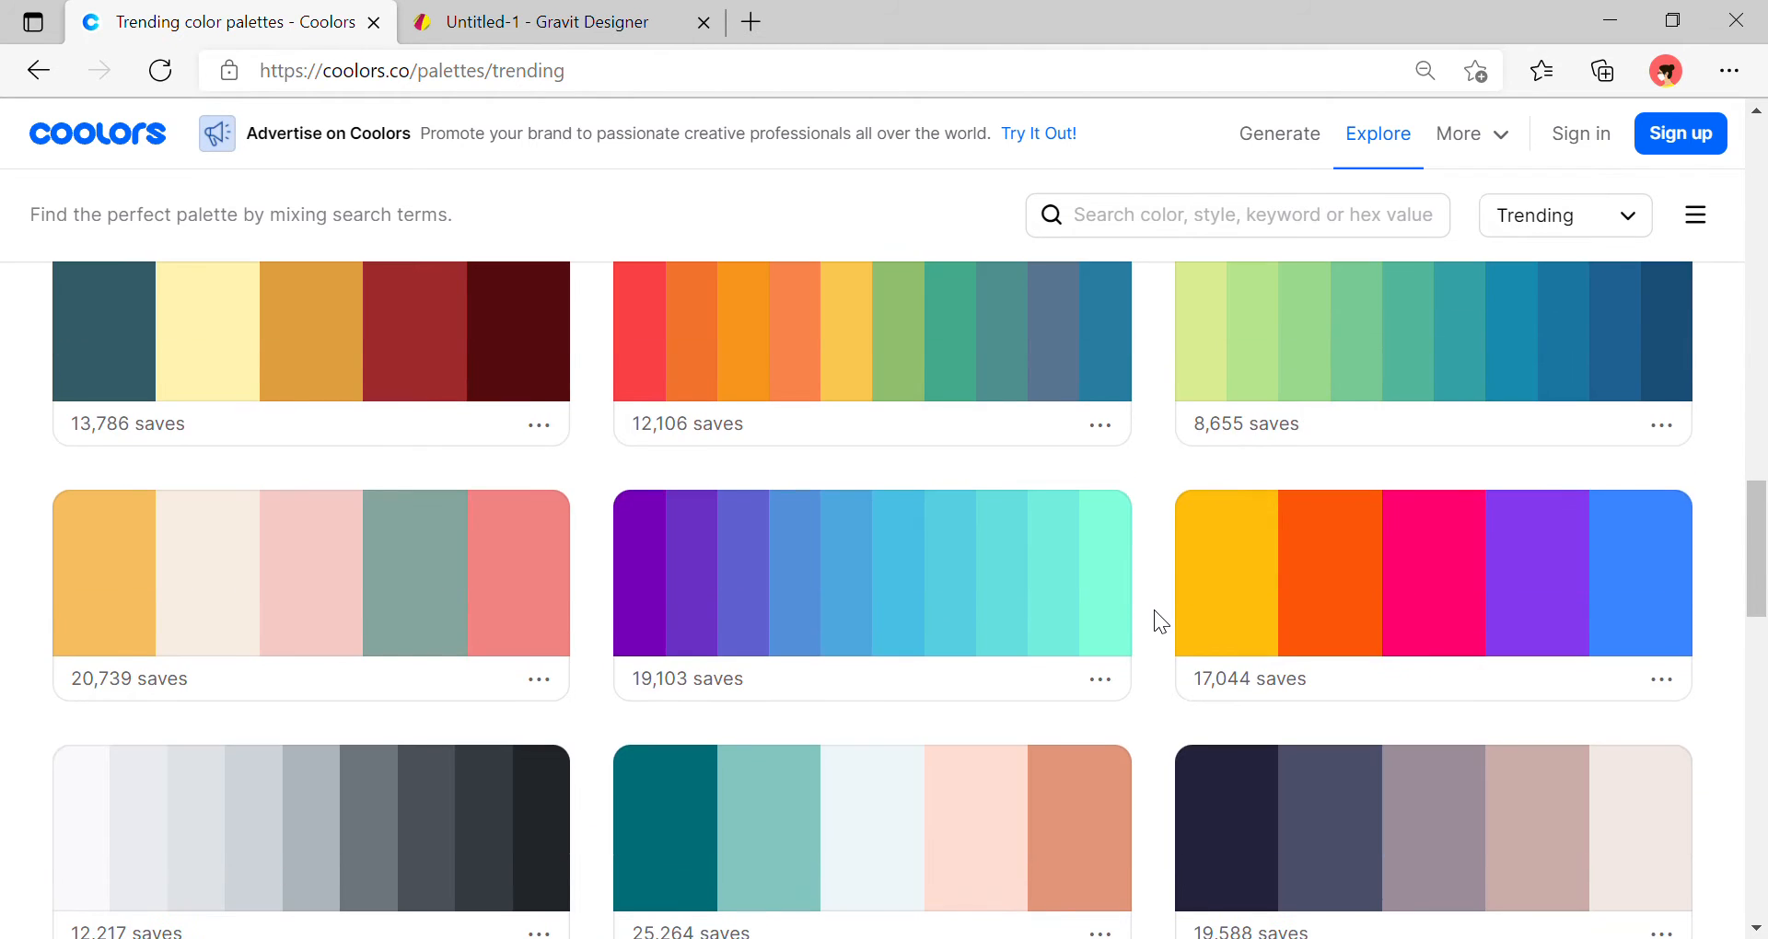
pyautogui.scroll(-5, 1153, 610)
pyautogui.scroll(-7, 1153, 609)
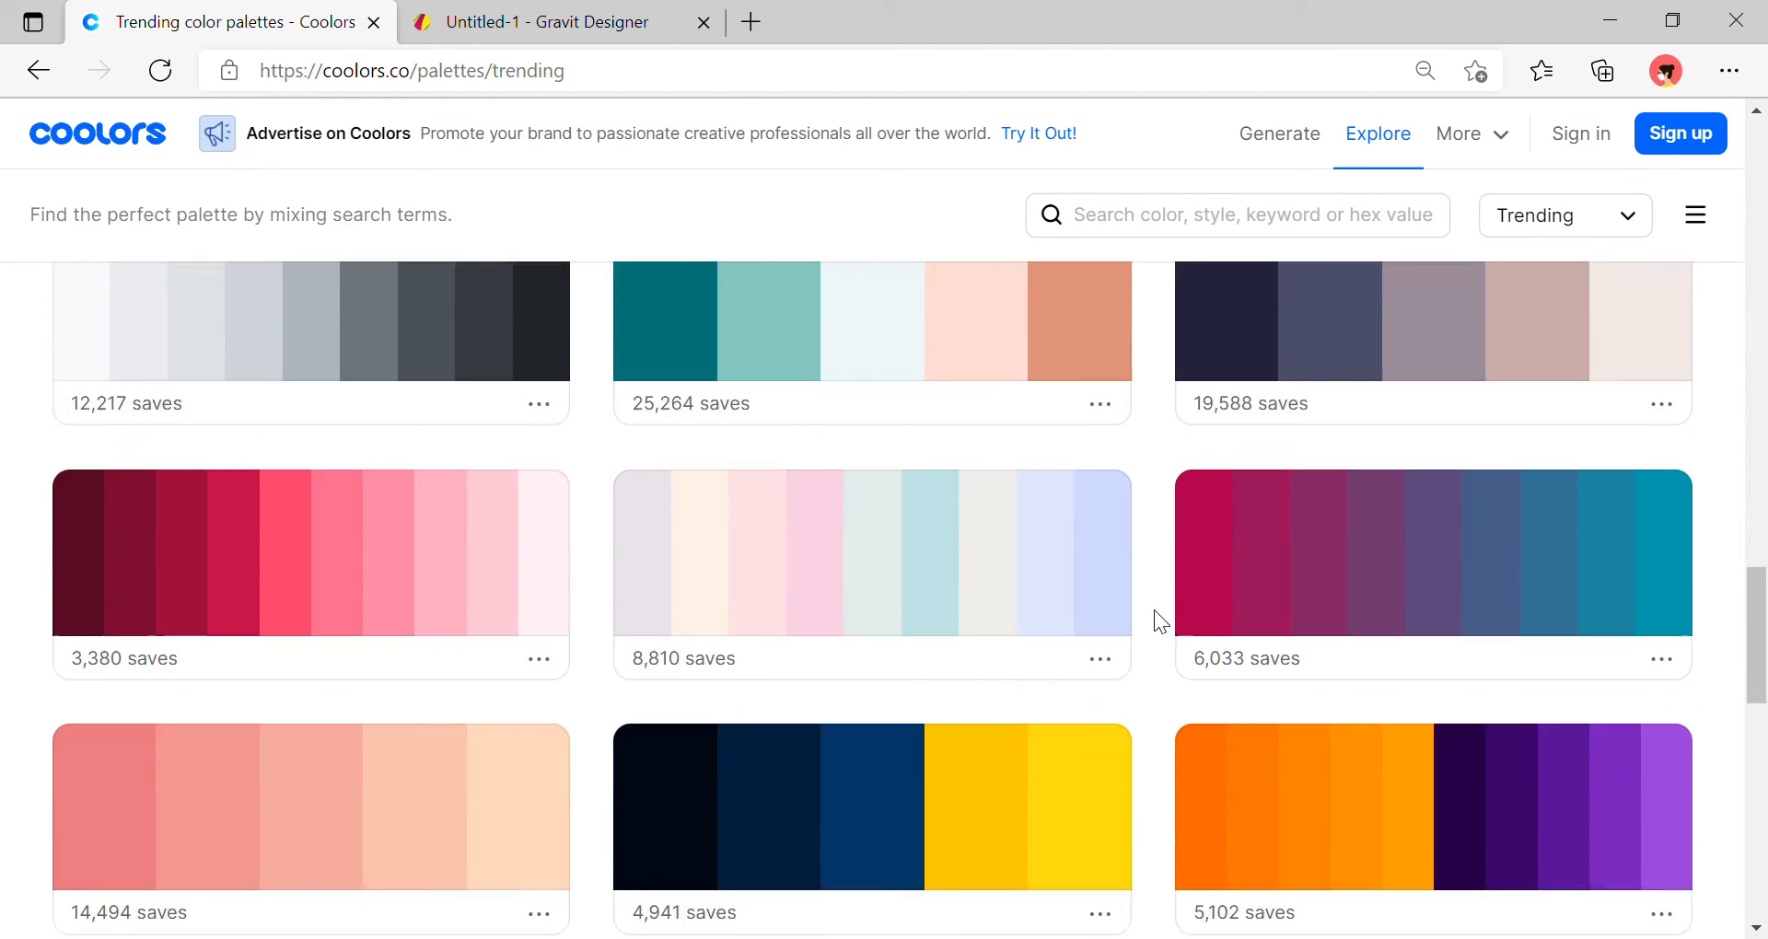
pyautogui.scroll(-10, 1153, 609)
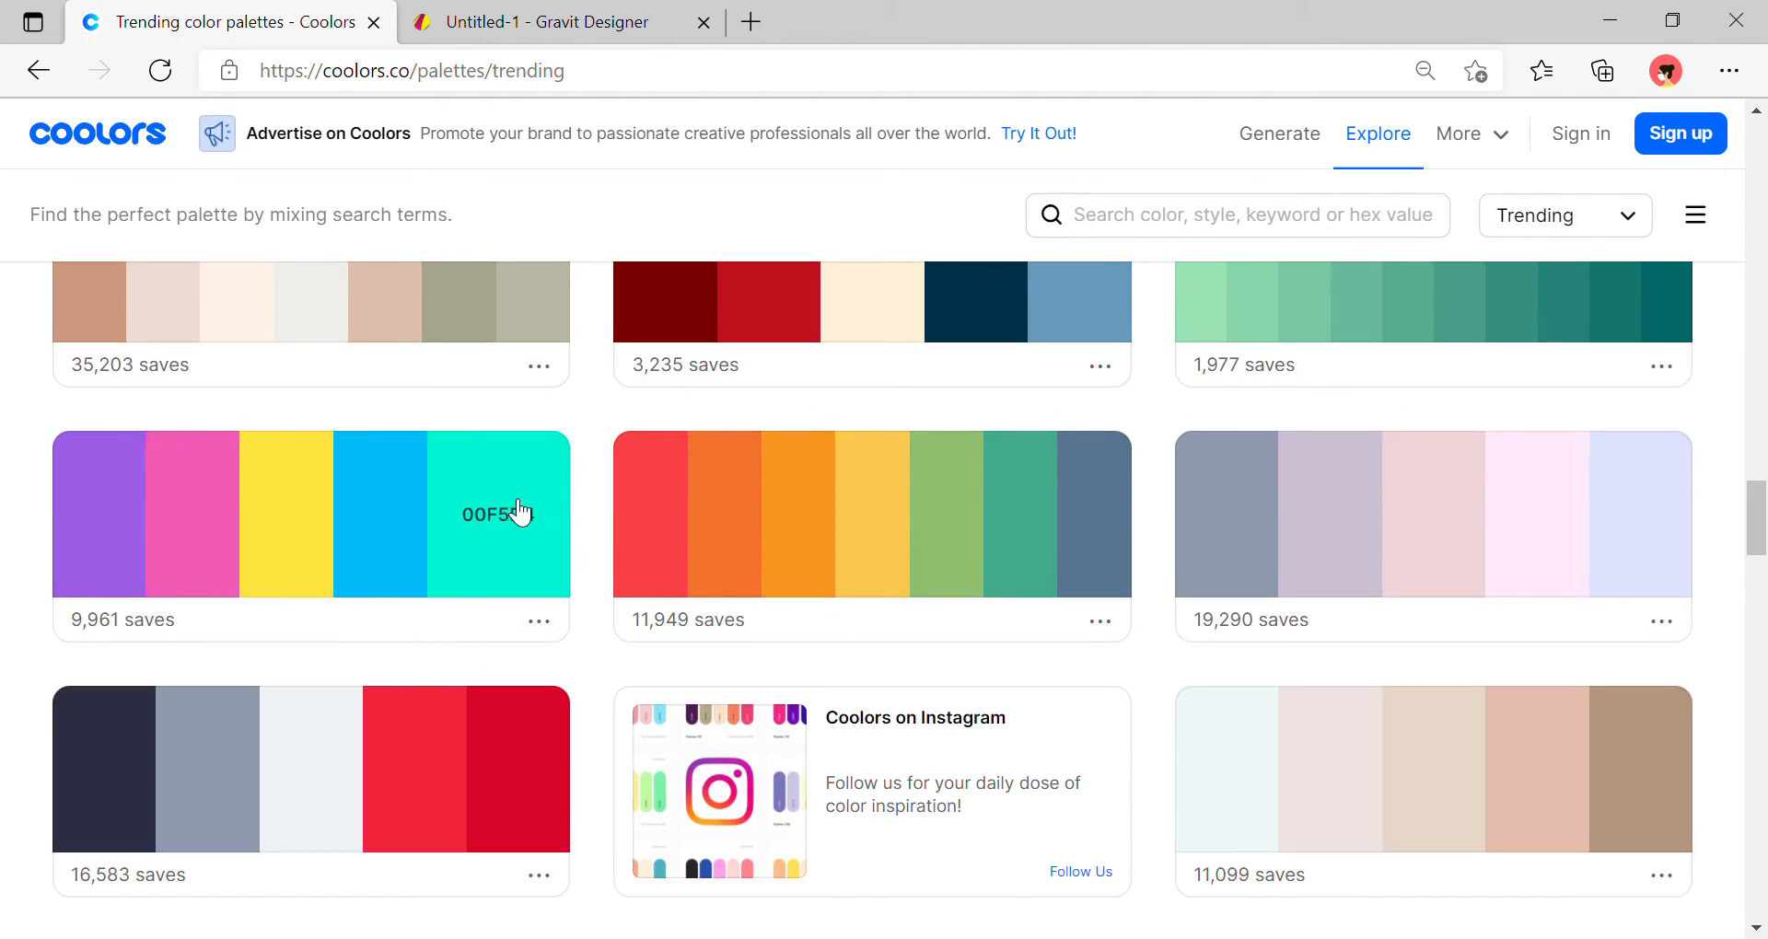
# Open the purple, pink, yellow, blue and turquoise palette in the Coolors generator and hide both advertisements covering its colours
pyautogui.click(549, 626)
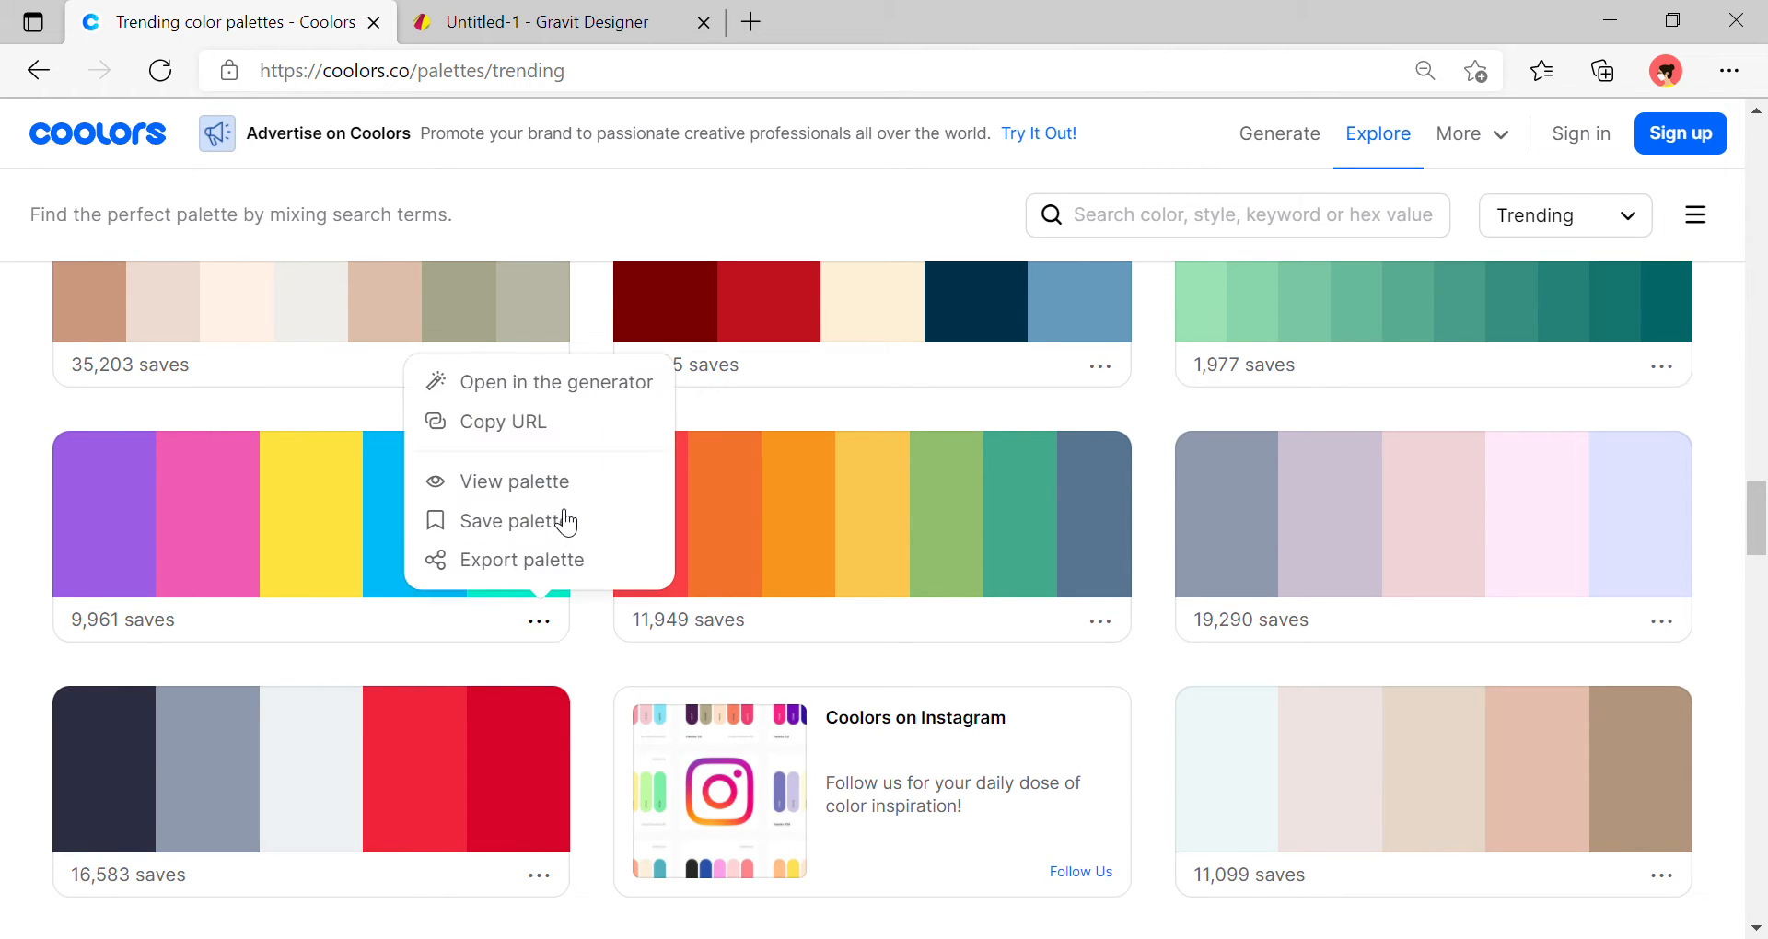
pyautogui.click(563, 387)
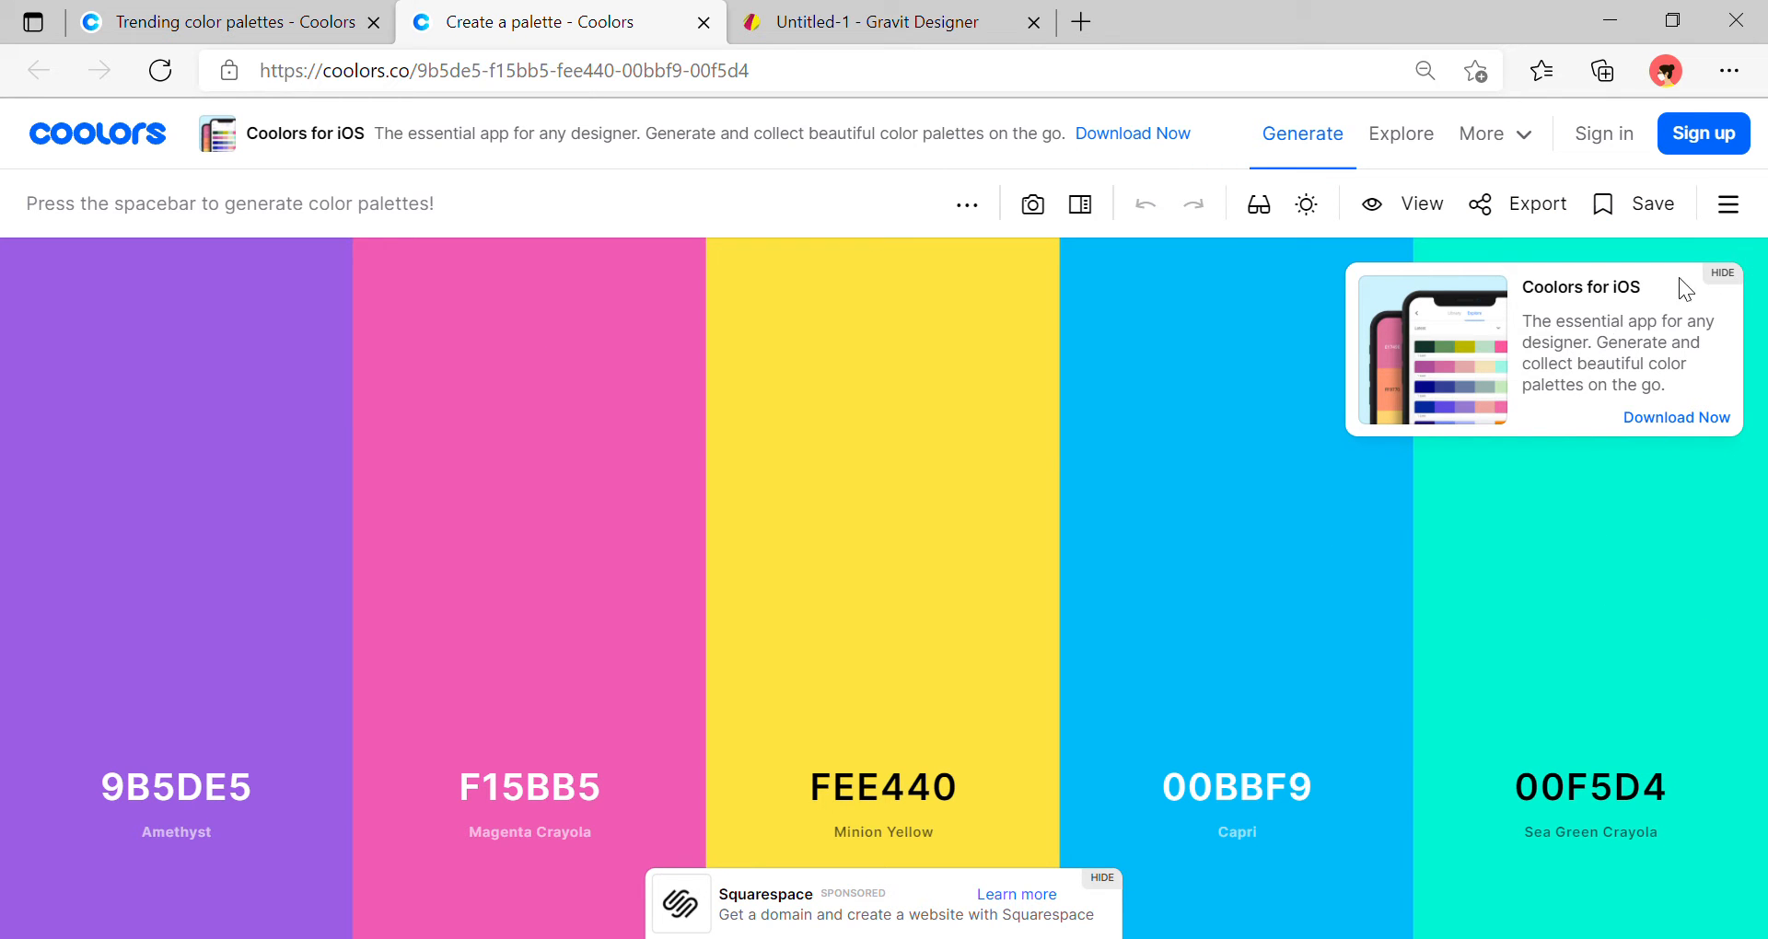
pyautogui.click(1730, 274)
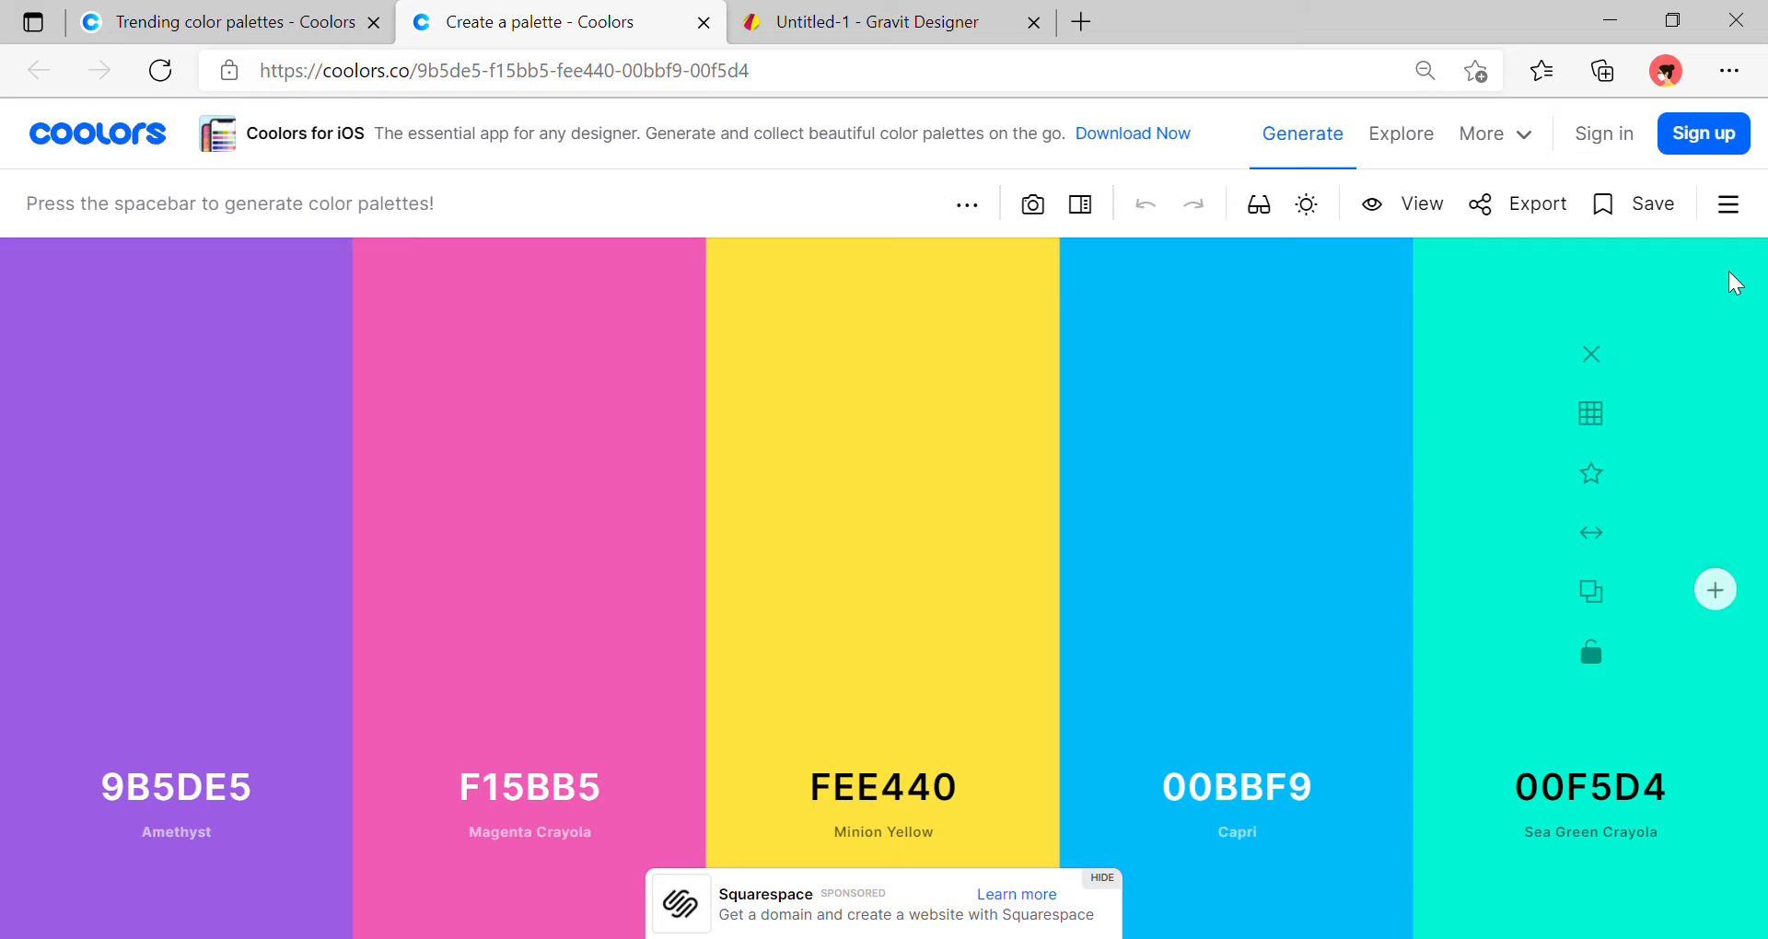
pyautogui.click(1104, 880)
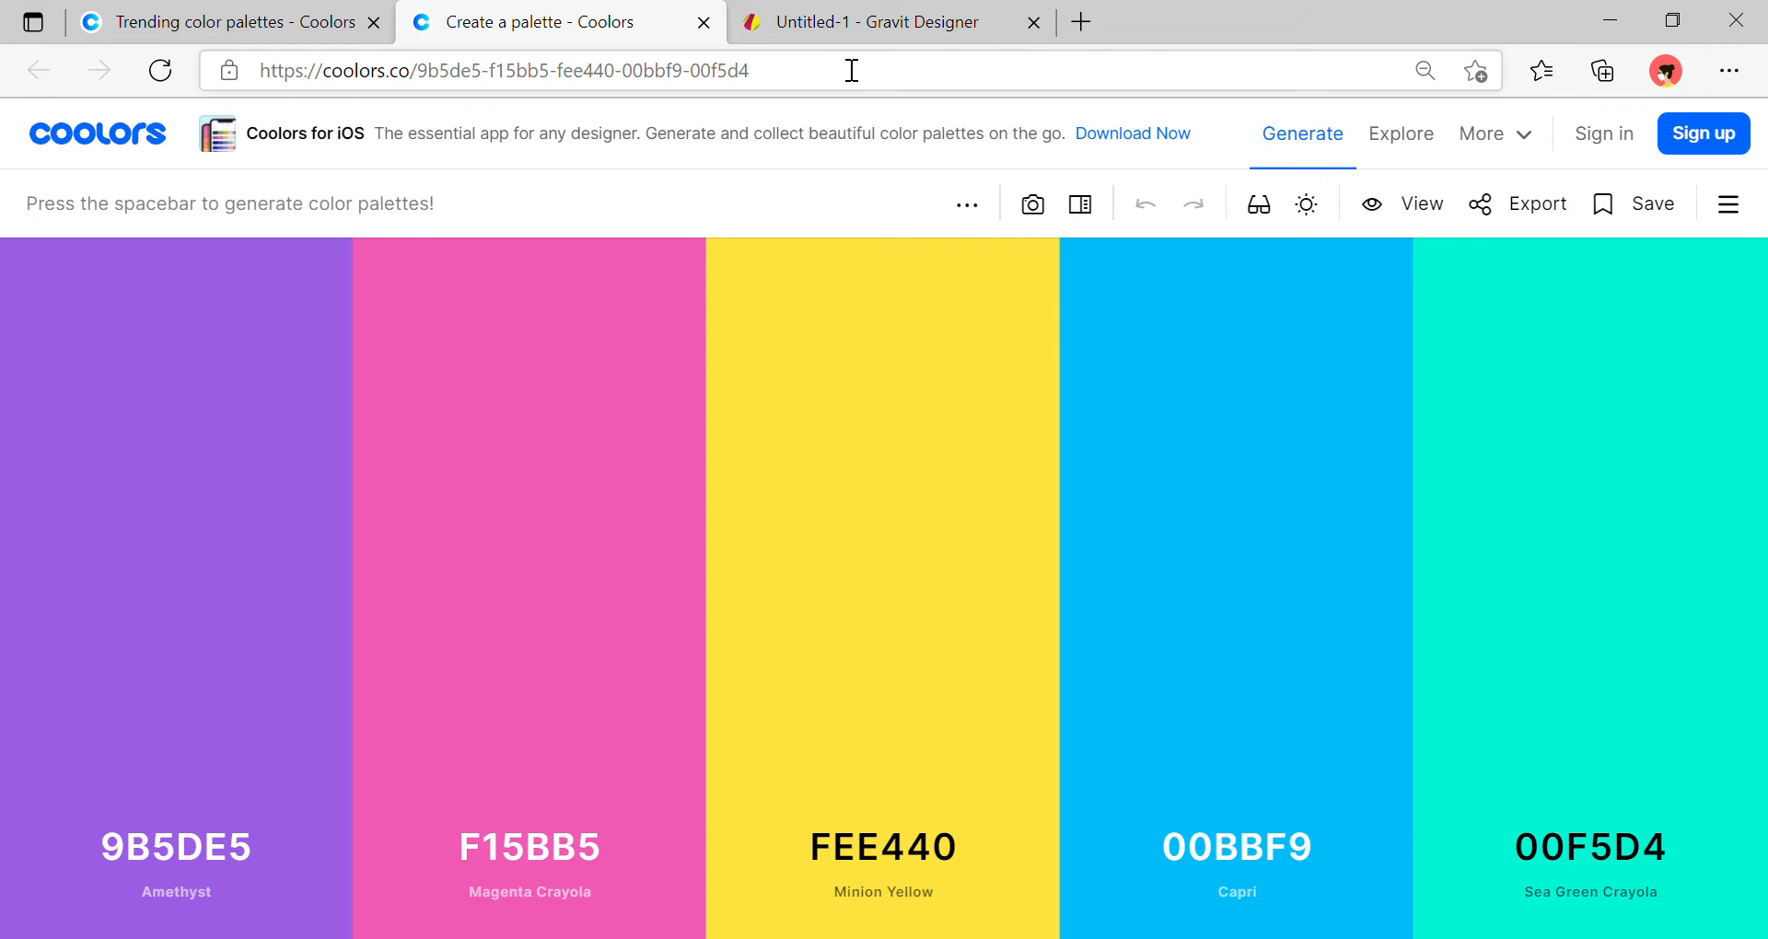
# Switch to Gravit Designer, paste the copied palette screenshot onto Page 3 and move it down to the page's lower edge
pyautogui.click(844, 24)
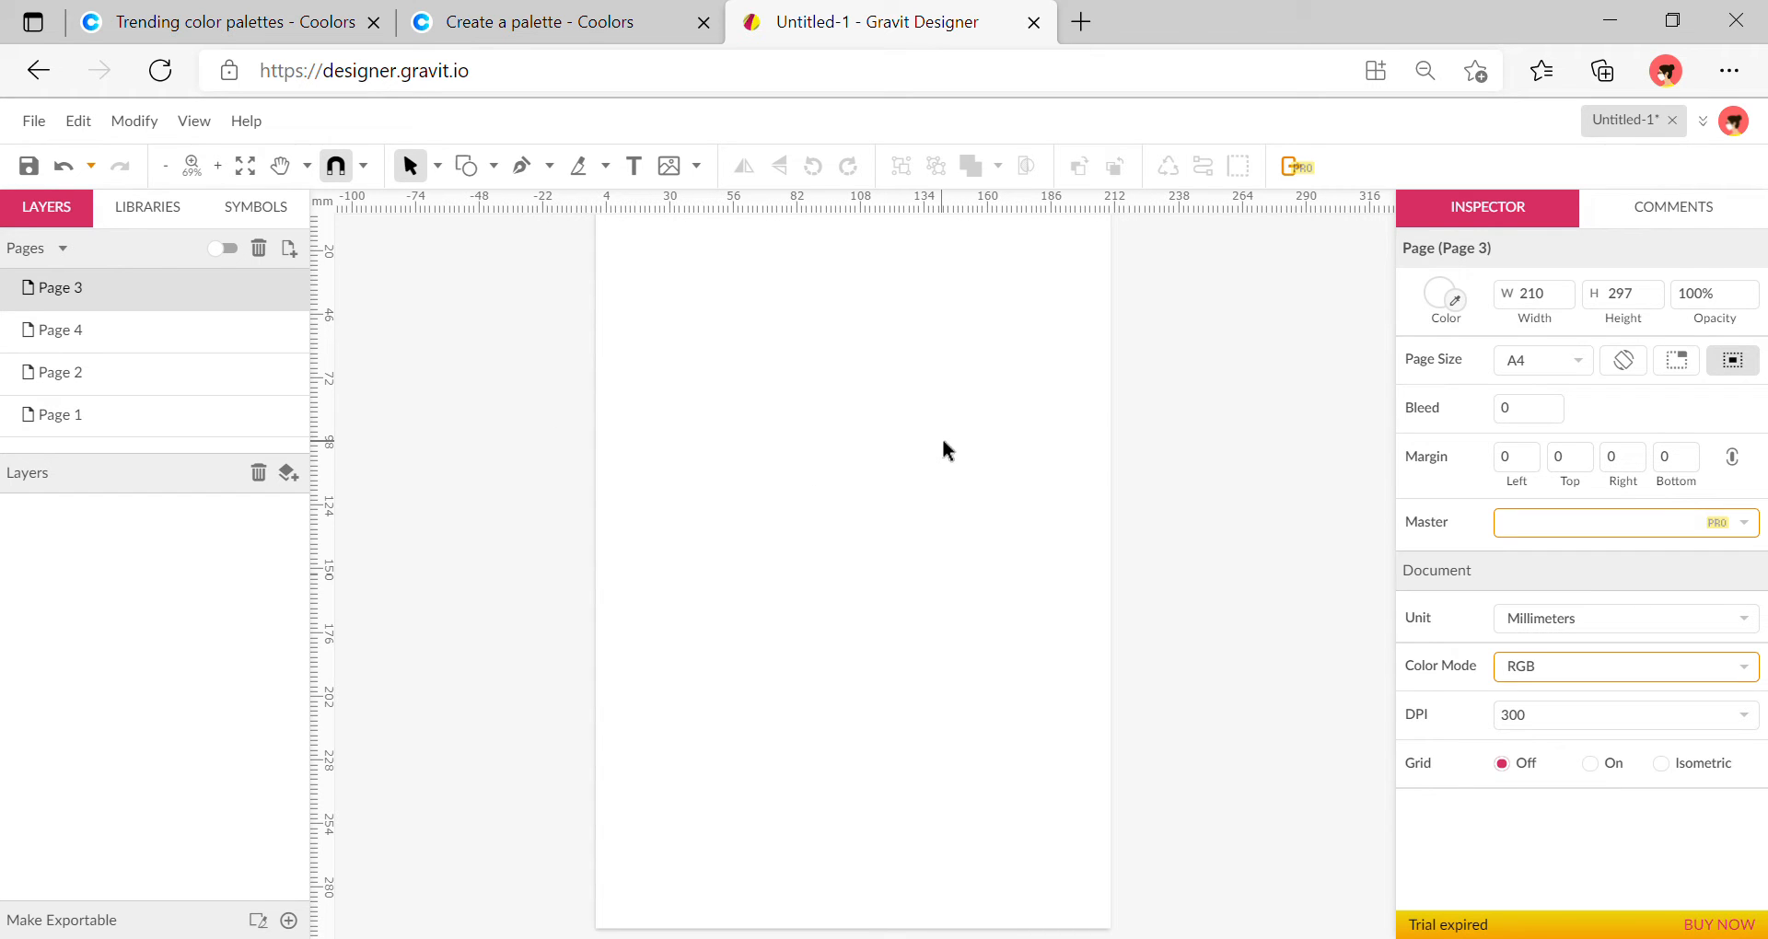
pyautogui.hotkey('ctrl', 'v')
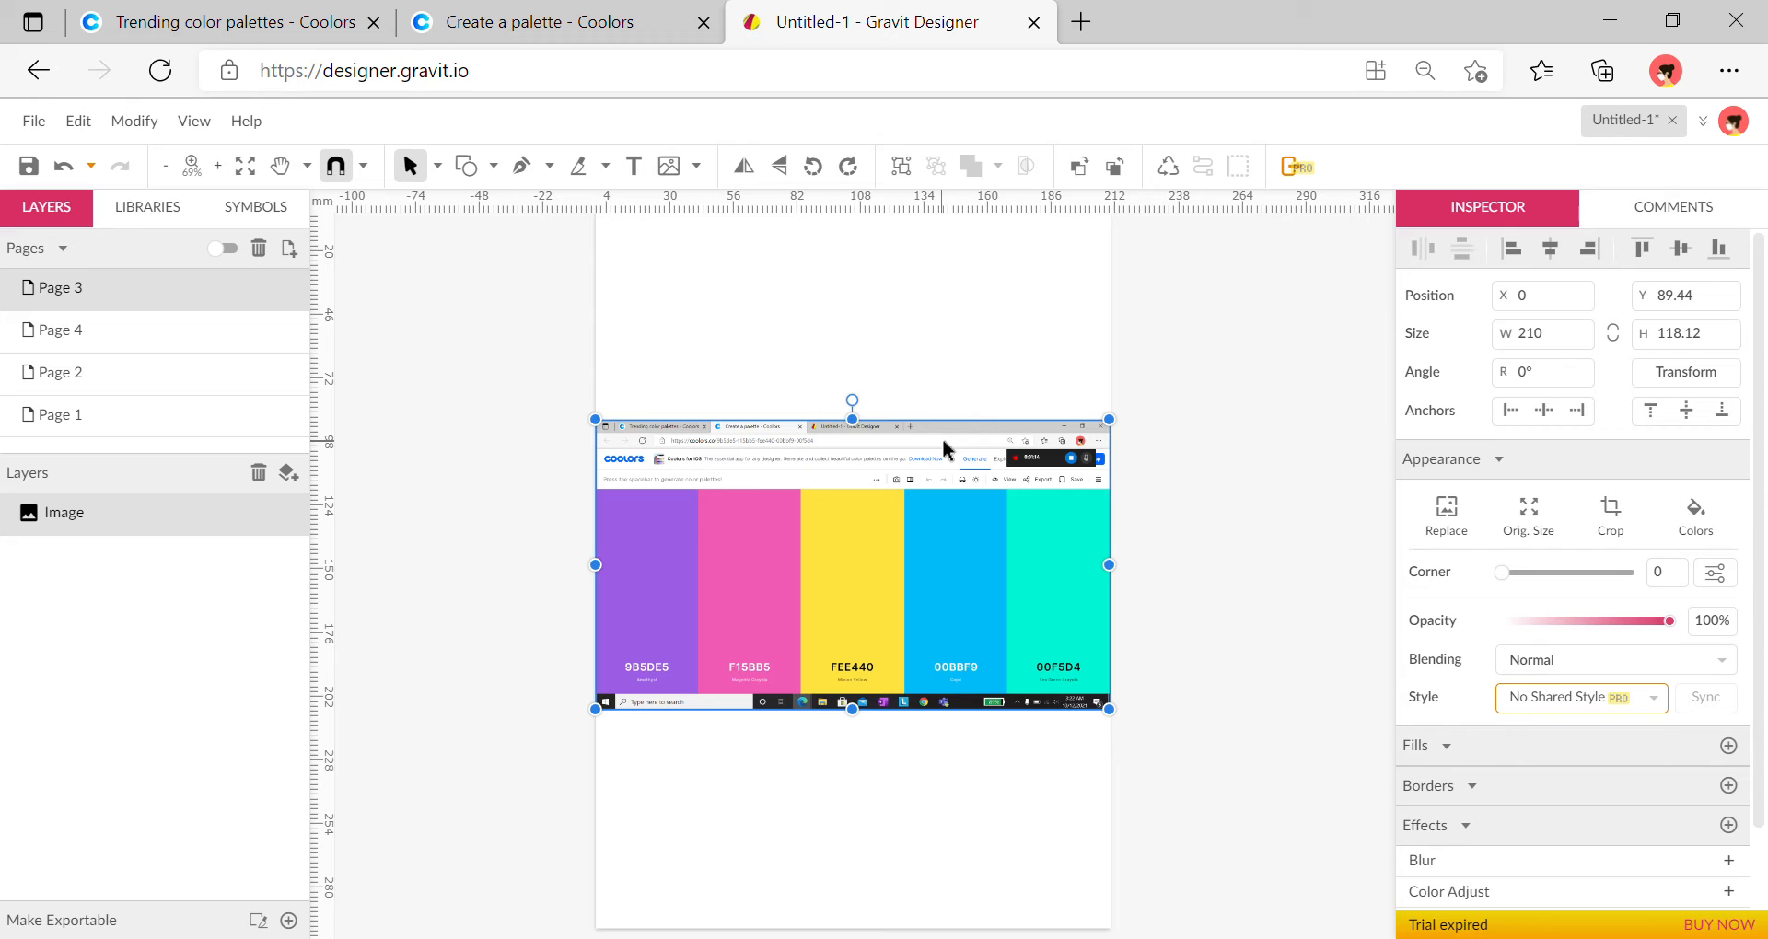
pyautogui.moveTo(944, 450); pyautogui.dragTo(947, 767)
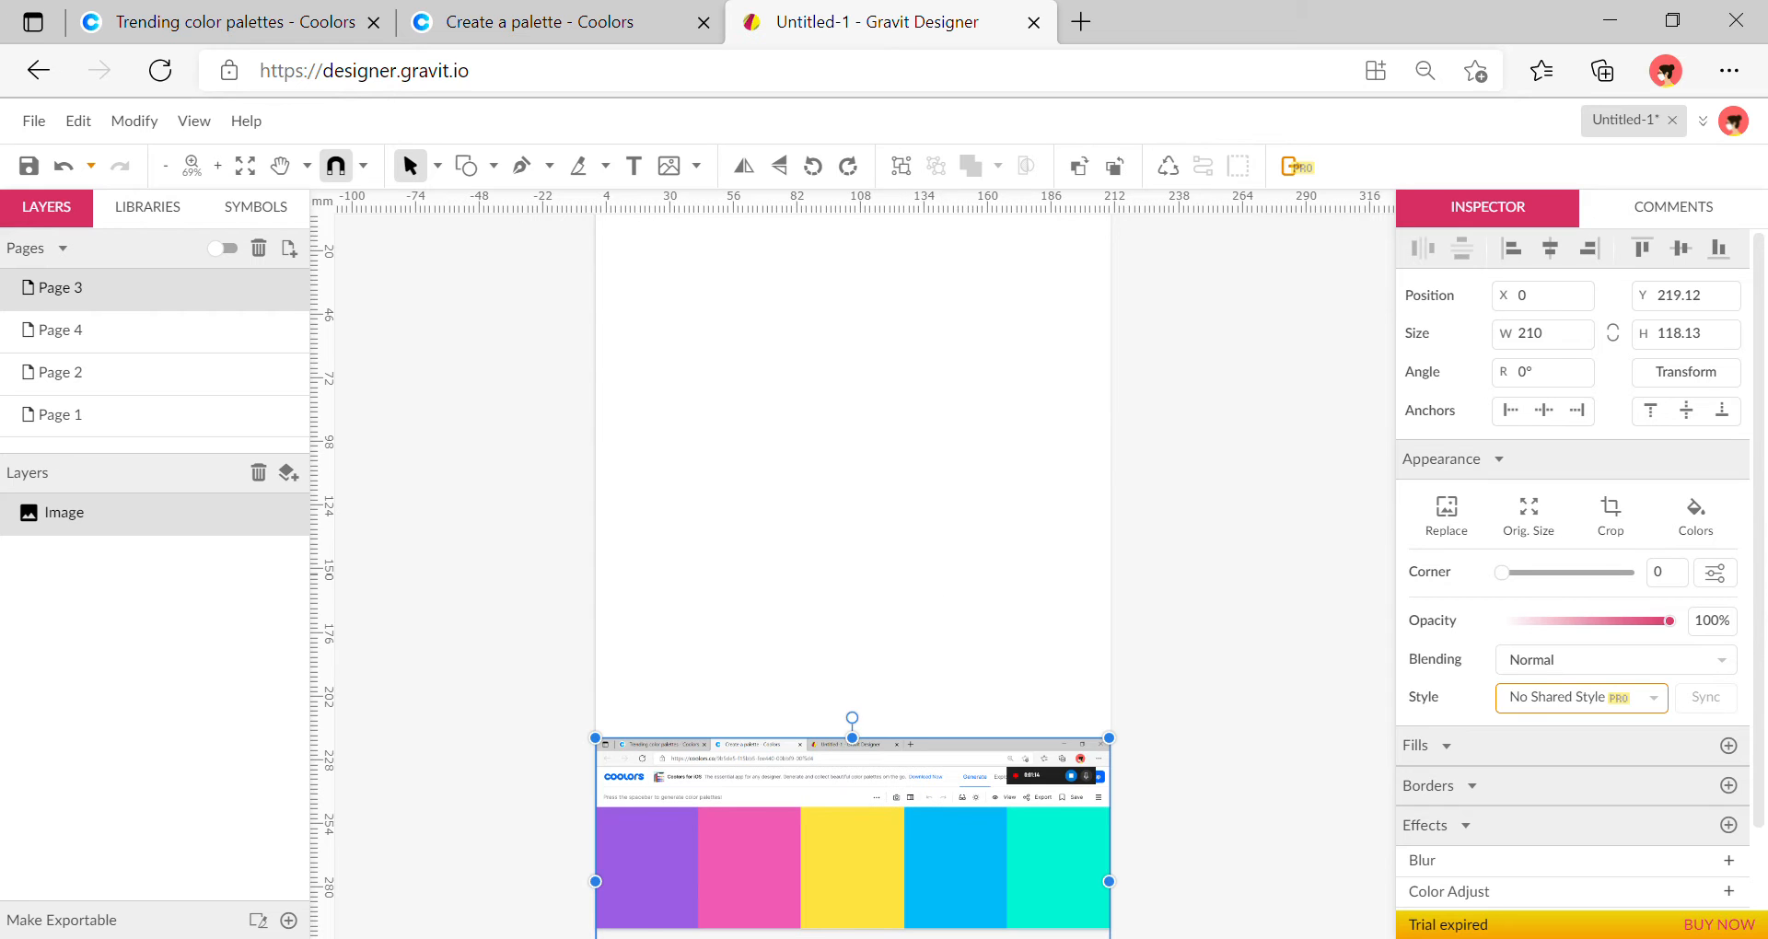
pyautogui.click(916, 481)
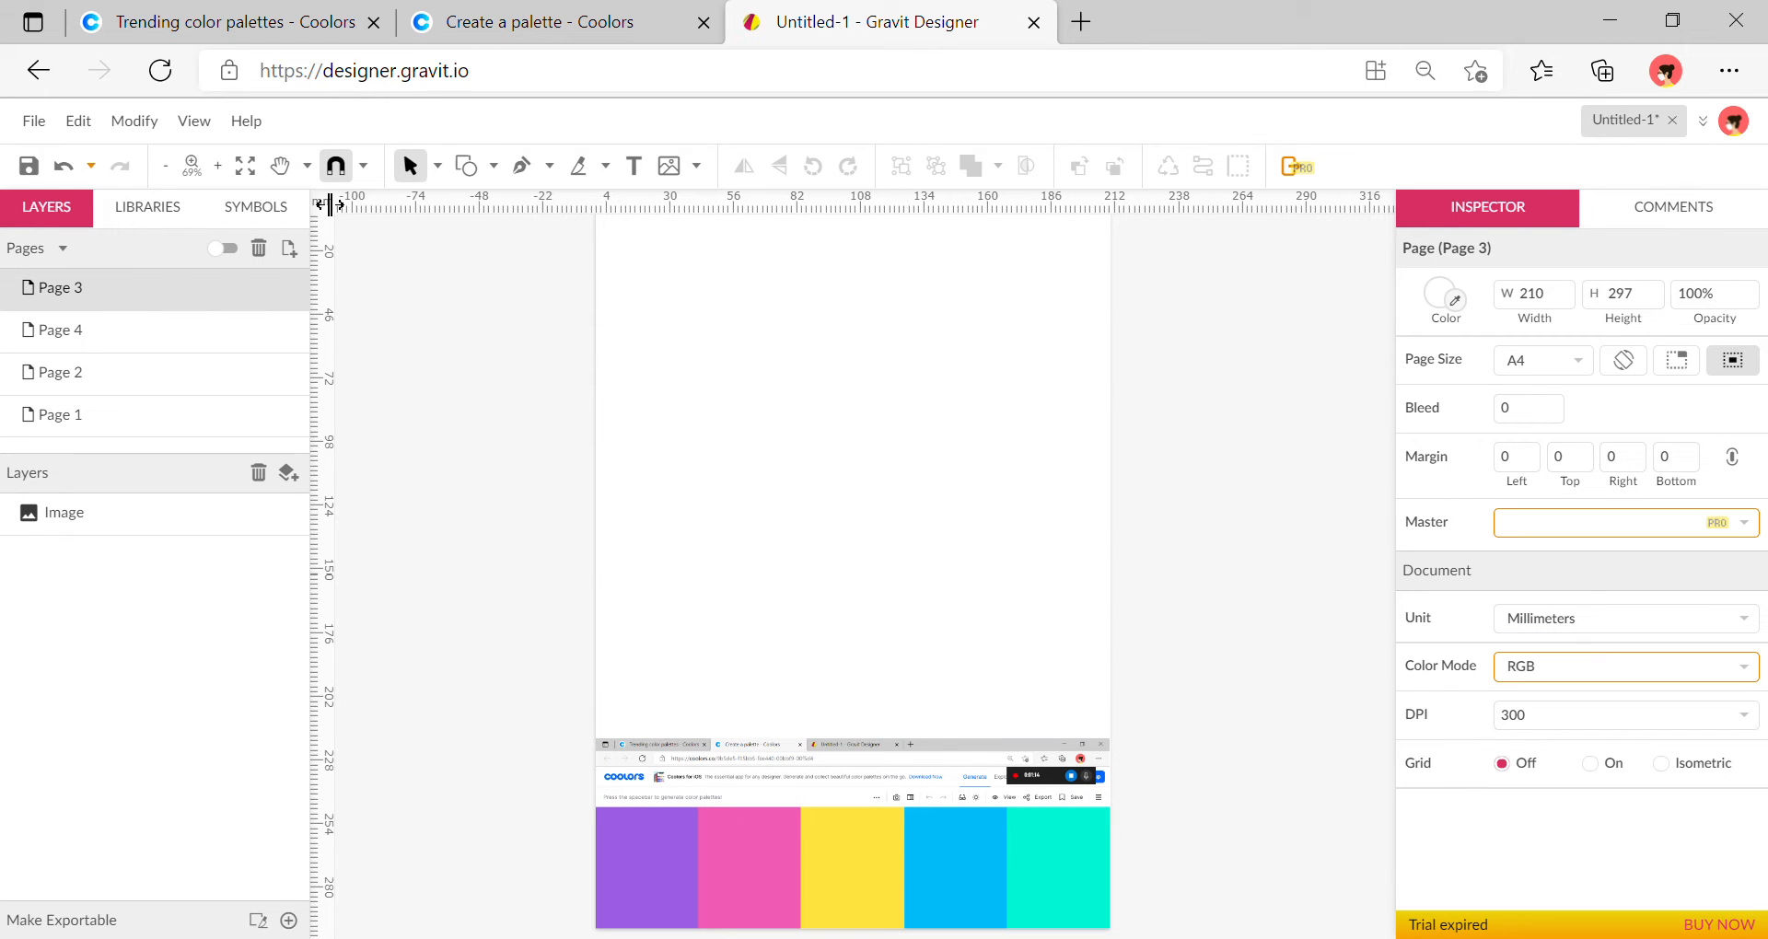
# Add a triangle from the shapes library, scaled to about 40 × 38 mm, in the upper part of the page
pyautogui.click(146, 219)
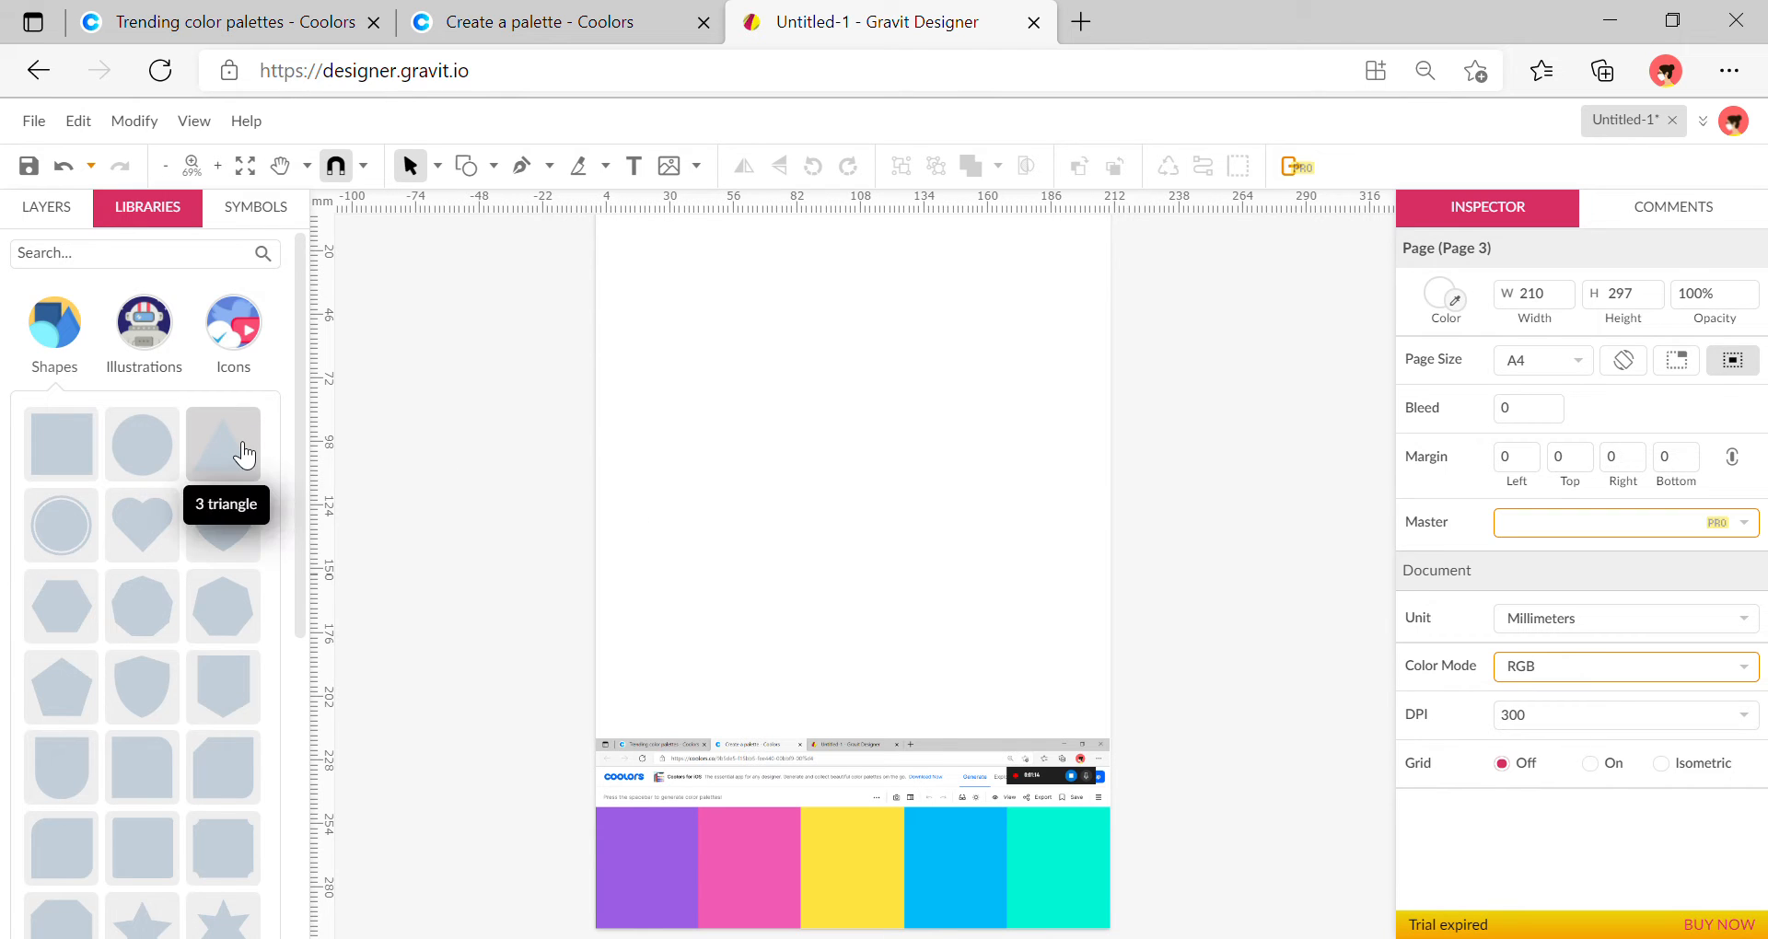
pyautogui.click(244, 455)
pyautogui.moveTo(872, 580); pyautogui.dragTo(877, 381)
pyautogui.moveTo(941, 438); pyautogui.dragTo(876, 385)
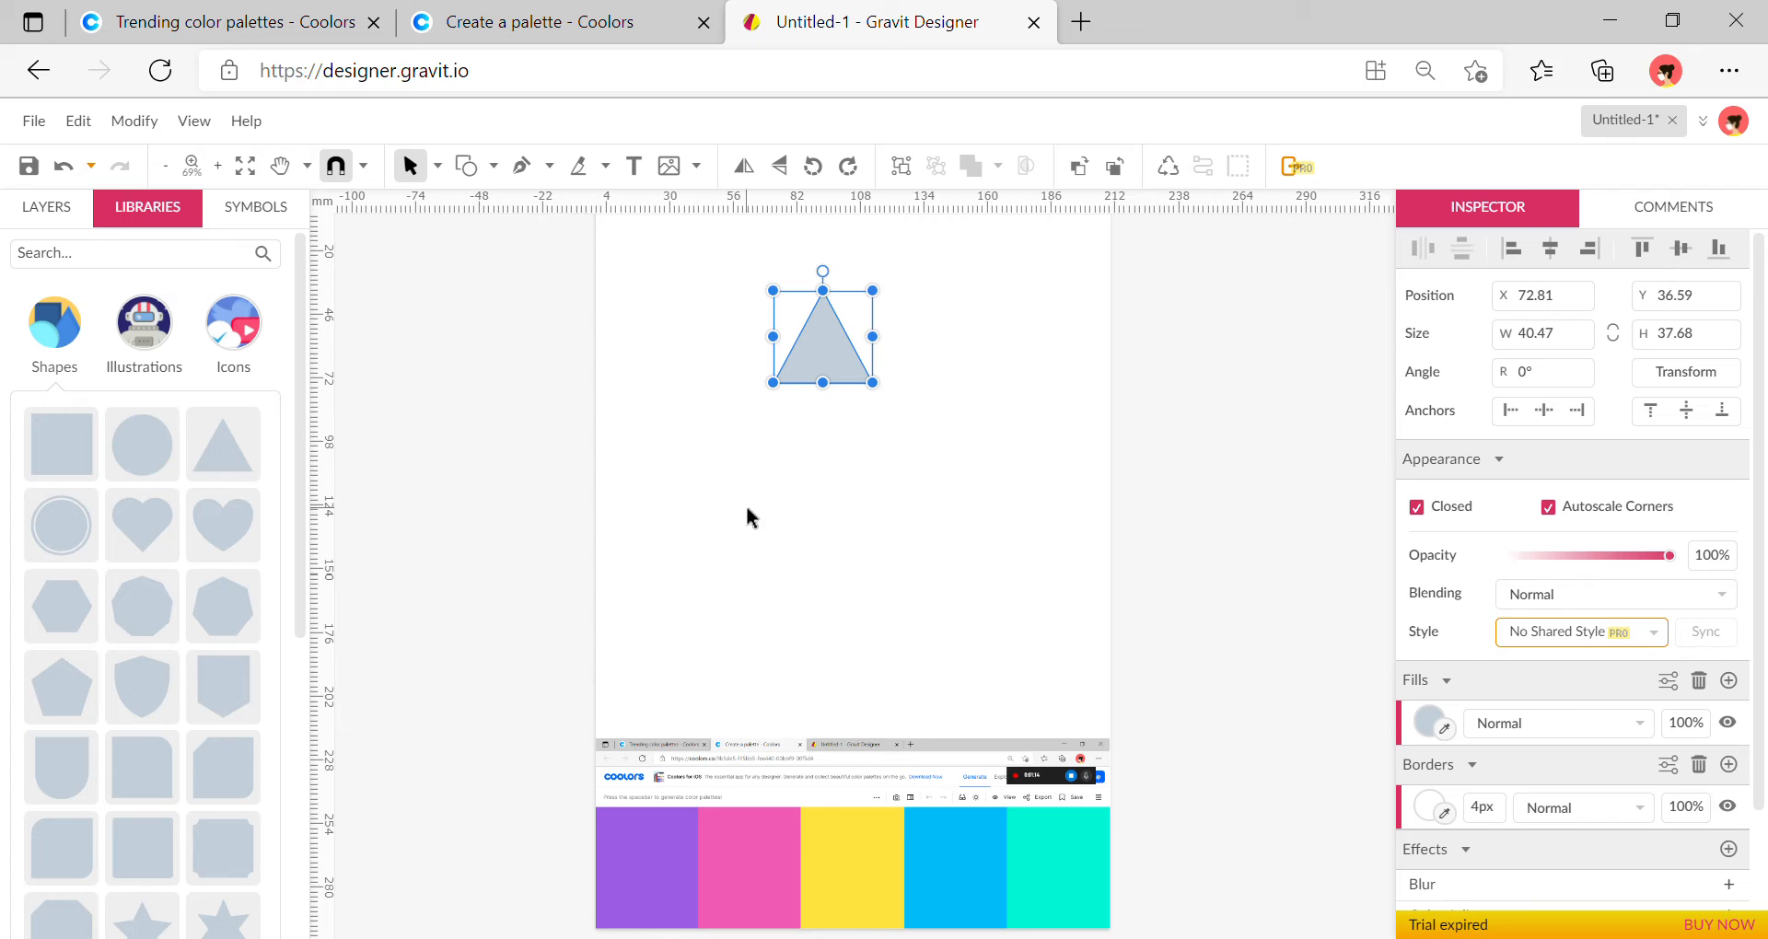
# Add a library square, narrow it to about 27 × 68 mm and centre it directly beneath the triangle
pyautogui.click(63, 449)
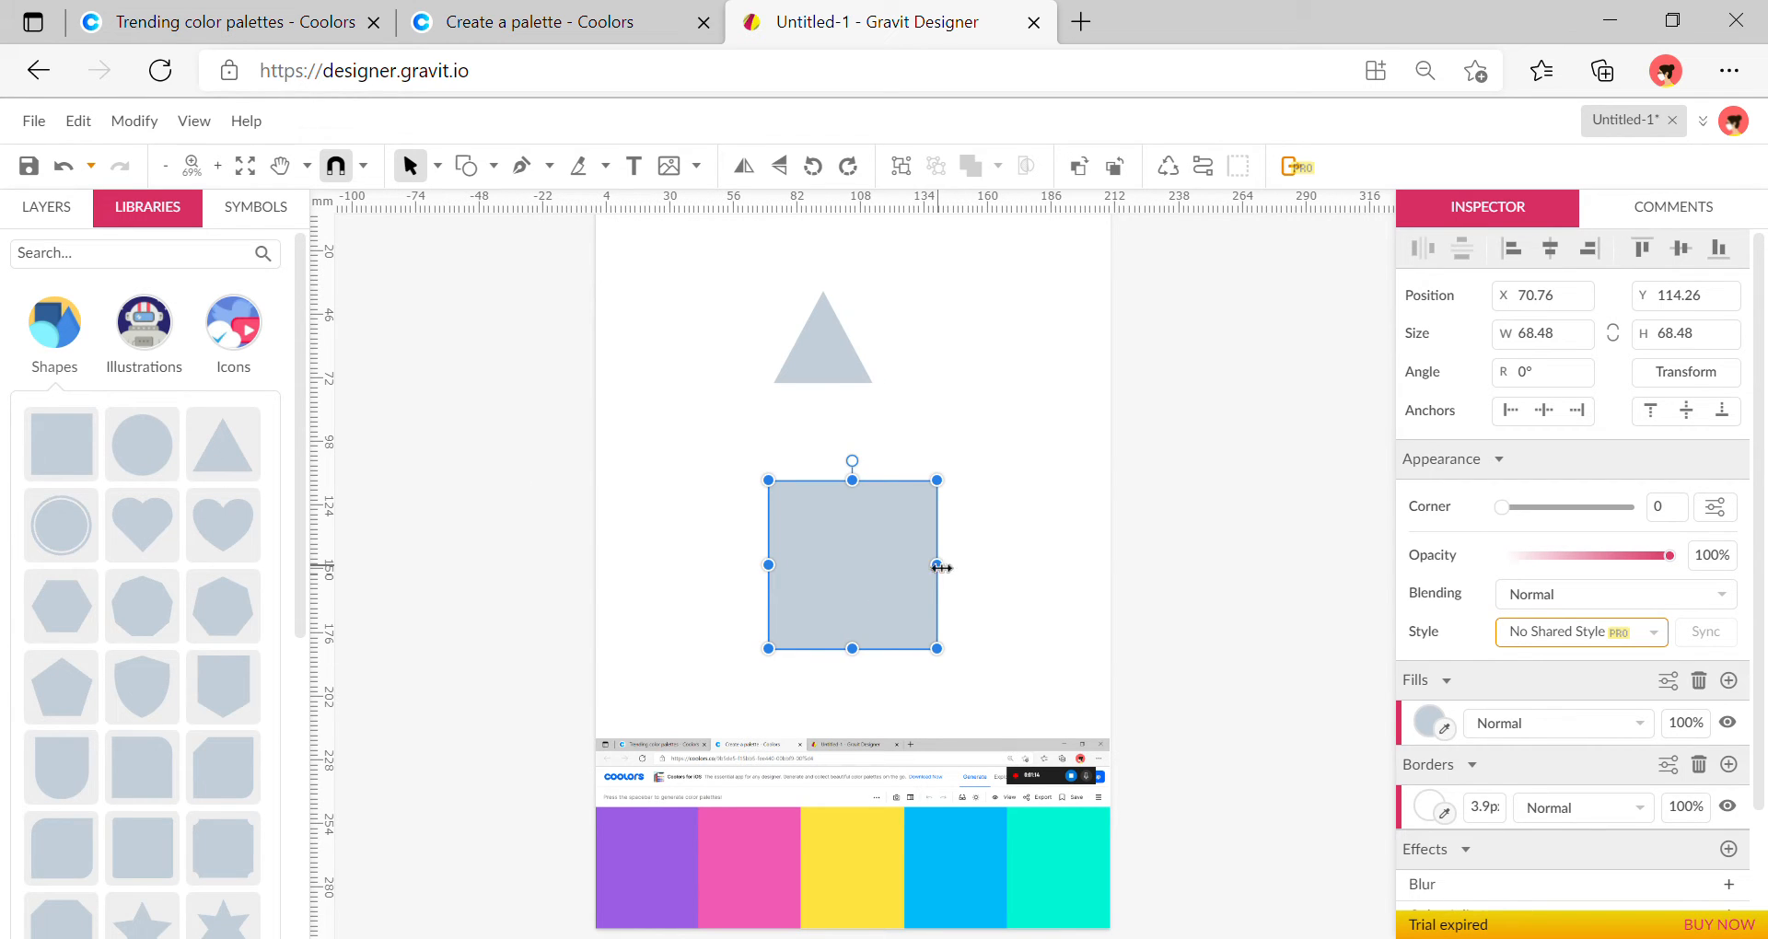
pyautogui.moveTo(941, 568); pyautogui.dragTo(814, 455)
pyautogui.click(1056, 532)
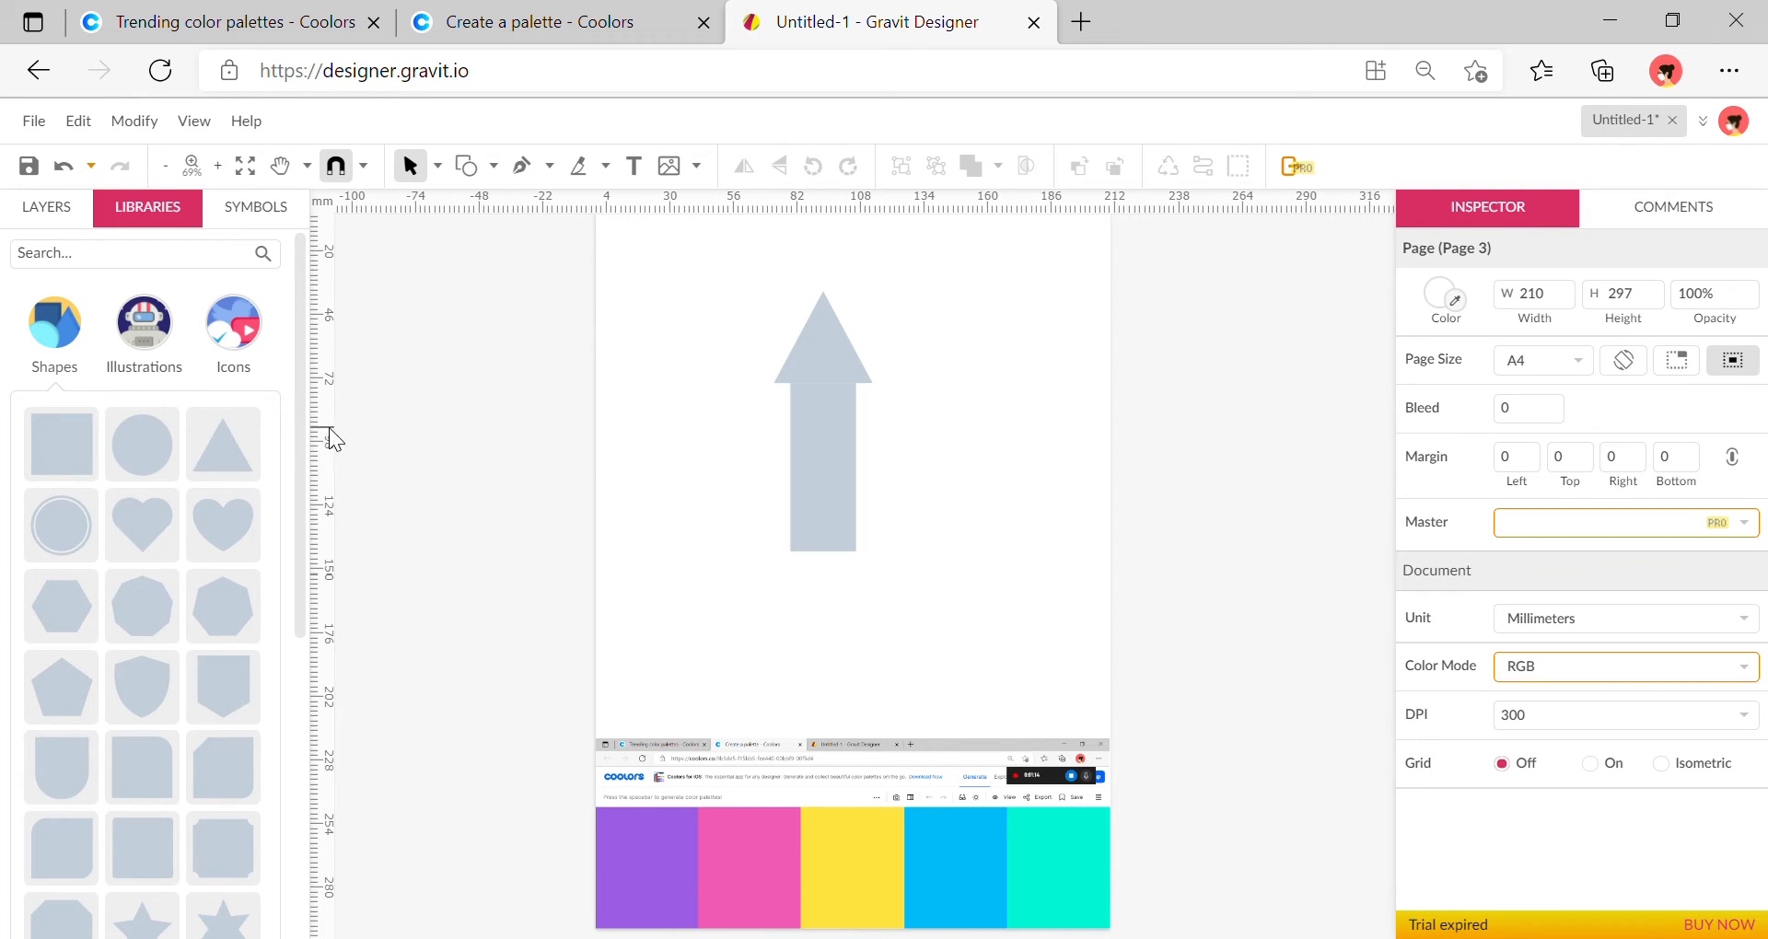
# Add another library square, reshape it into a stick about 7 × 57 mm and attach it beneath the rectangle, slightly right of centre
pyautogui.click(89, 469)
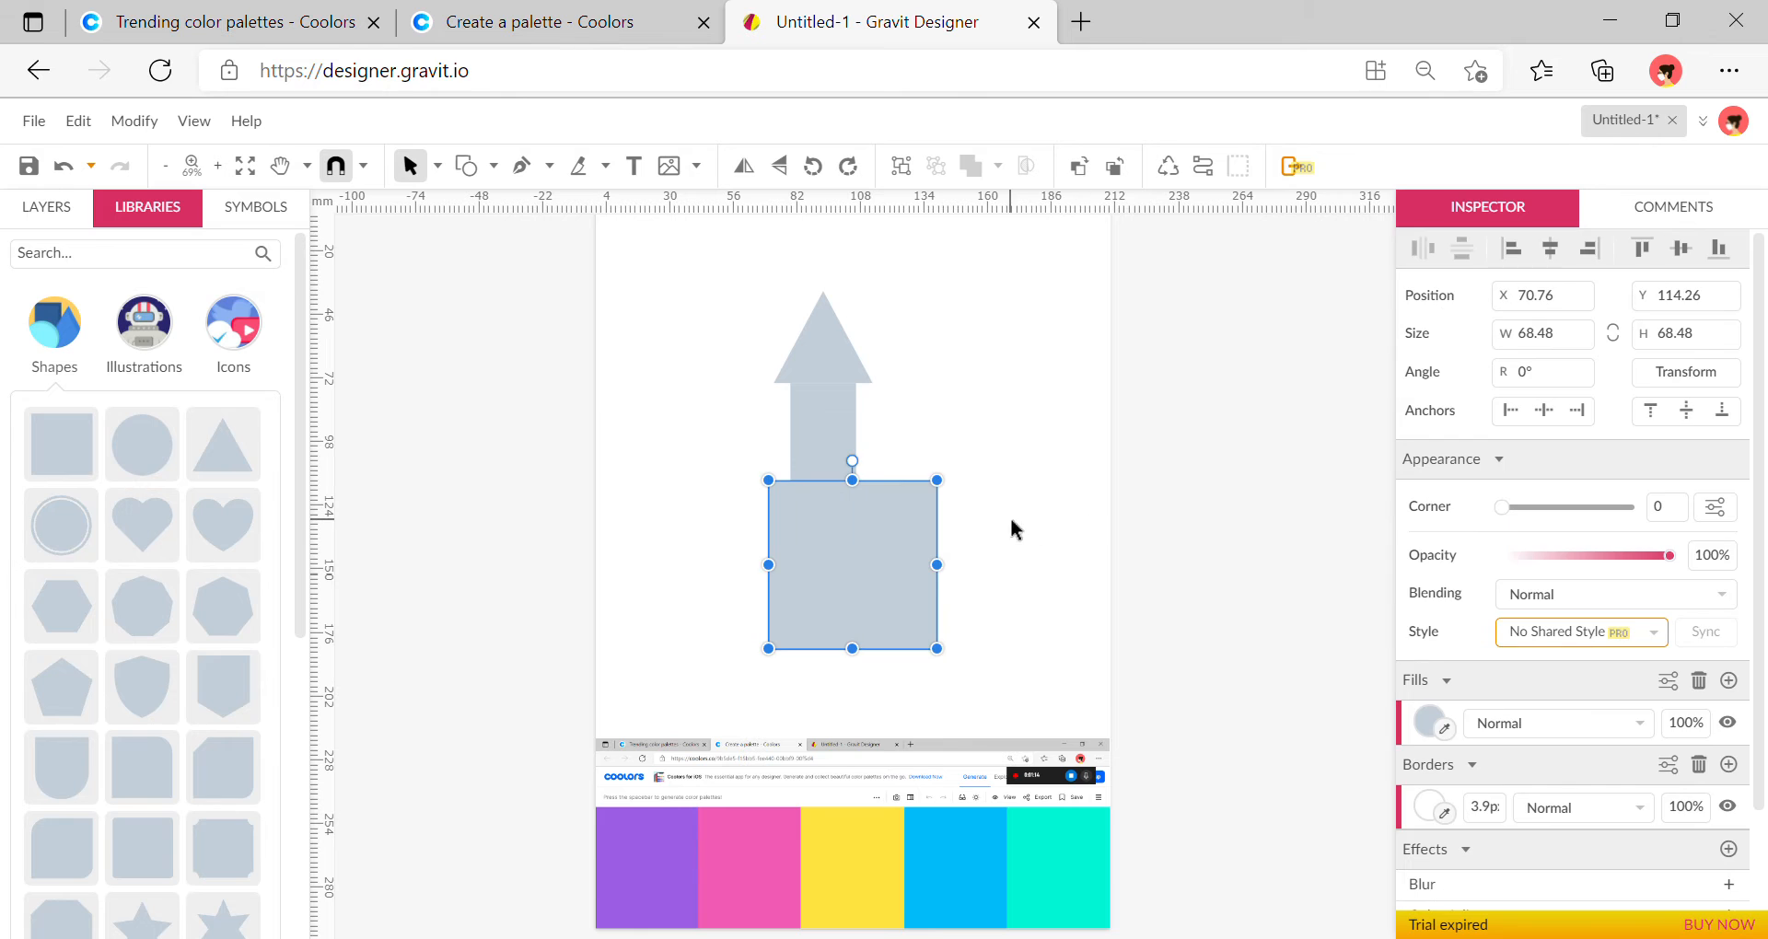
pyautogui.moveTo(949, 571); pyautogui.dragTo(786, 582)
pyautogui.moveTo(783, 659); pyautogui.dragTo(784, 622)
pyautogui.moveTo(784, 513); pyautogui.dragTo(857, 586)
pyautogui.click(1018, 548)
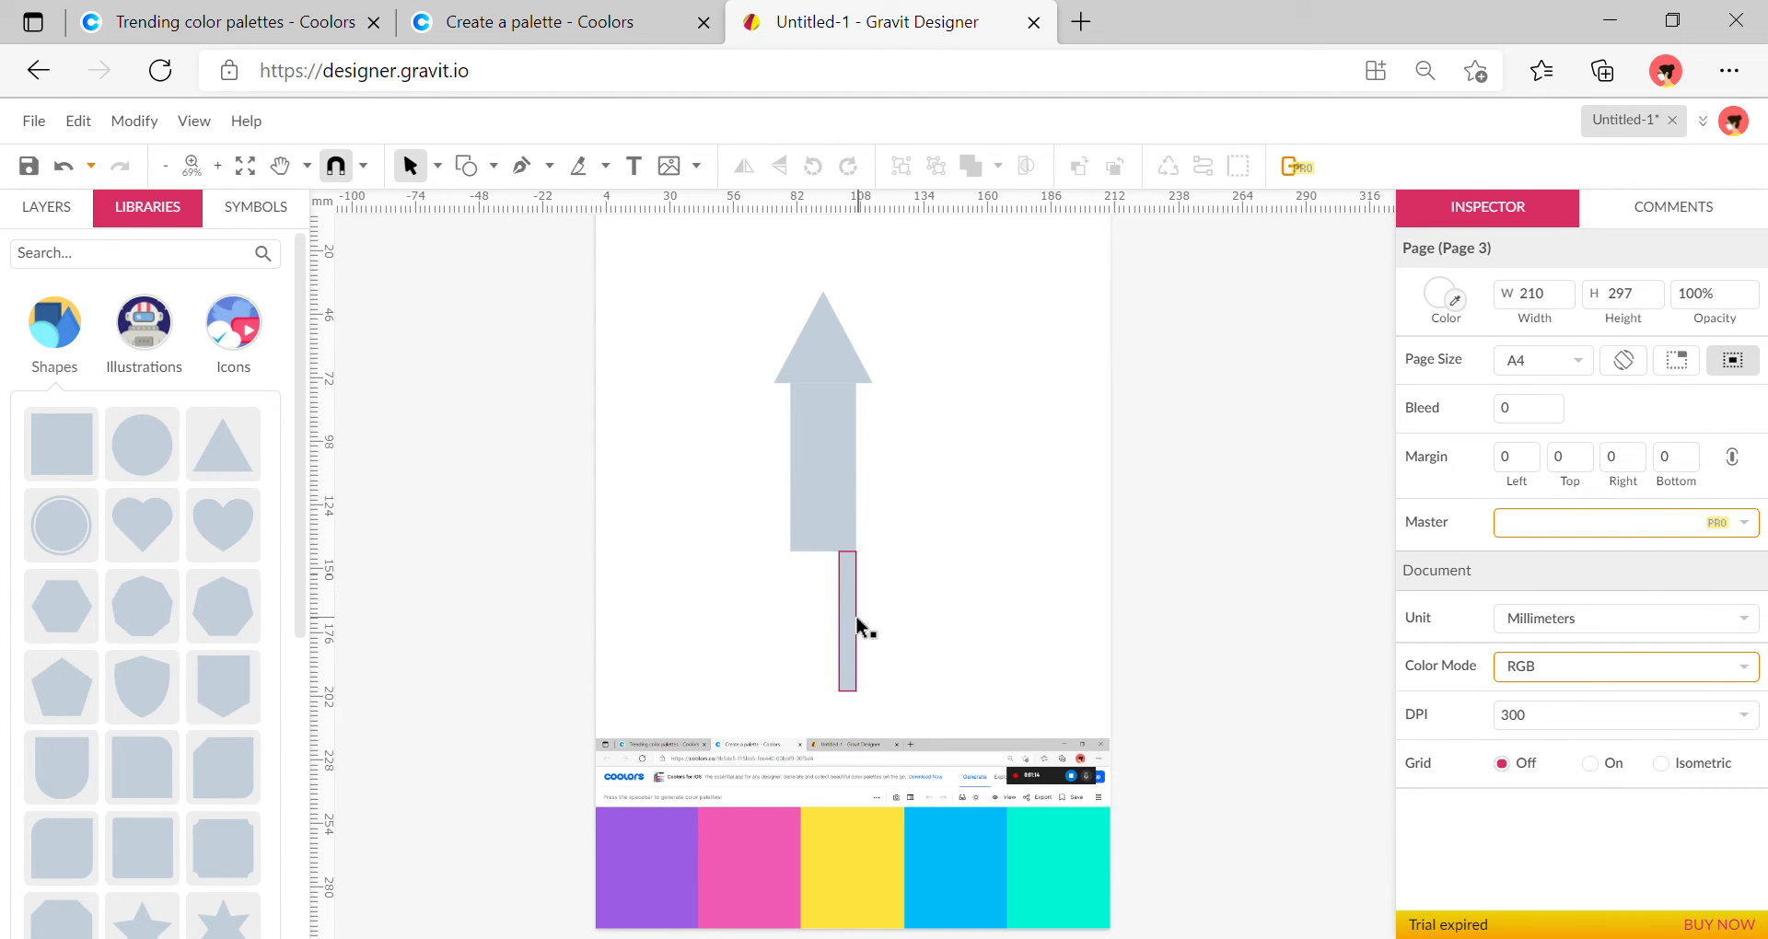
pyautogui.moveTo(845, 625); pyautogui.dragTo(845, 623)
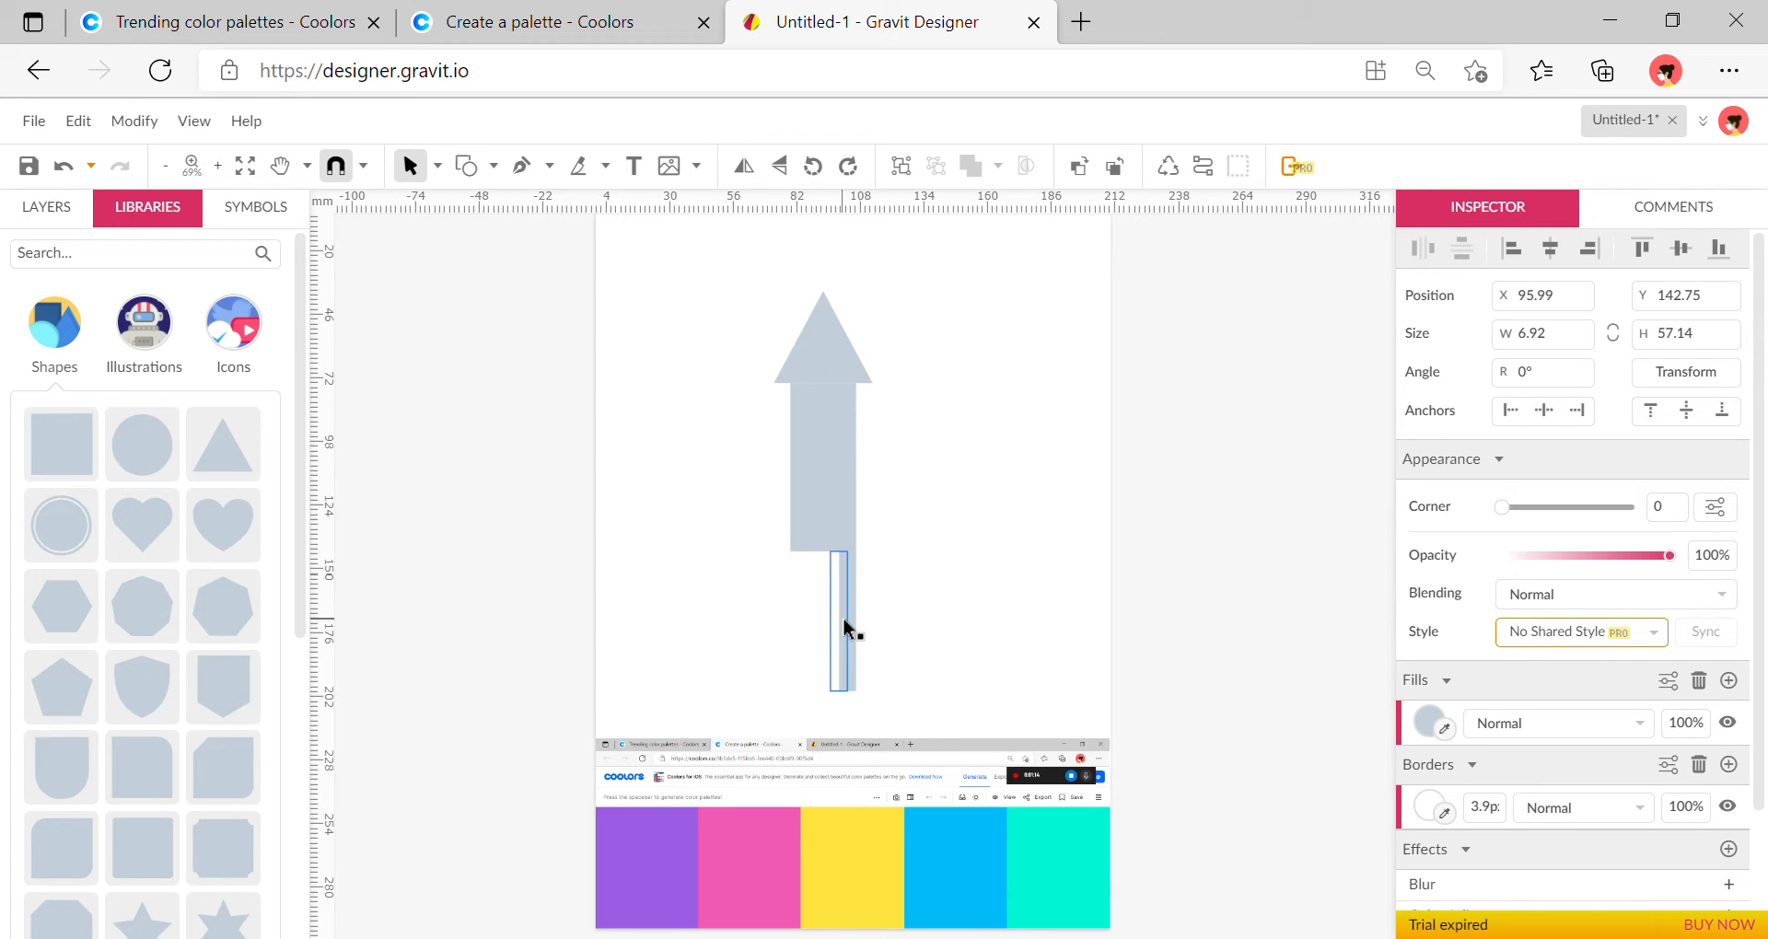
pyautogui.click(963, 620)
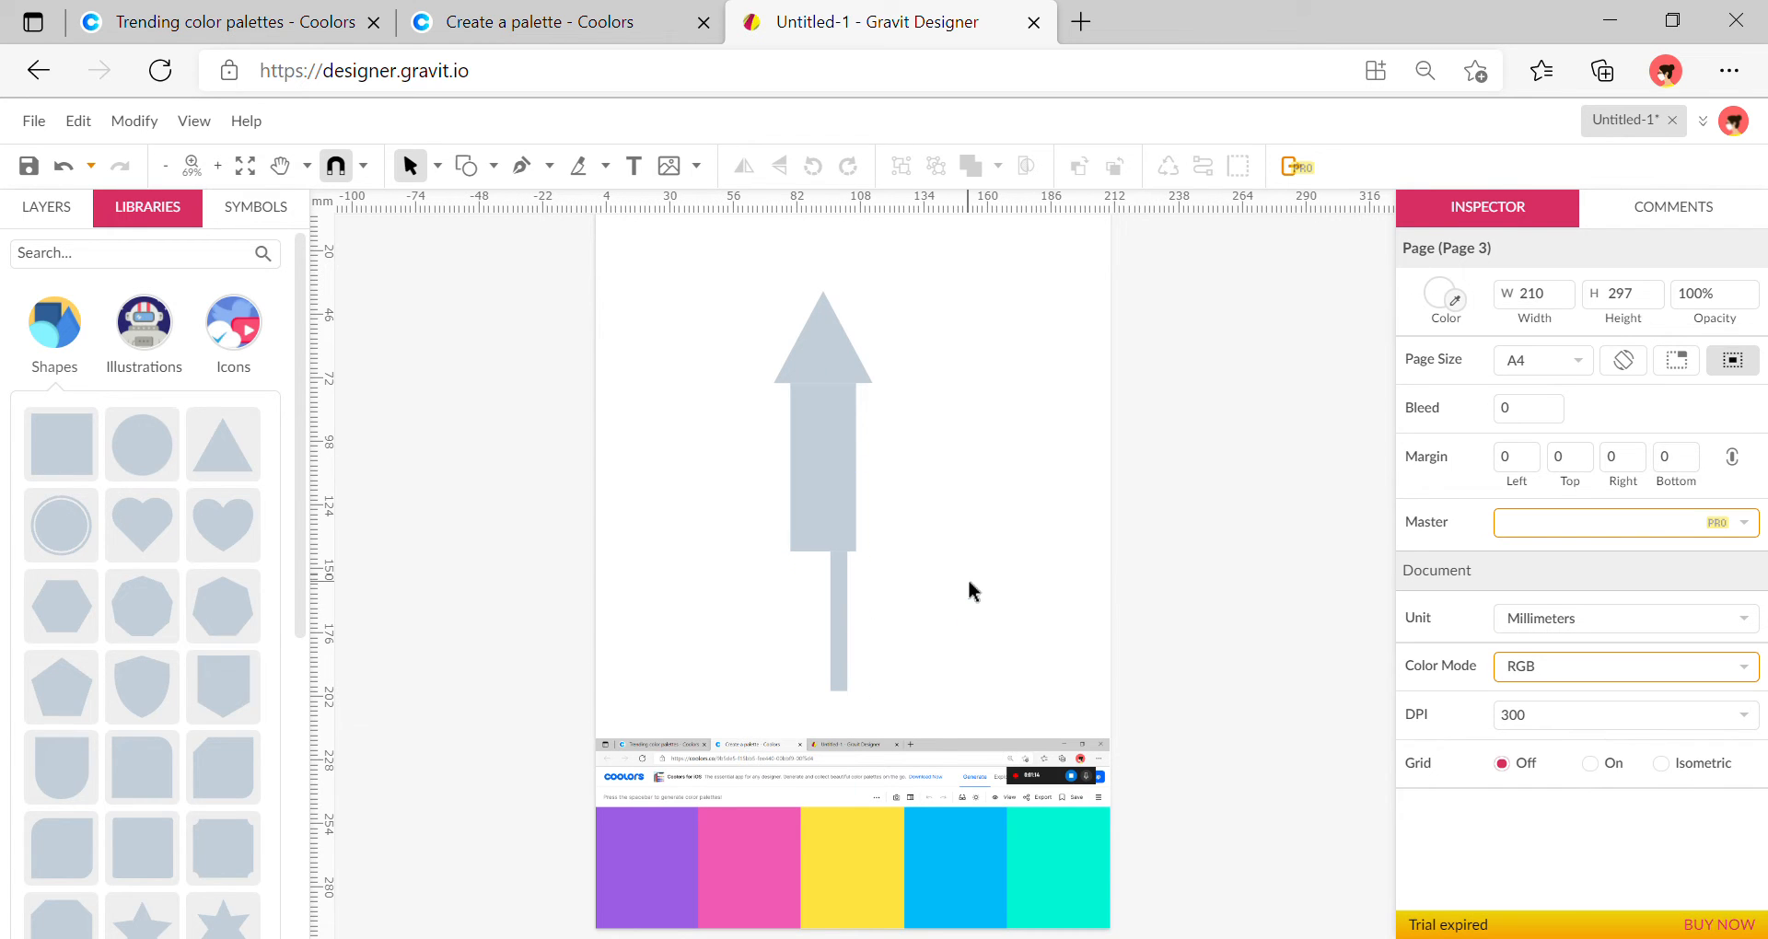
# Fill the triangle with purple #9B5DE5 sampled from the palette image
pyautogui.click(831, 360)
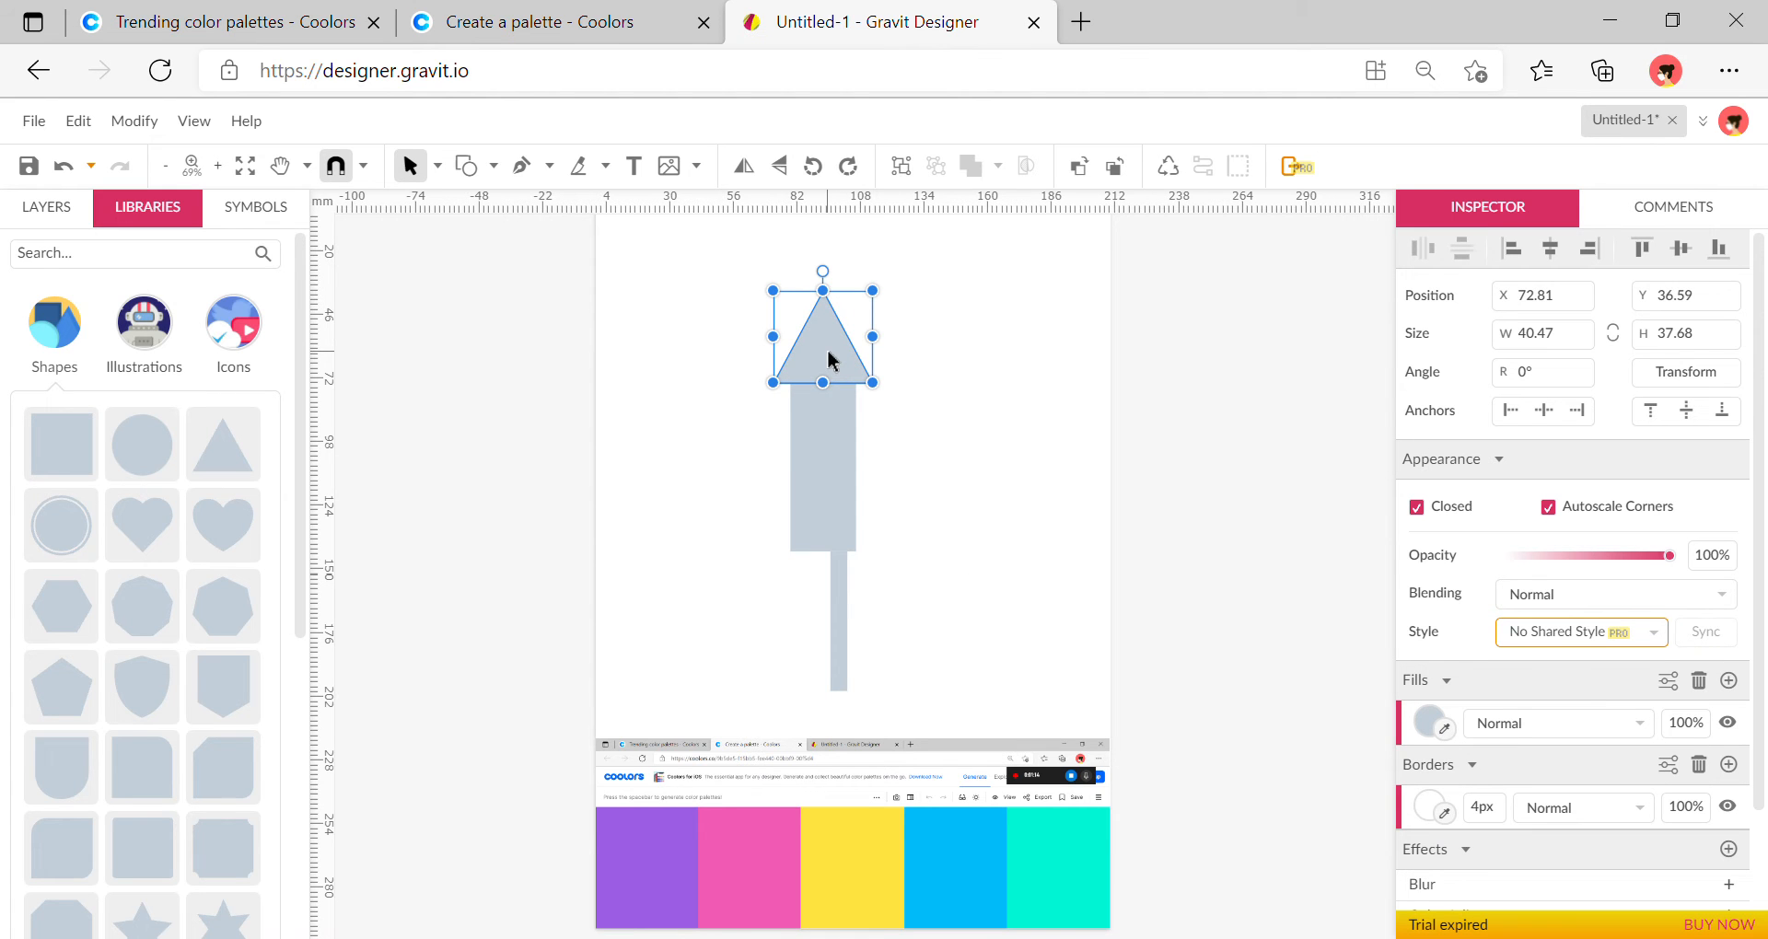
pyautogui.click(1447, 732)
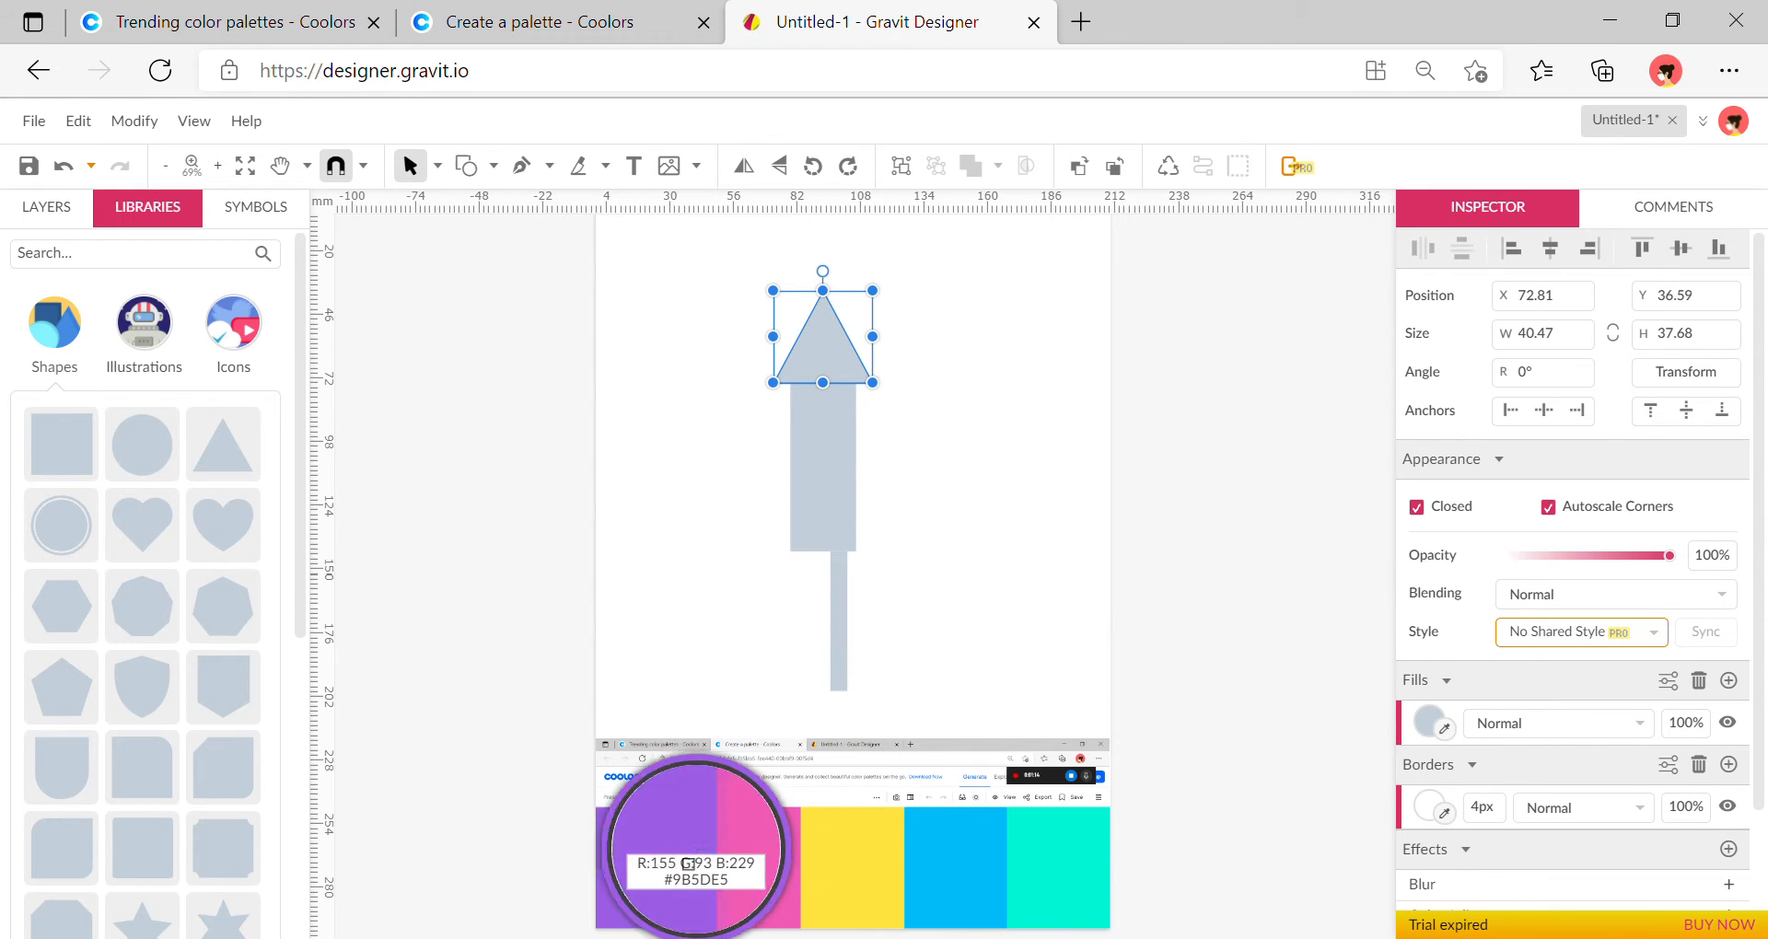
pyautogui.click(689, 864)
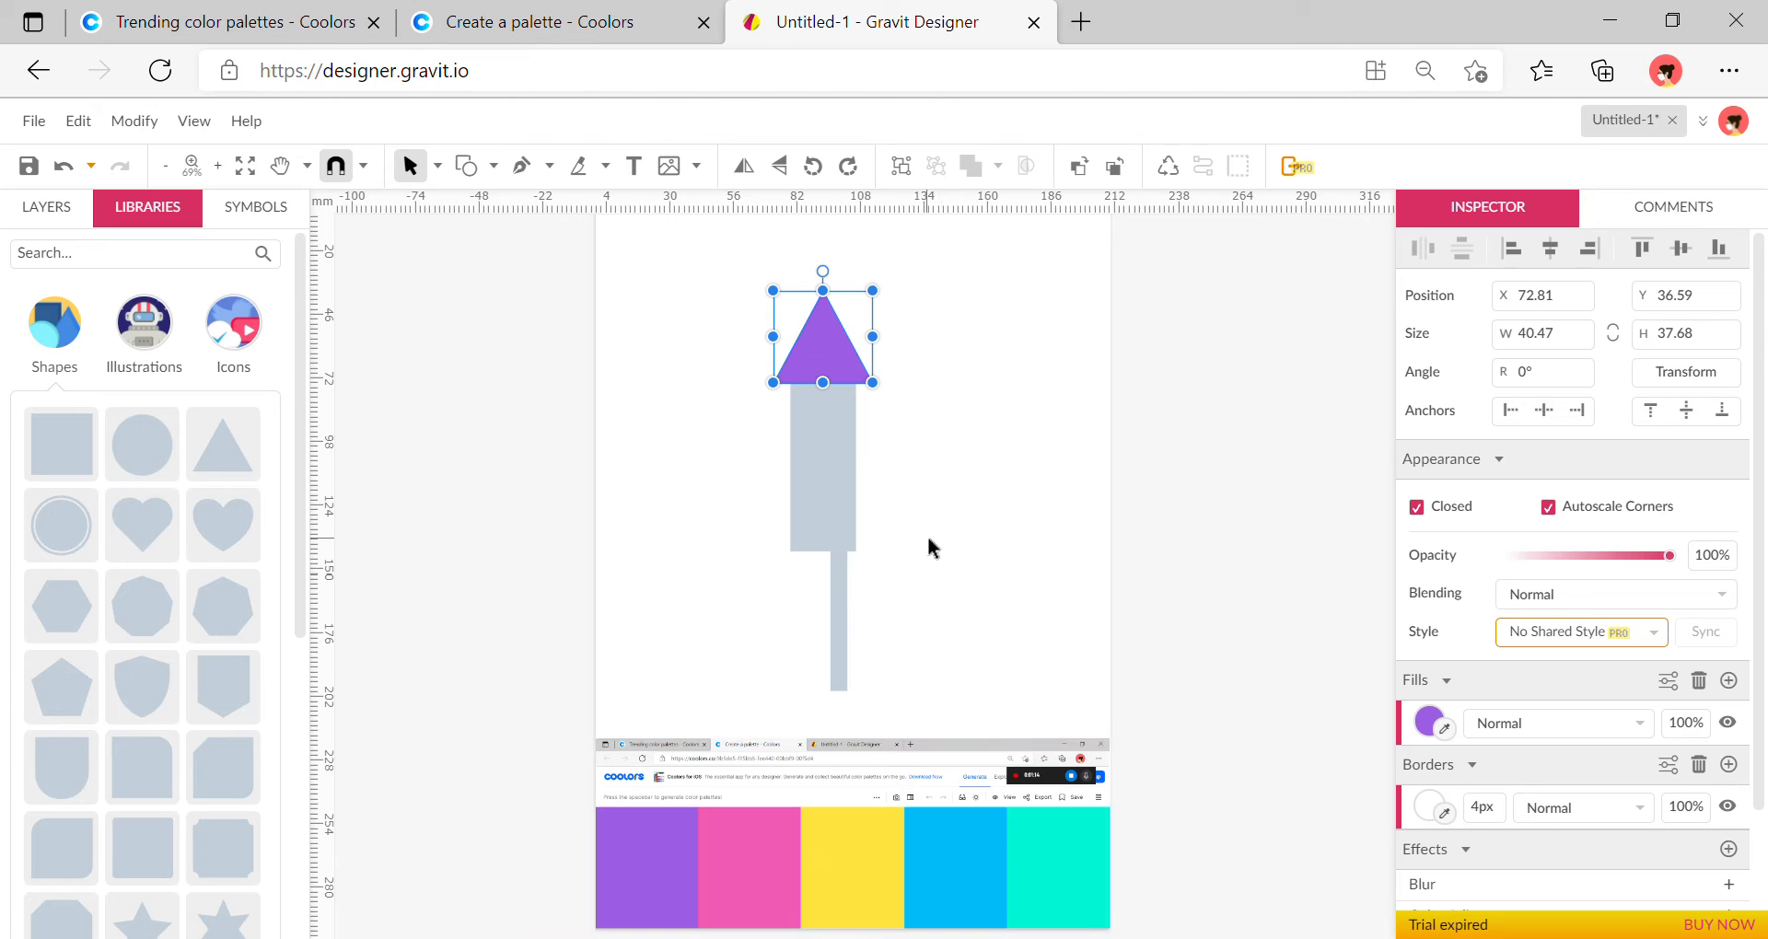
# Fill the wide rectangle below the triangle with the pink sampled from the palette image
pyautogui.click(834, 471)
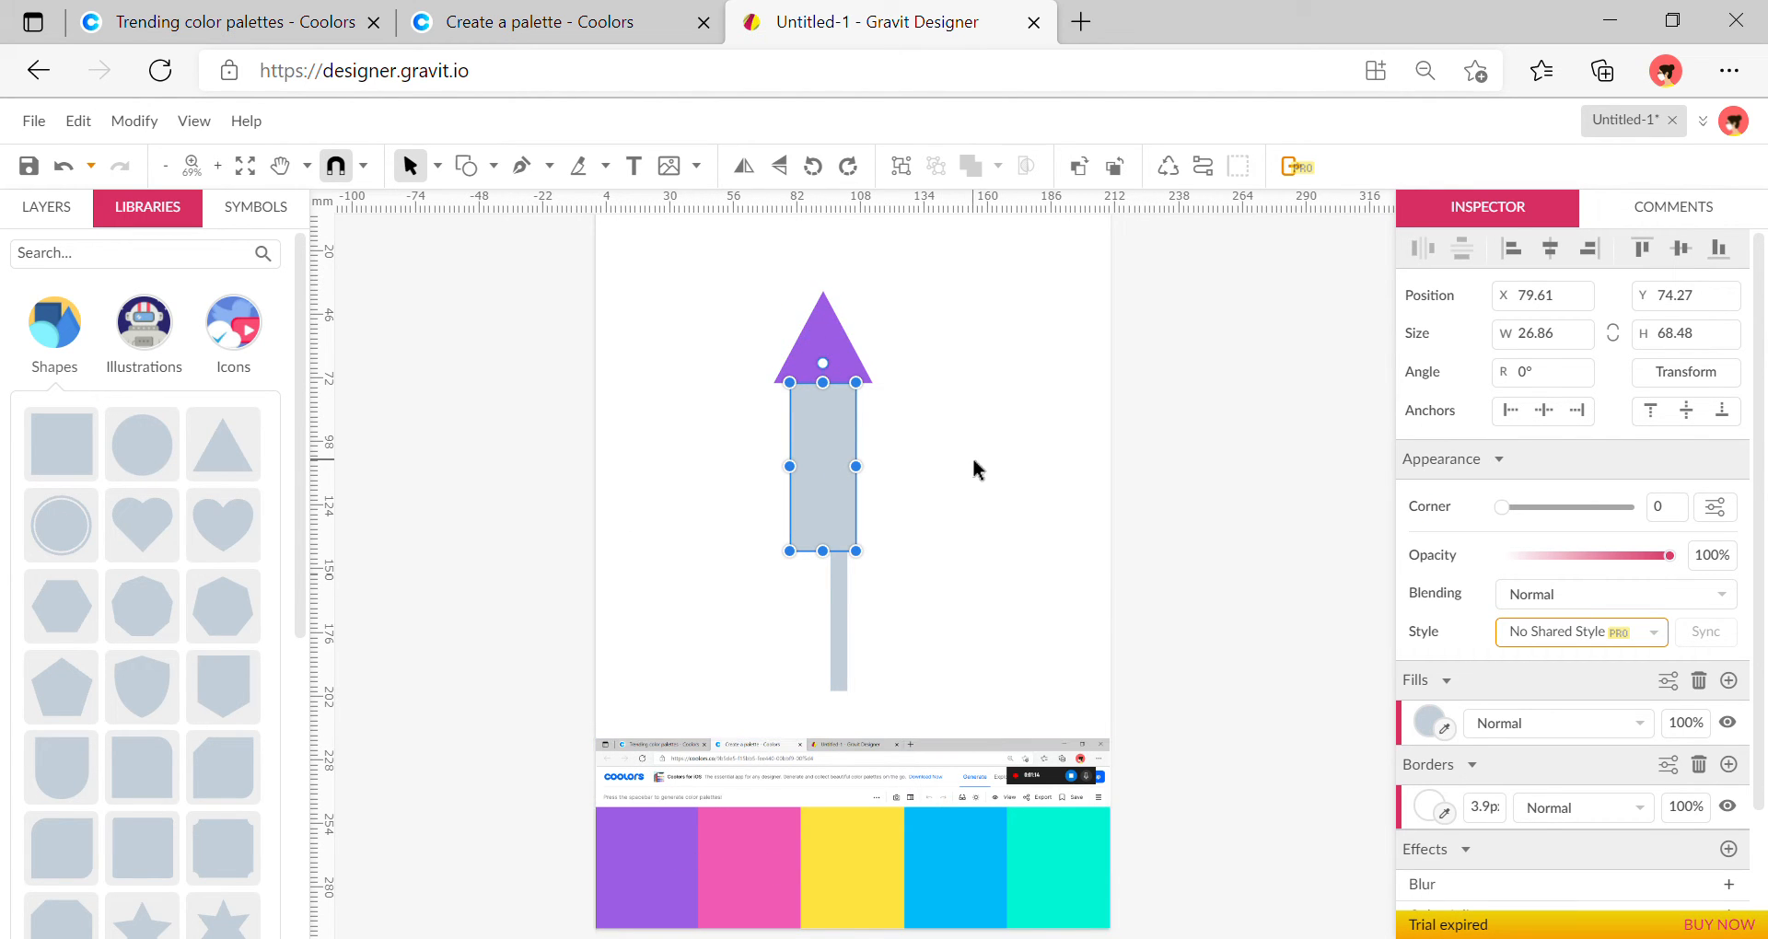
pyautogui.click(1447, 732)
pyautogui.click(777, 858)
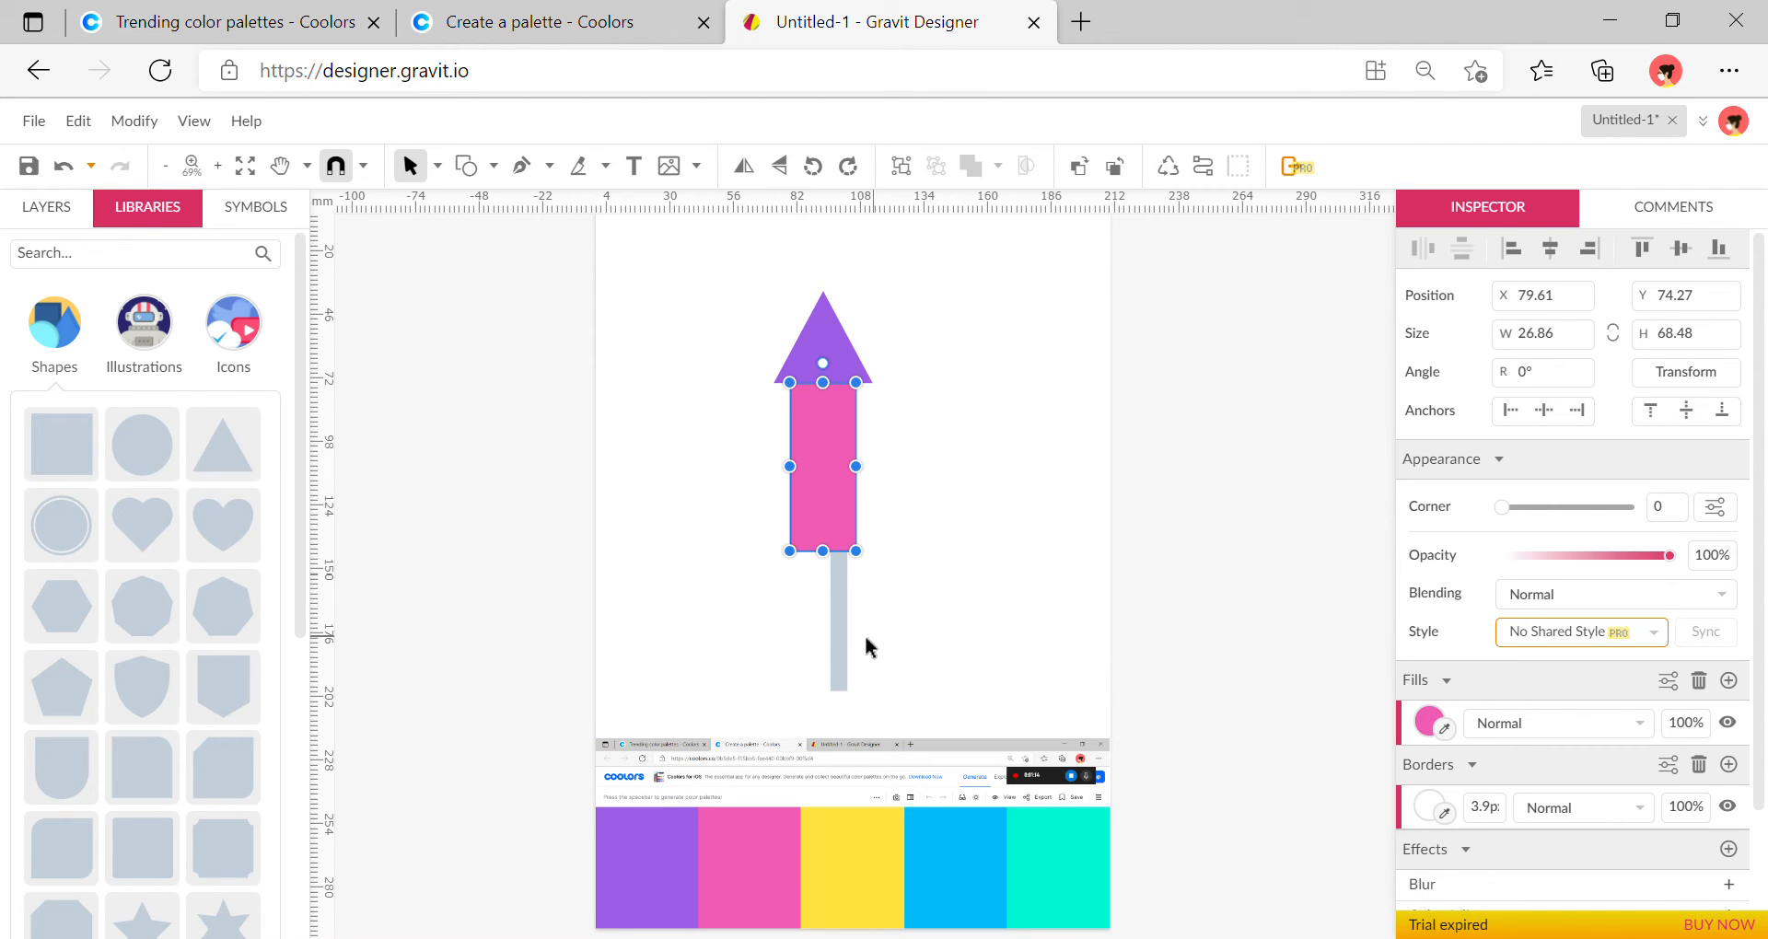
# Fill the narrow stick with the yellow sampled from the palette image and deselect it
pyautogui.click(840, 632)
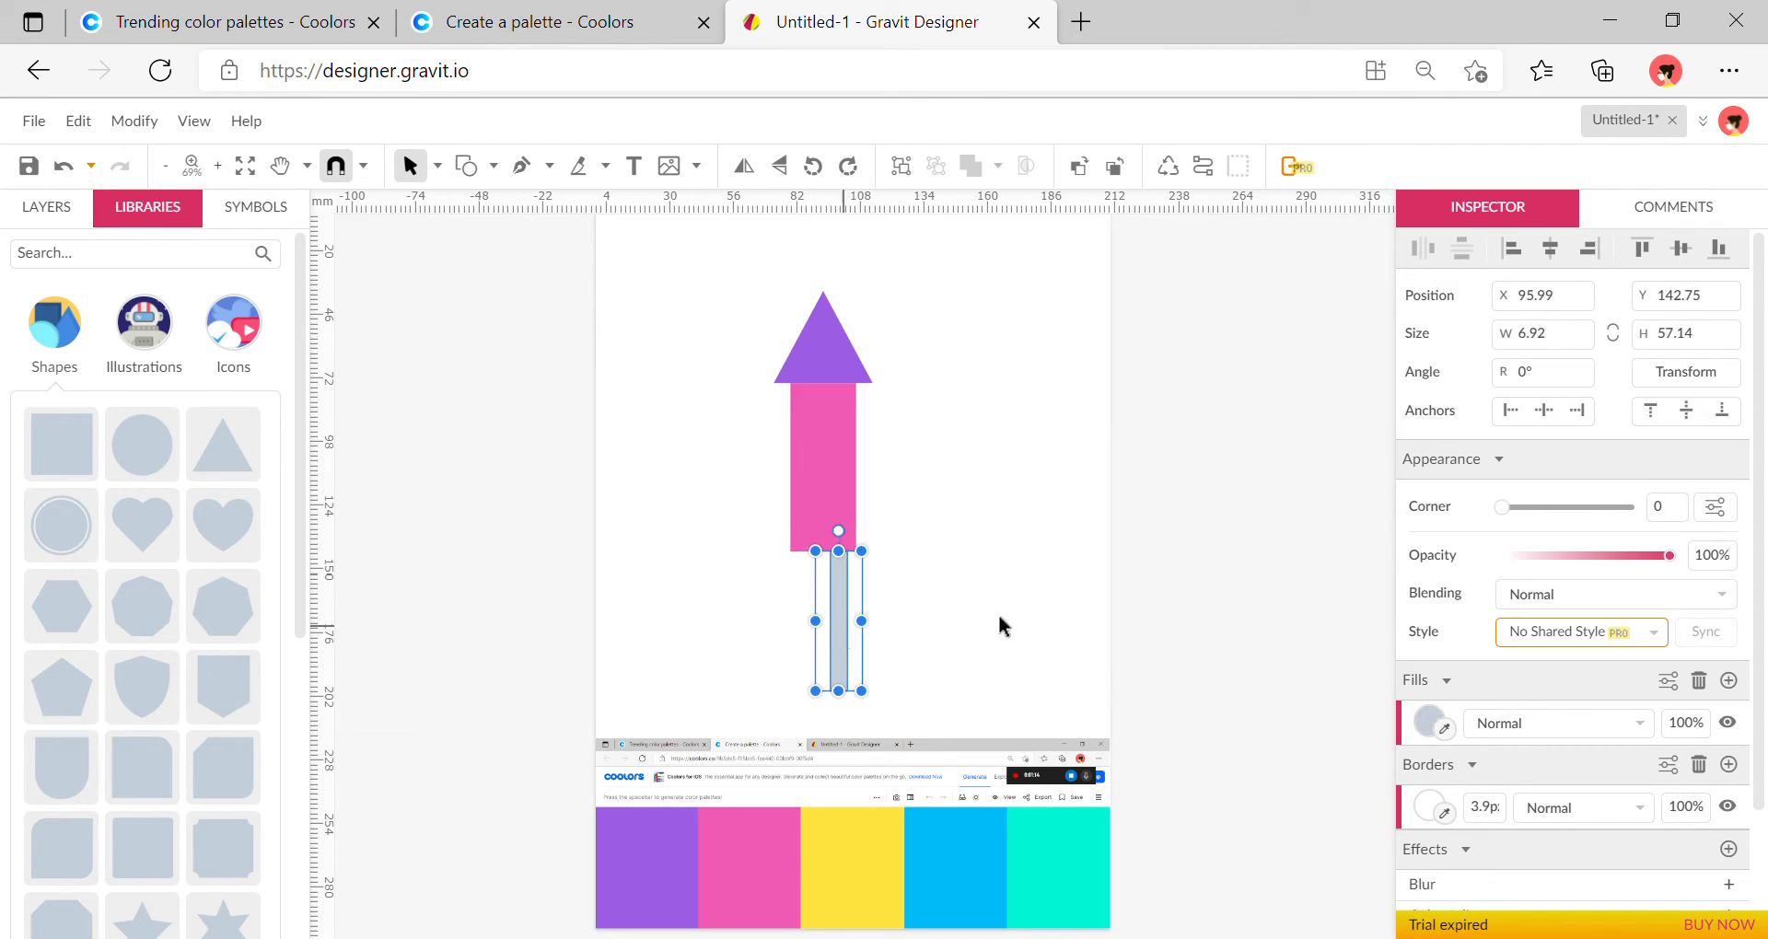
pyautogui.click(1447, 732)
pyautogui.click(892, 866)
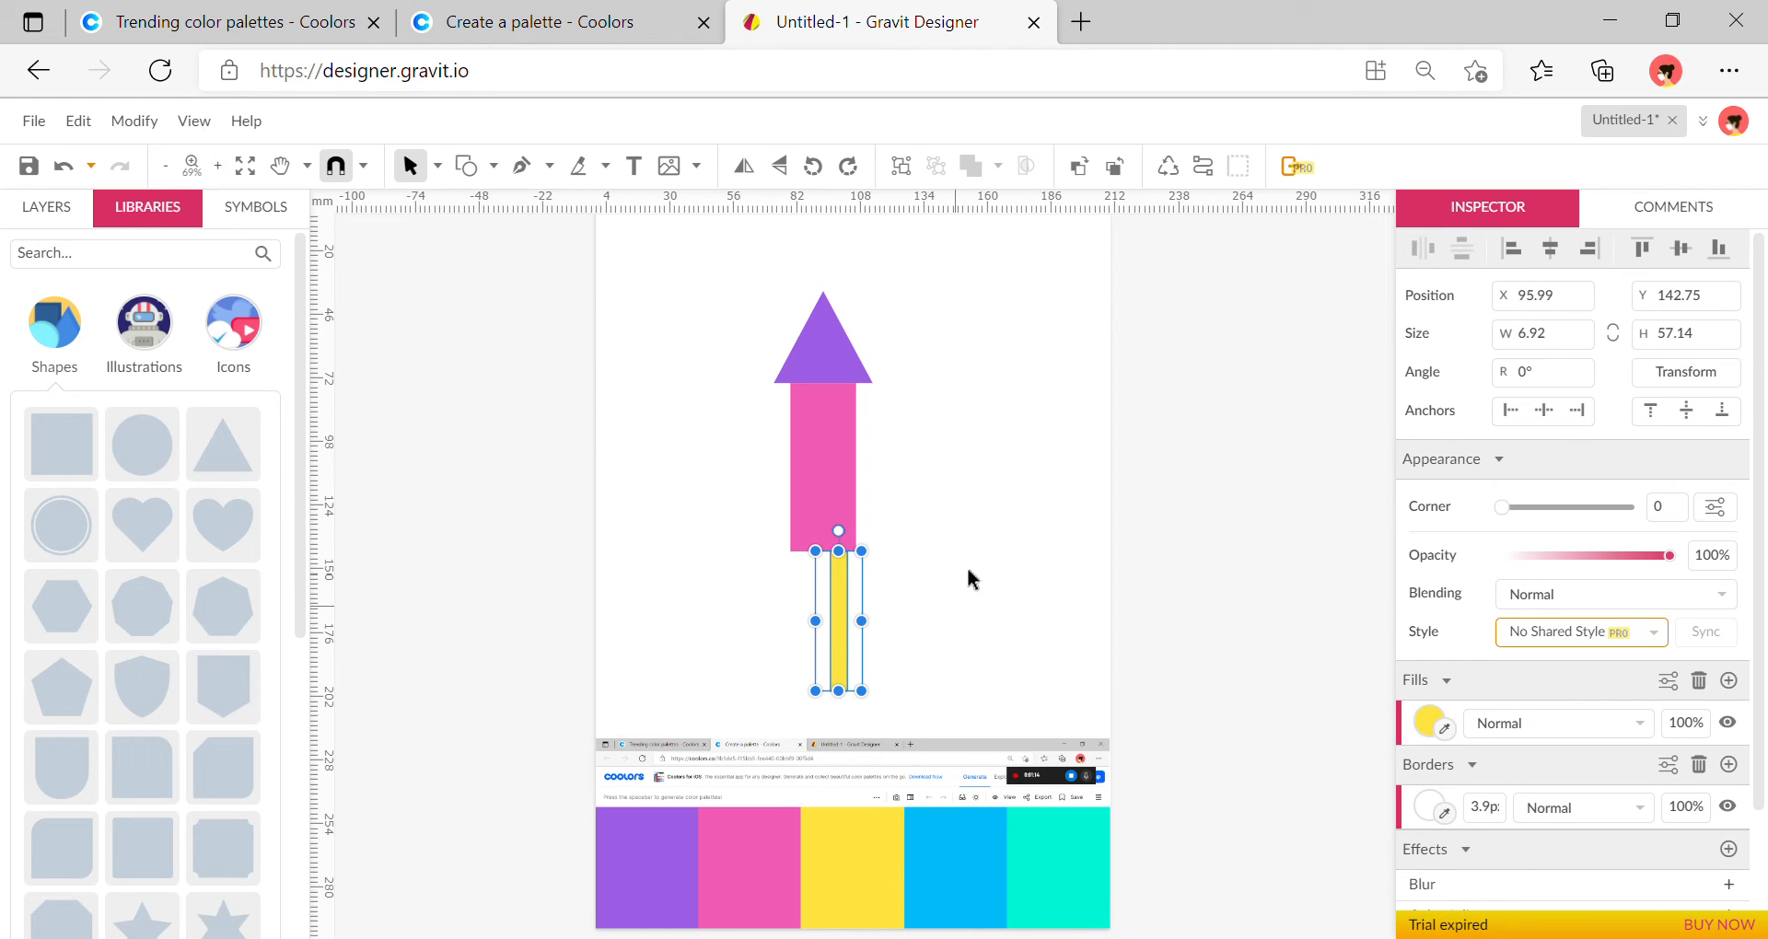
pyautogui.click(978, 569)
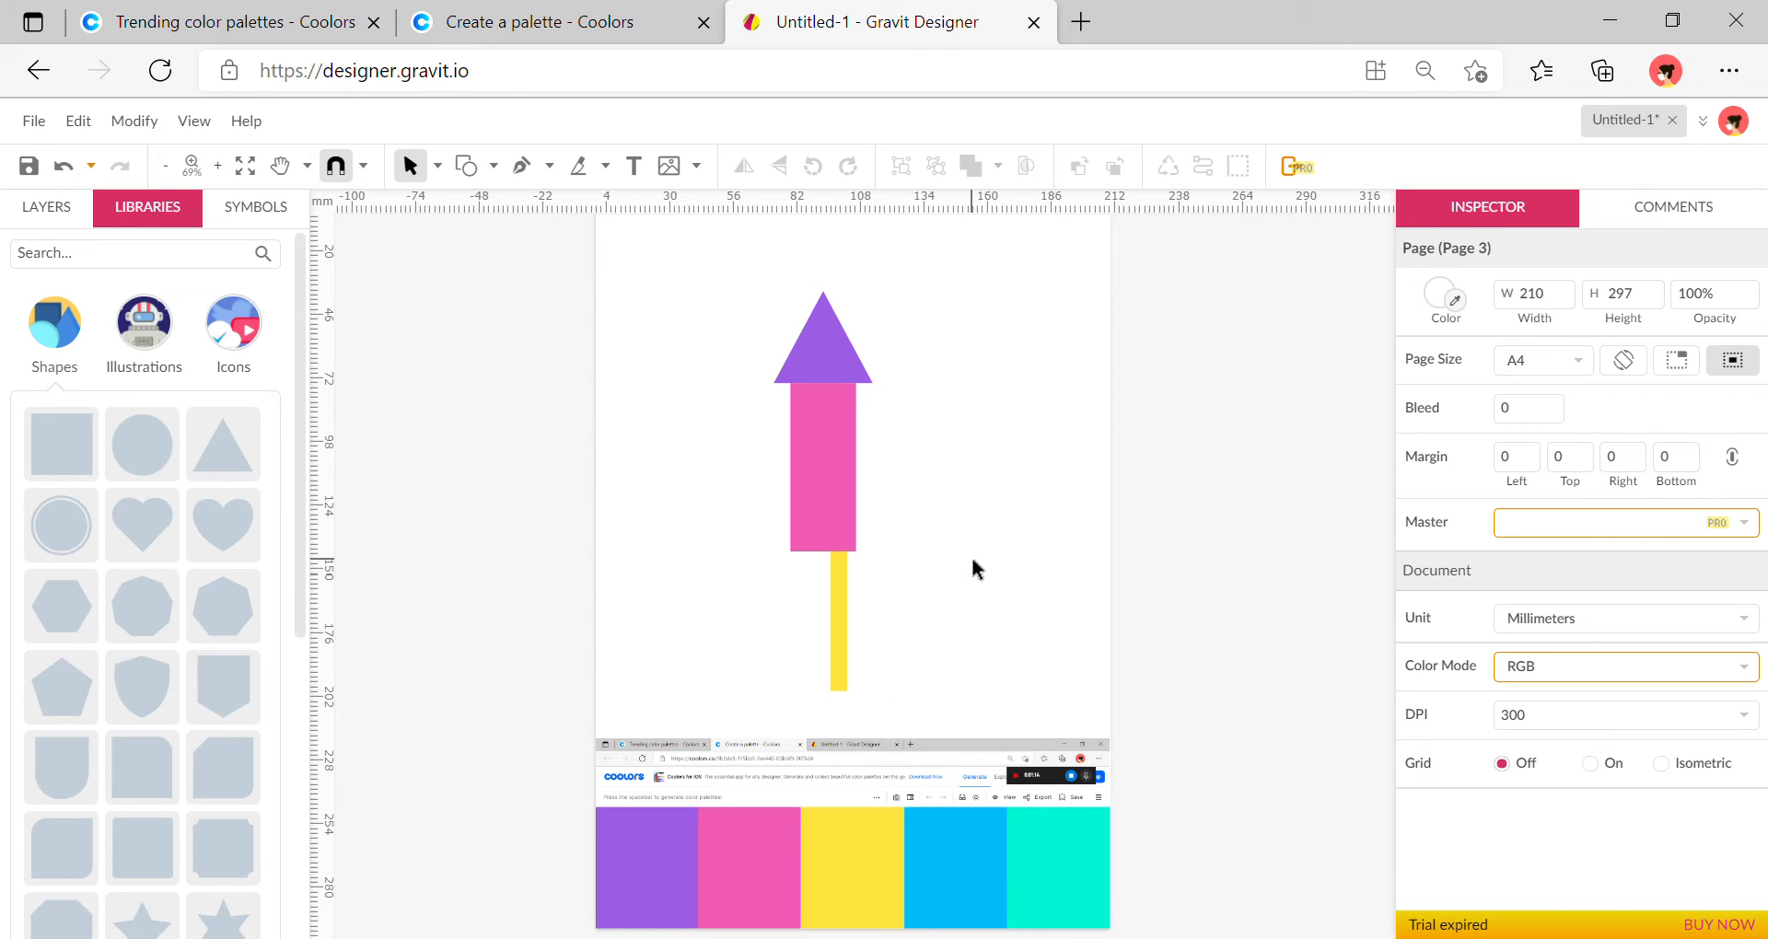
# Move the complete rocket, with its triangle, body and stick, to the left part of the page and group its parts
pyautogui.moveTo(724, 296); pyautogui.dragTo(875, 627)
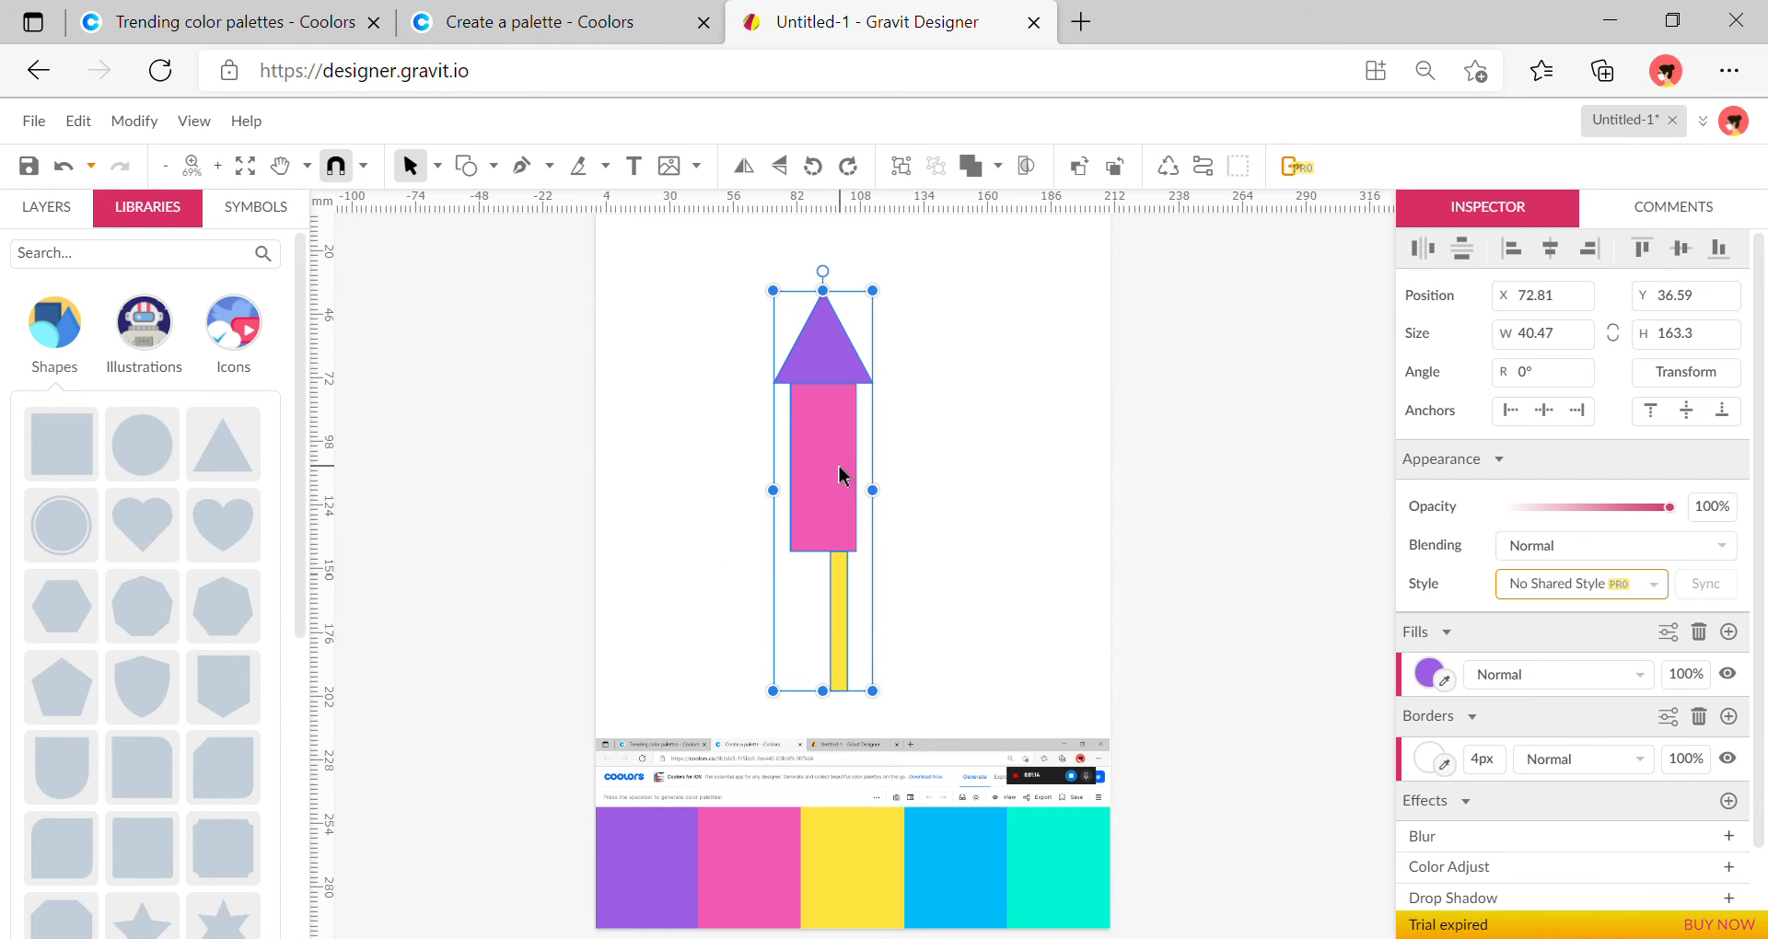
pyautogui.moveTo(842, 476); pyautogui.dragTo(734, 476)
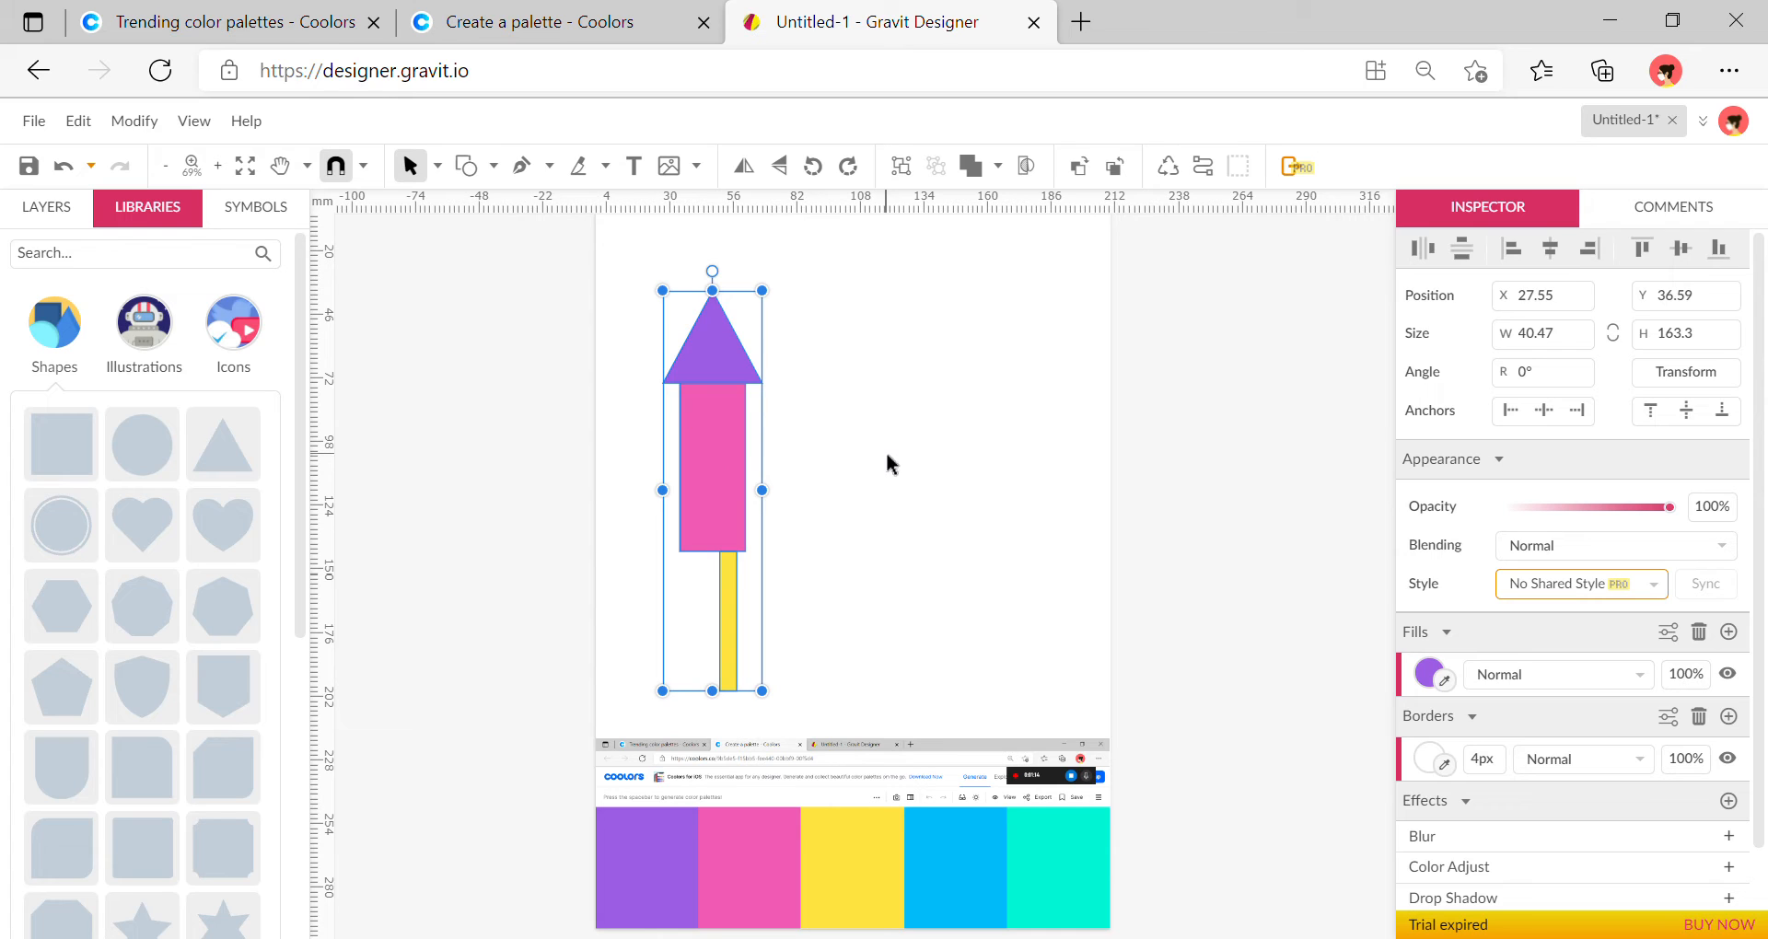
pyautogui.hotkey('ctrl', 'g')
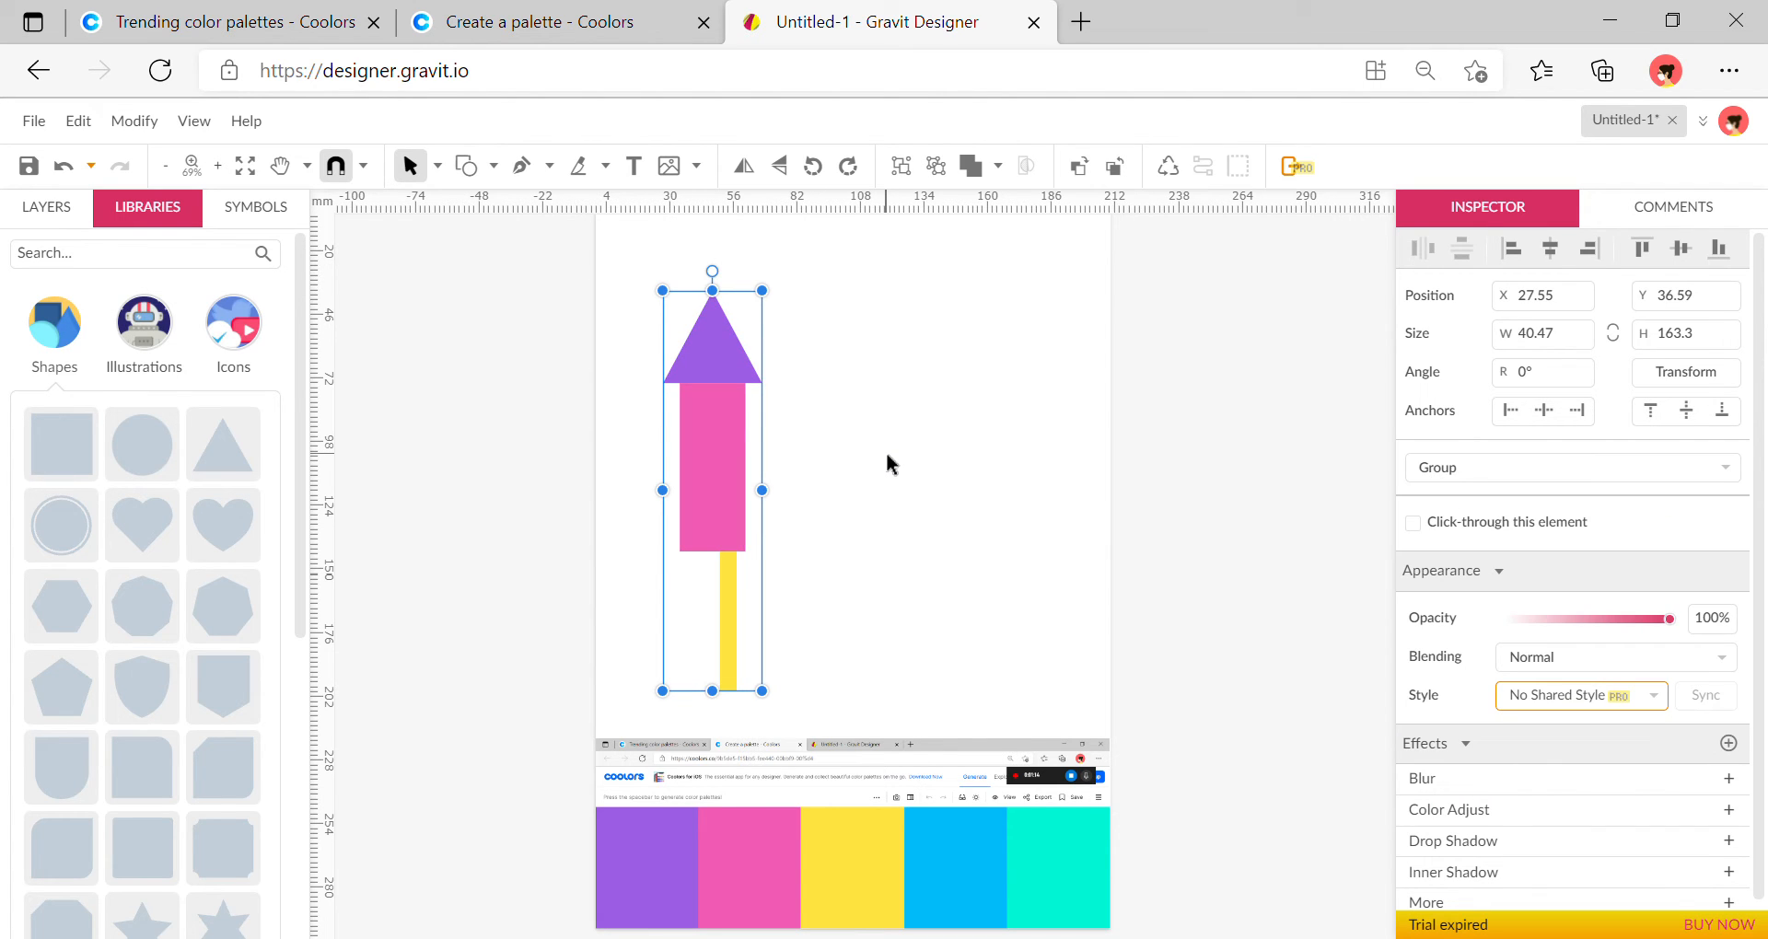
# Duplicate the grouped rocket twice, placing the copies in a row to the right of the original
pyautogui.hotkey('ctrl', 'z')
pyautogui.moveTo(725, 458); pyautogui.dragTo(999, 465)
pyautogui.click(1108, 479)
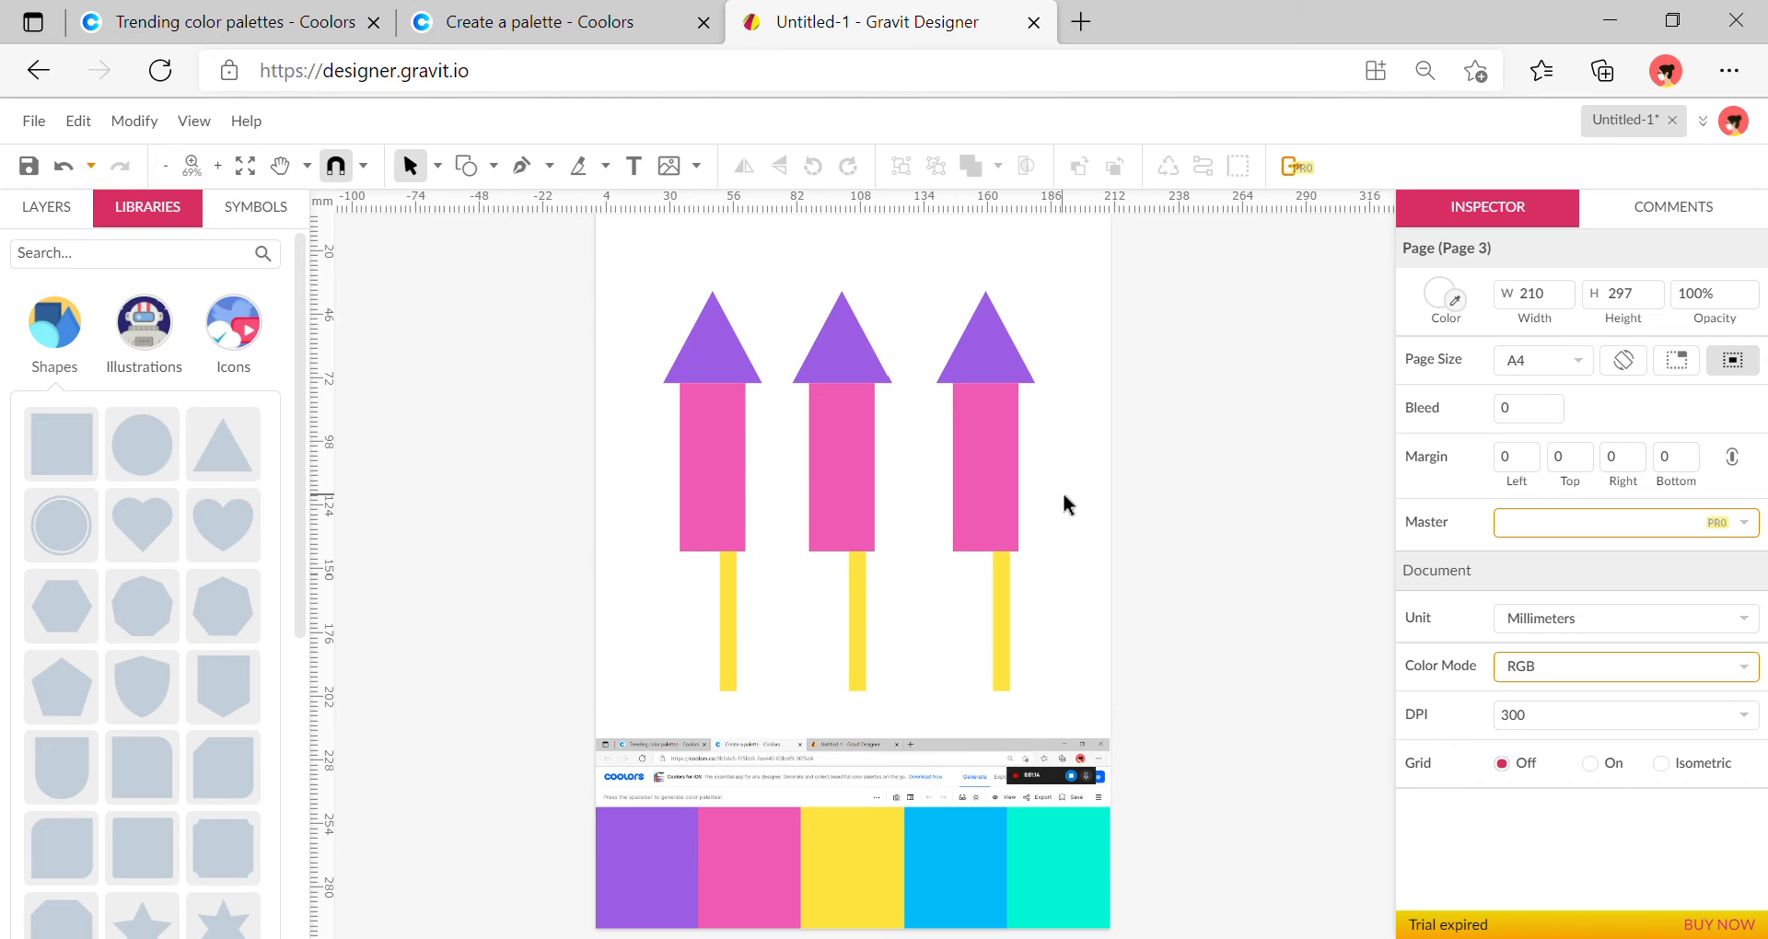
# Ungroup each of the three rockets into separate shapes and clear the selection
pyautogui.click(871, 430)
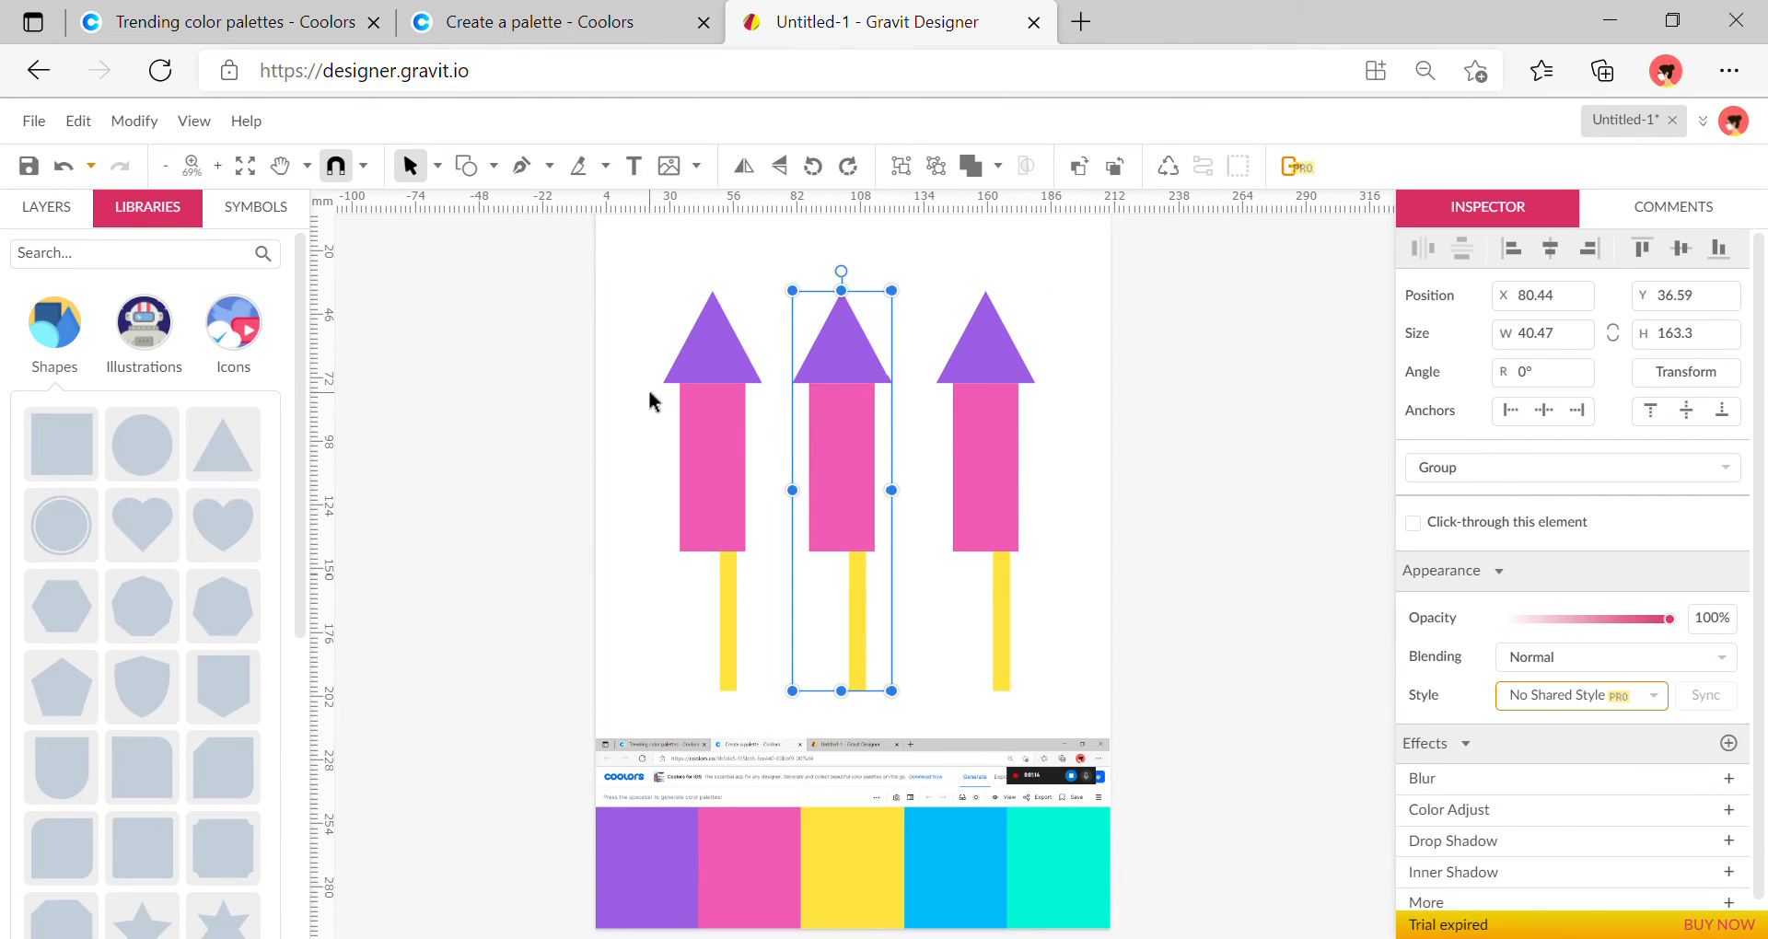
pyautogui.click(716, 402)
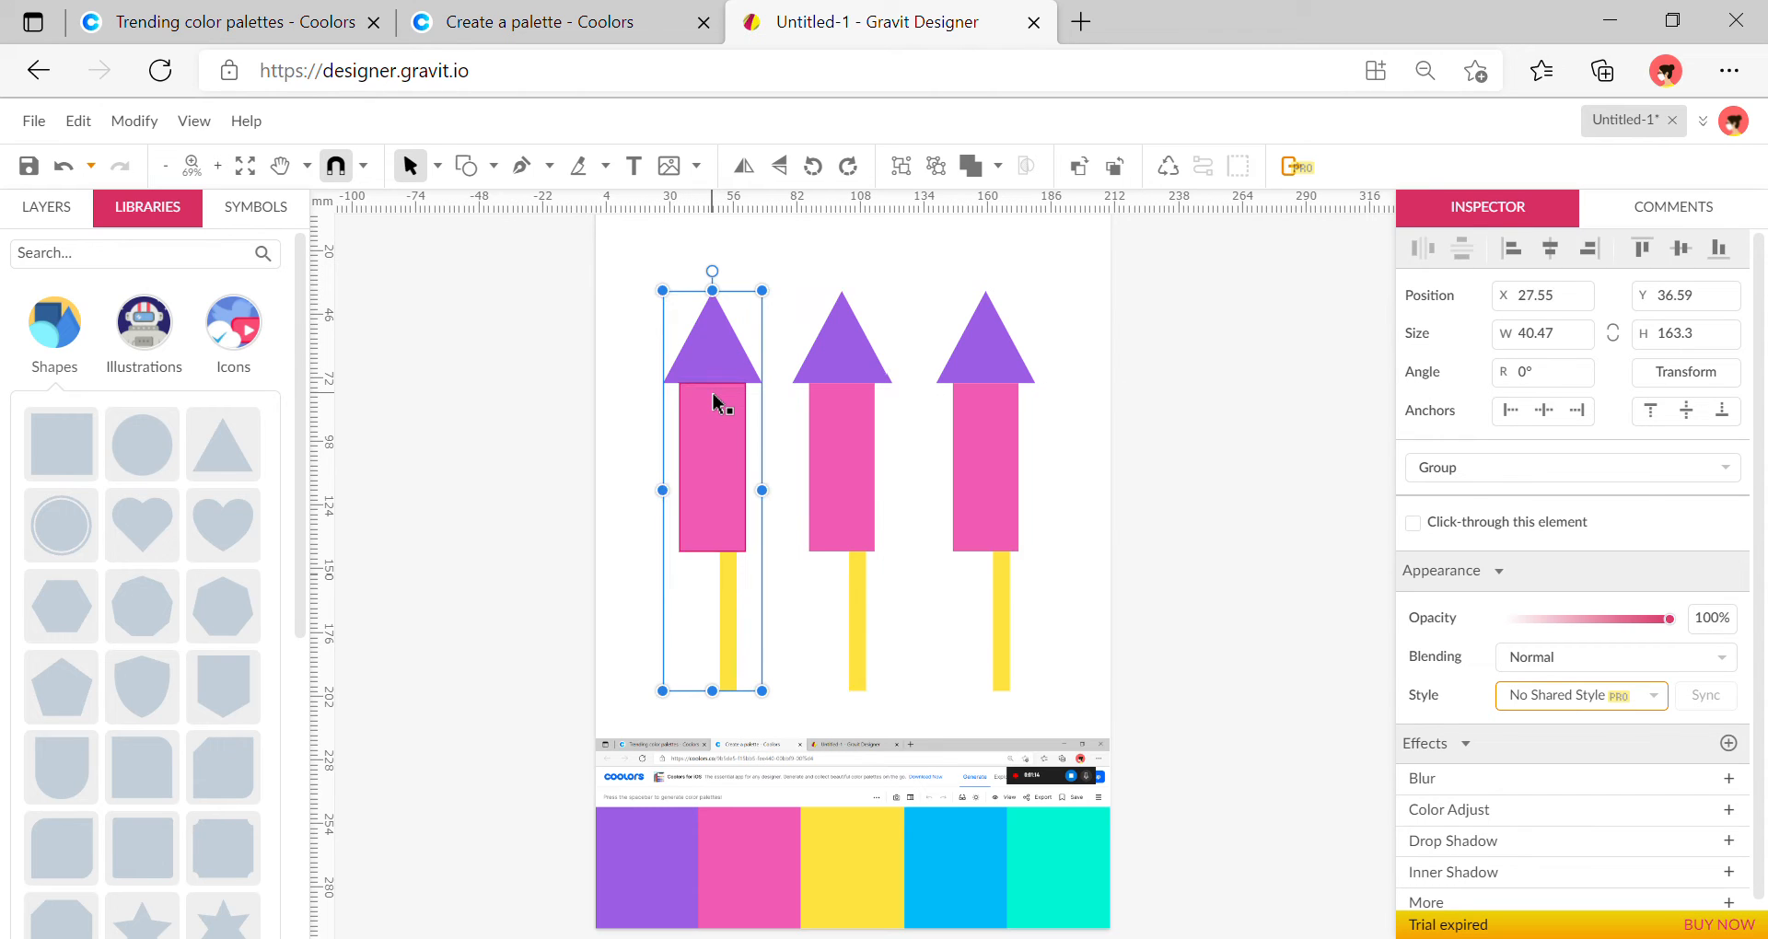
pyautogui.click(934, 173)
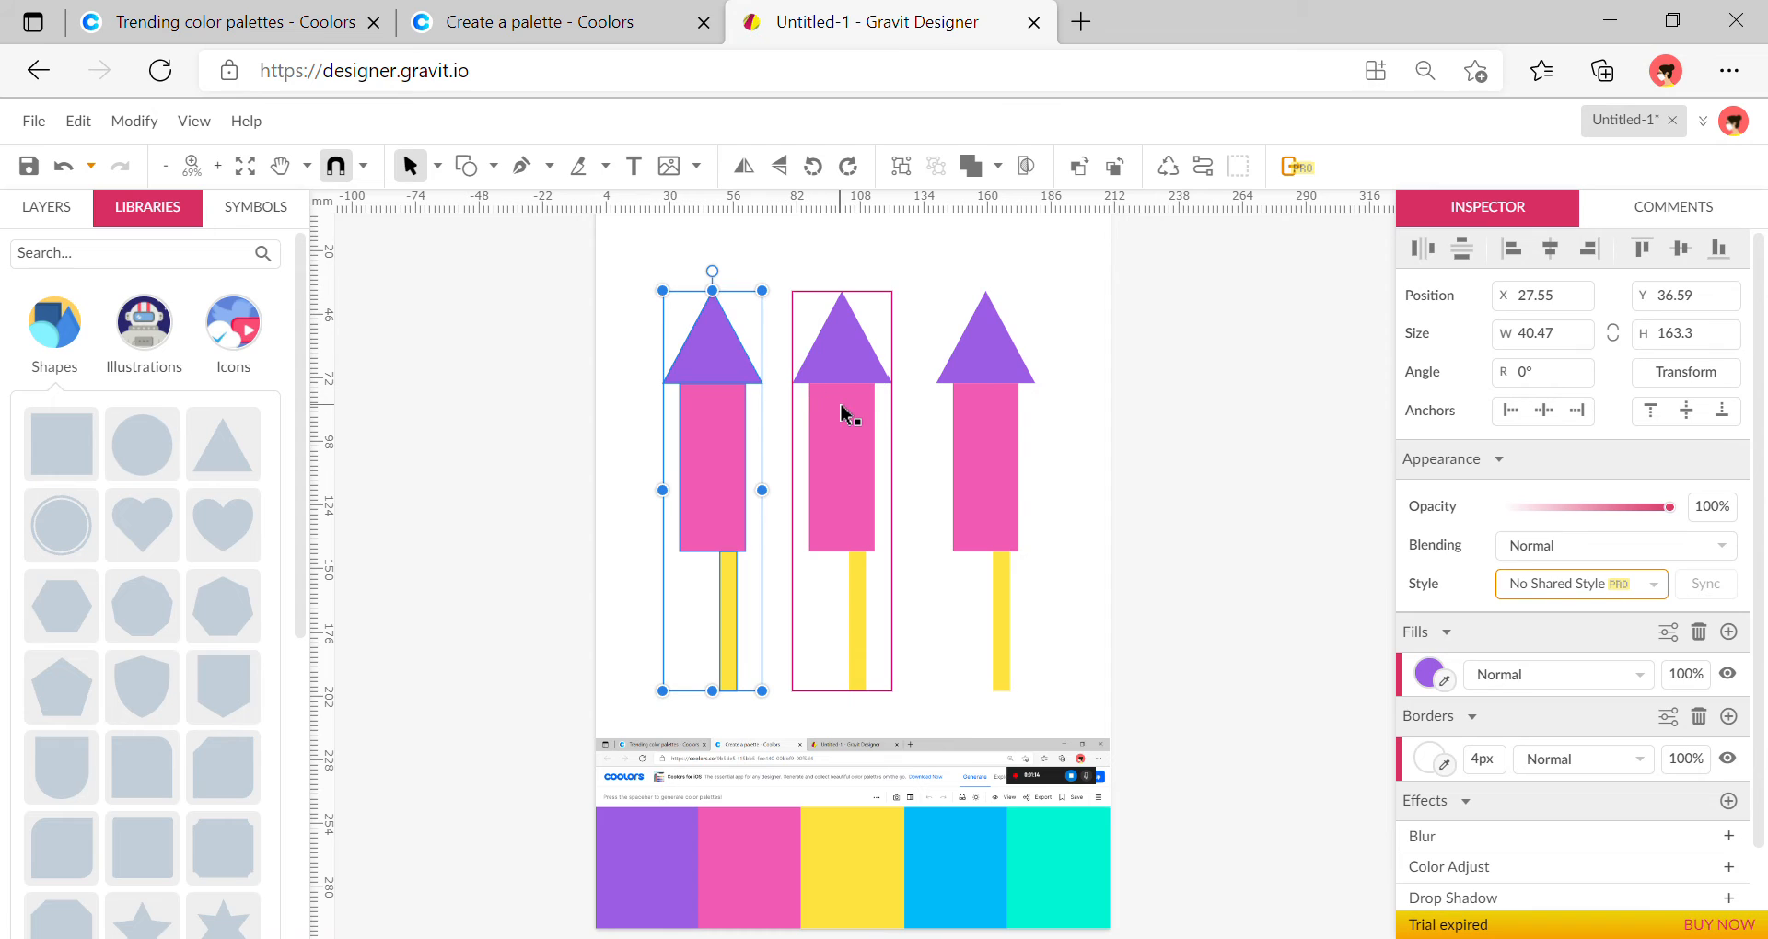
pyautogui.click(844, 406)
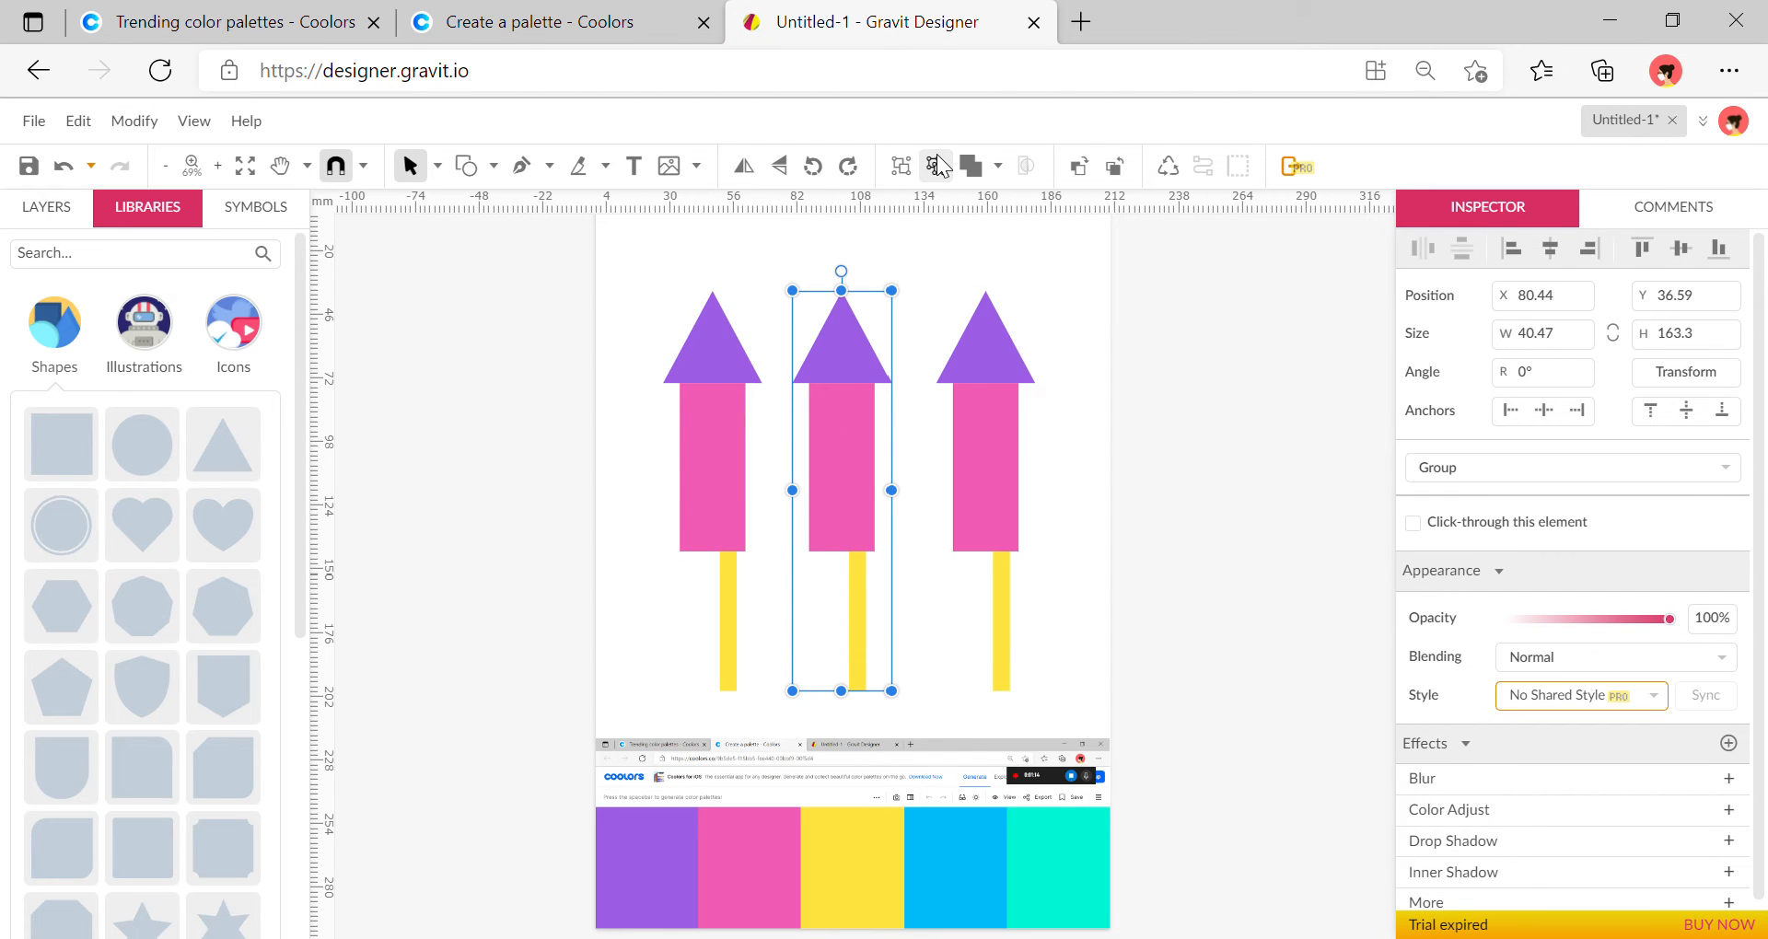
pyautogui.click(939, 166)
pyautogui.click(984, 467)
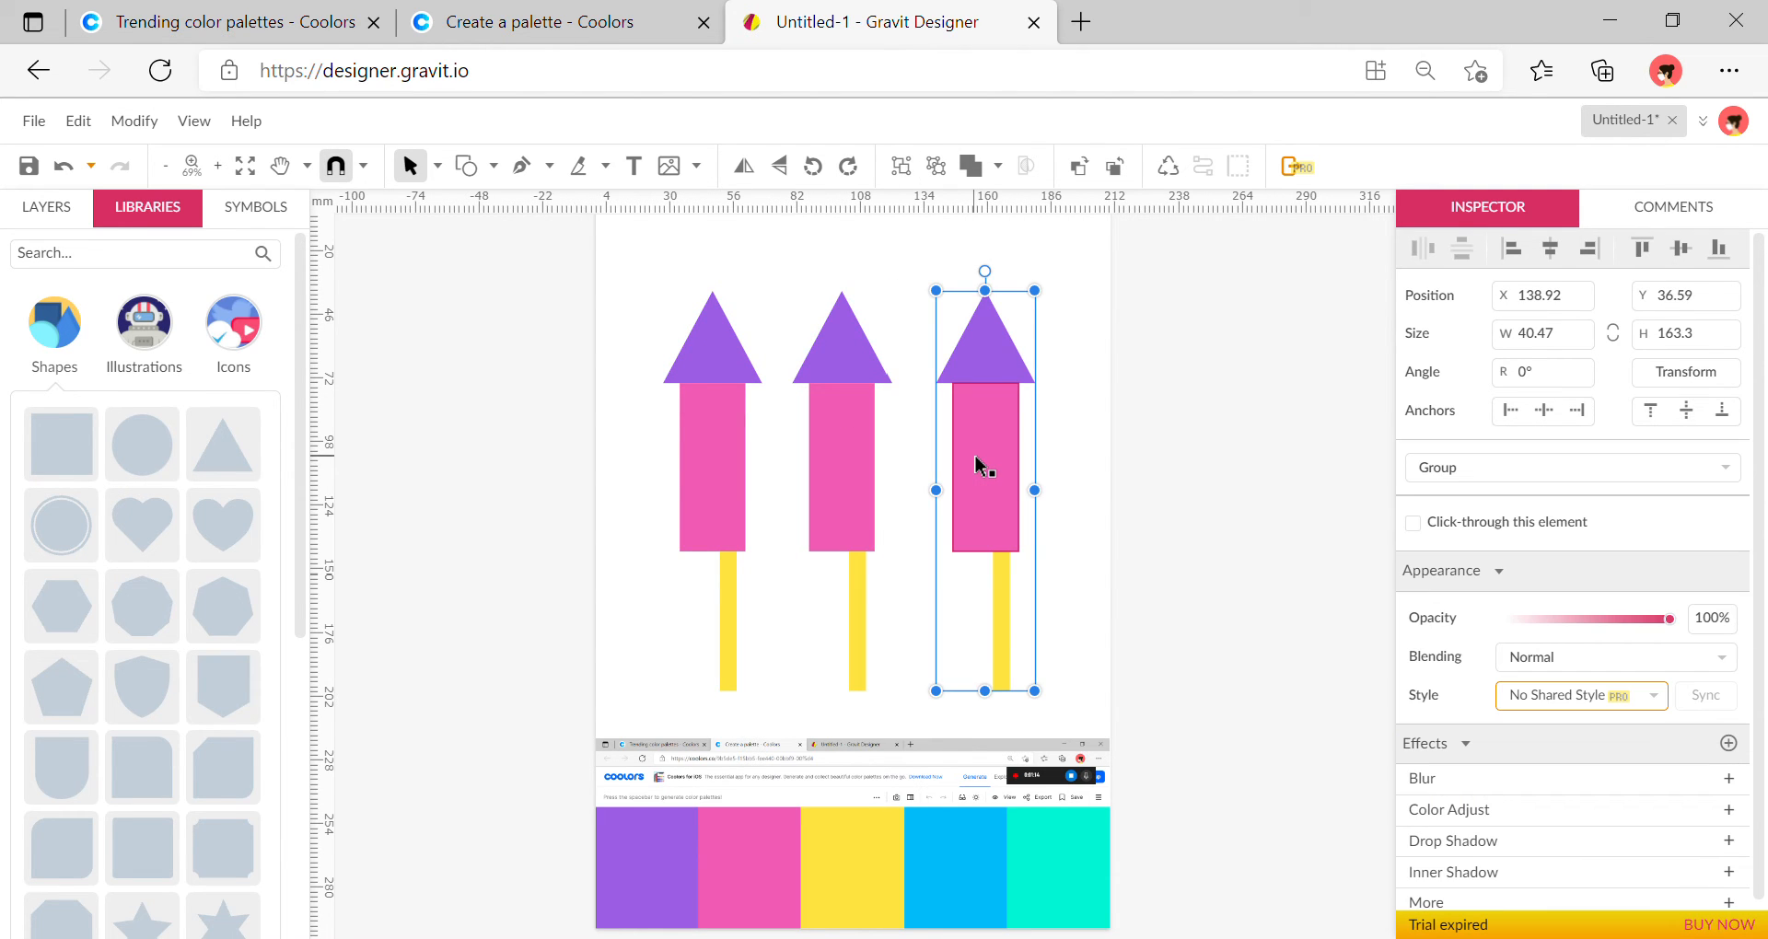
pyautogui.click(937, 167)
pyautogui.click(1090, 575)
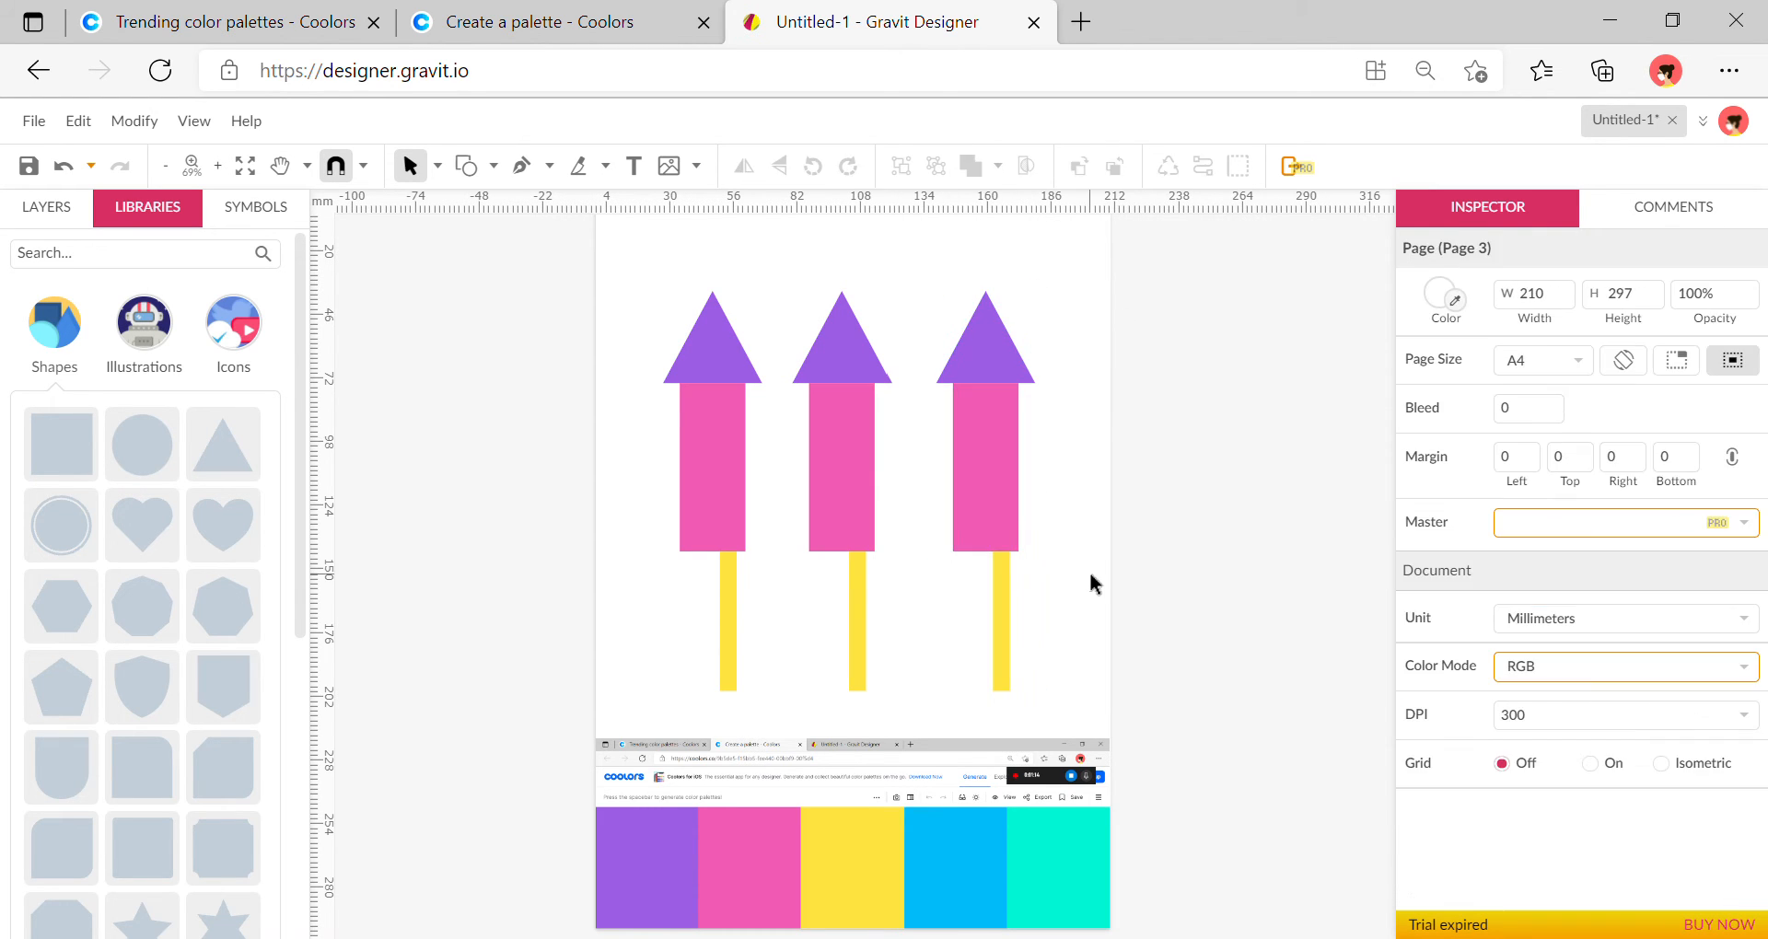
# Fill the middle rocket's triangle with turquoise and its body with yellow, both sampled from the palette image
pyautogui.click(856, 348)
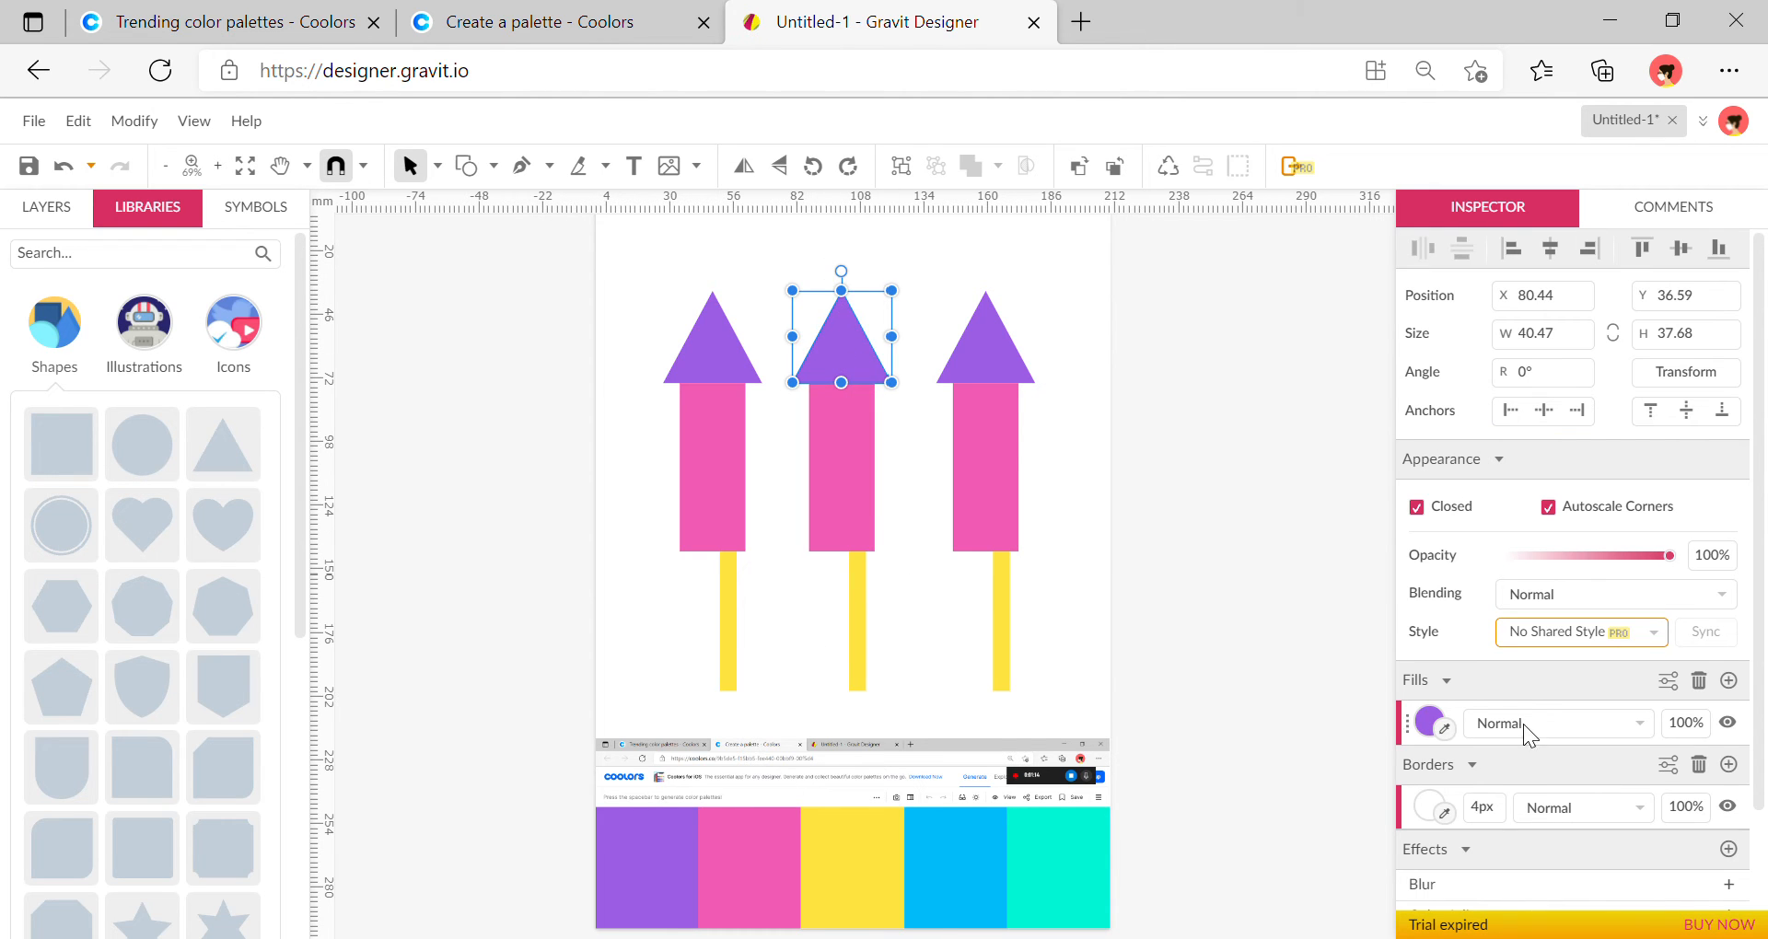
pyautogui.click(1445, 728)
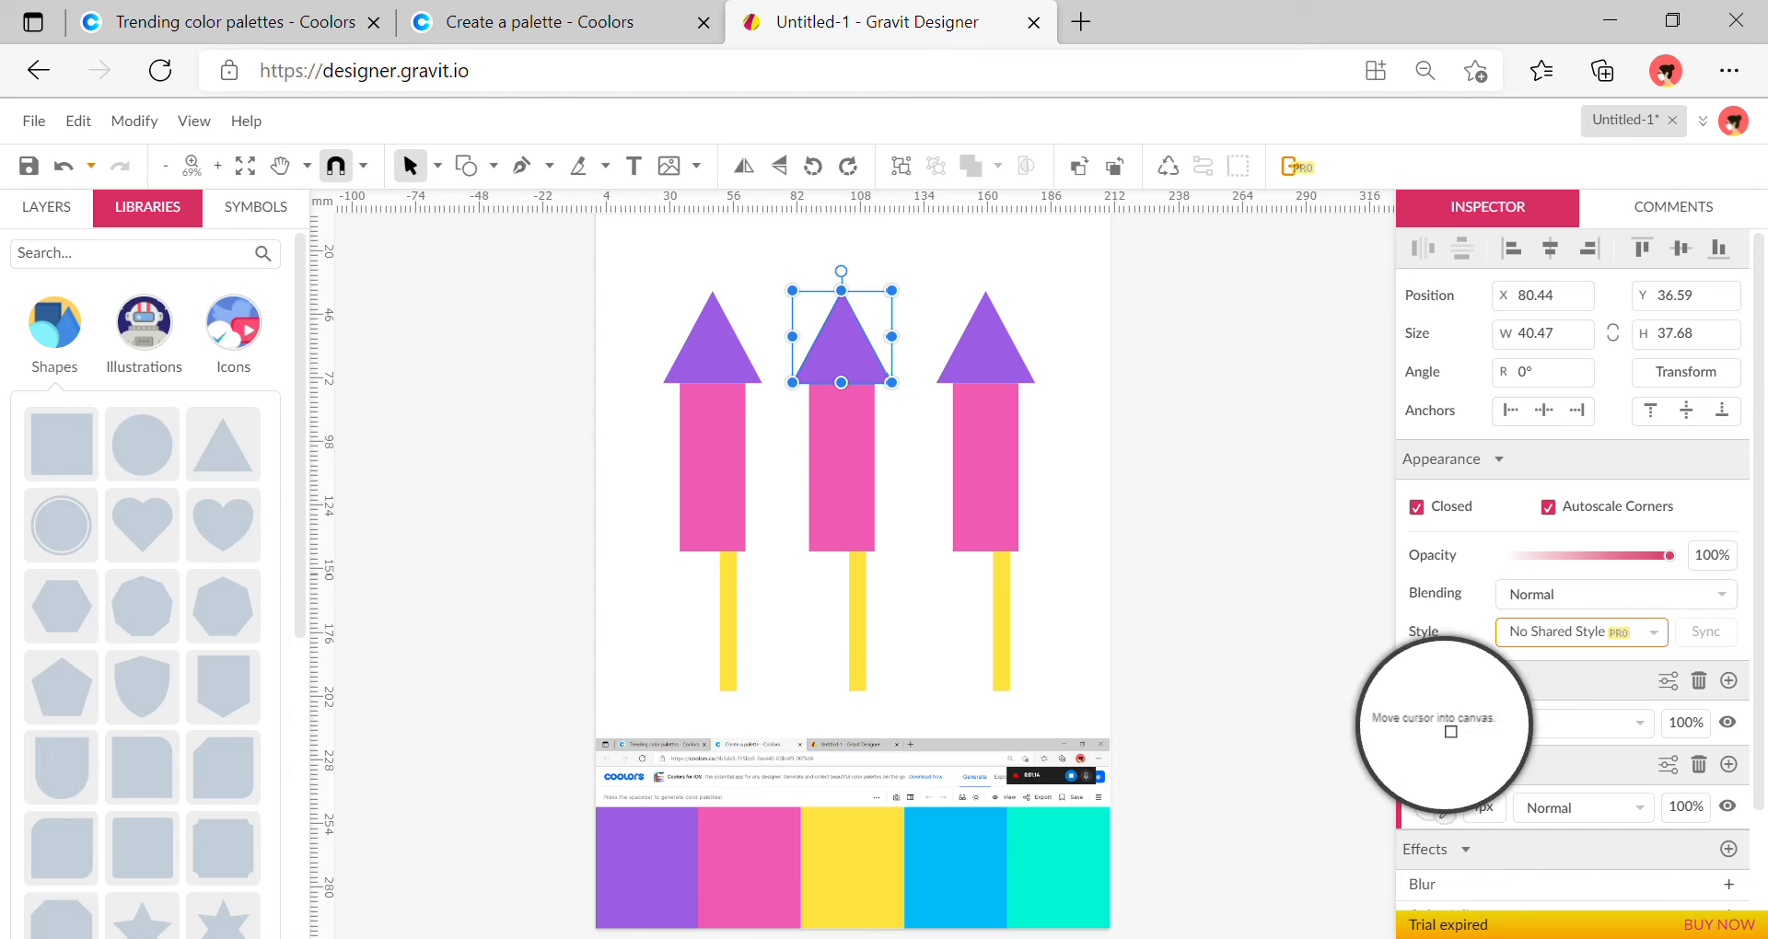
pyautogui.click(1075, 872)
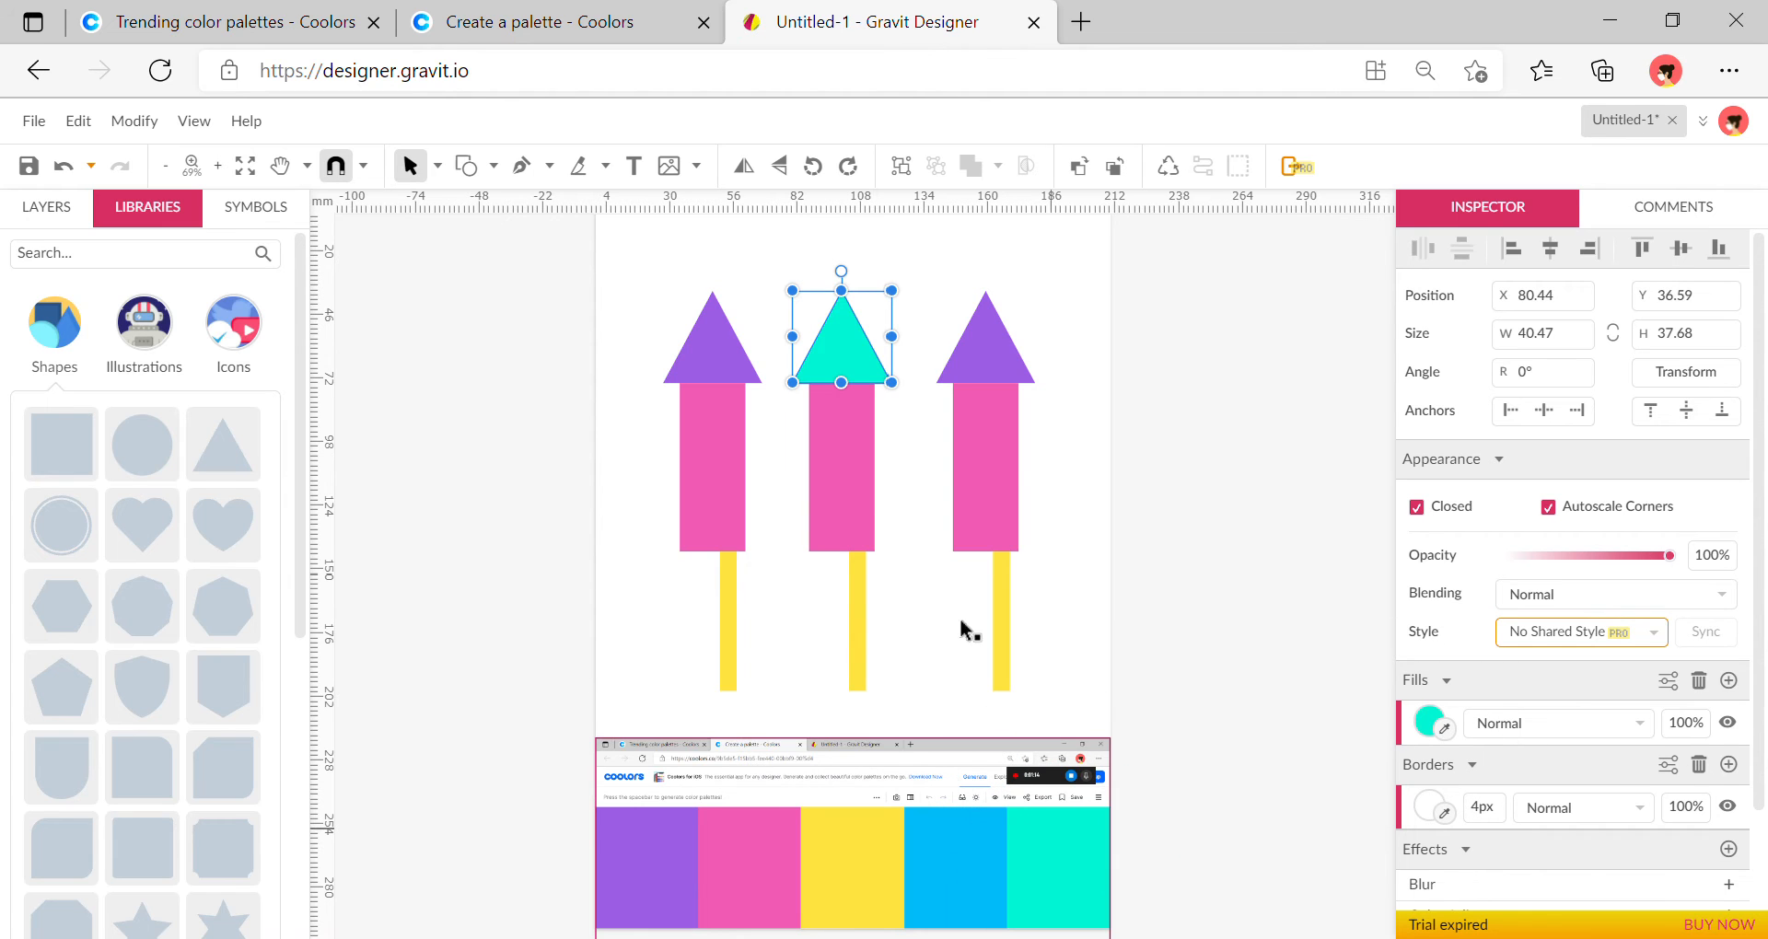
pyautogui.click(829, 470)
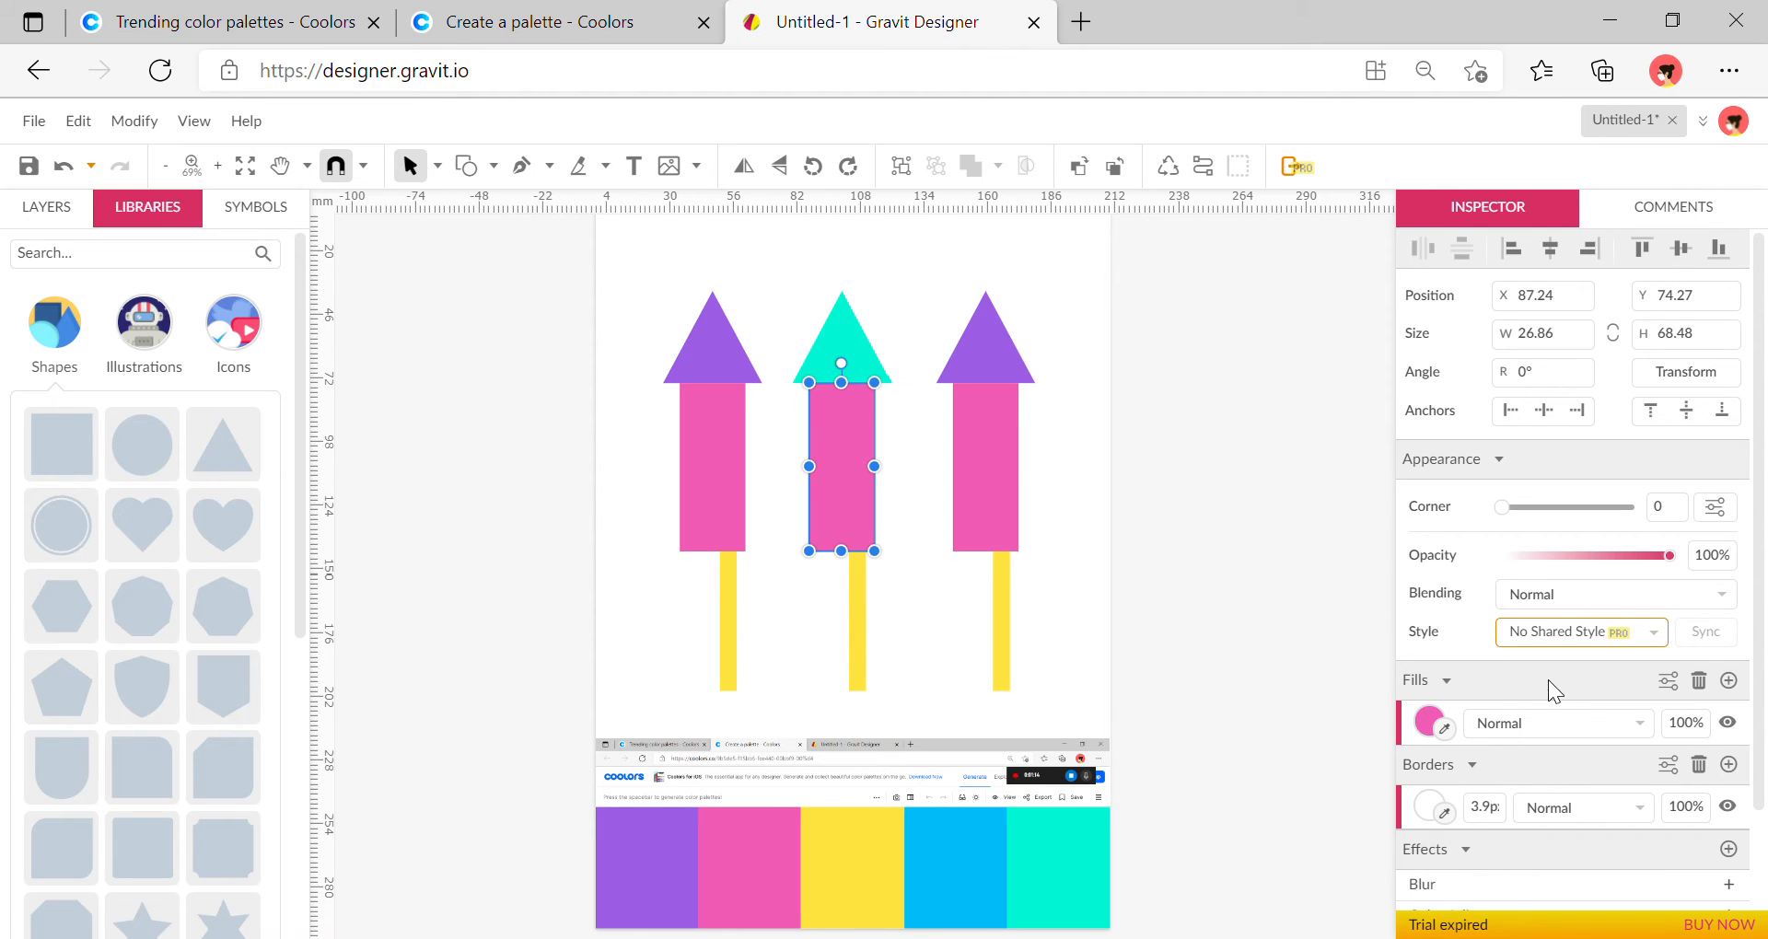
pyautogui.click(1446, 728)
pyautogui.click(963, 829)
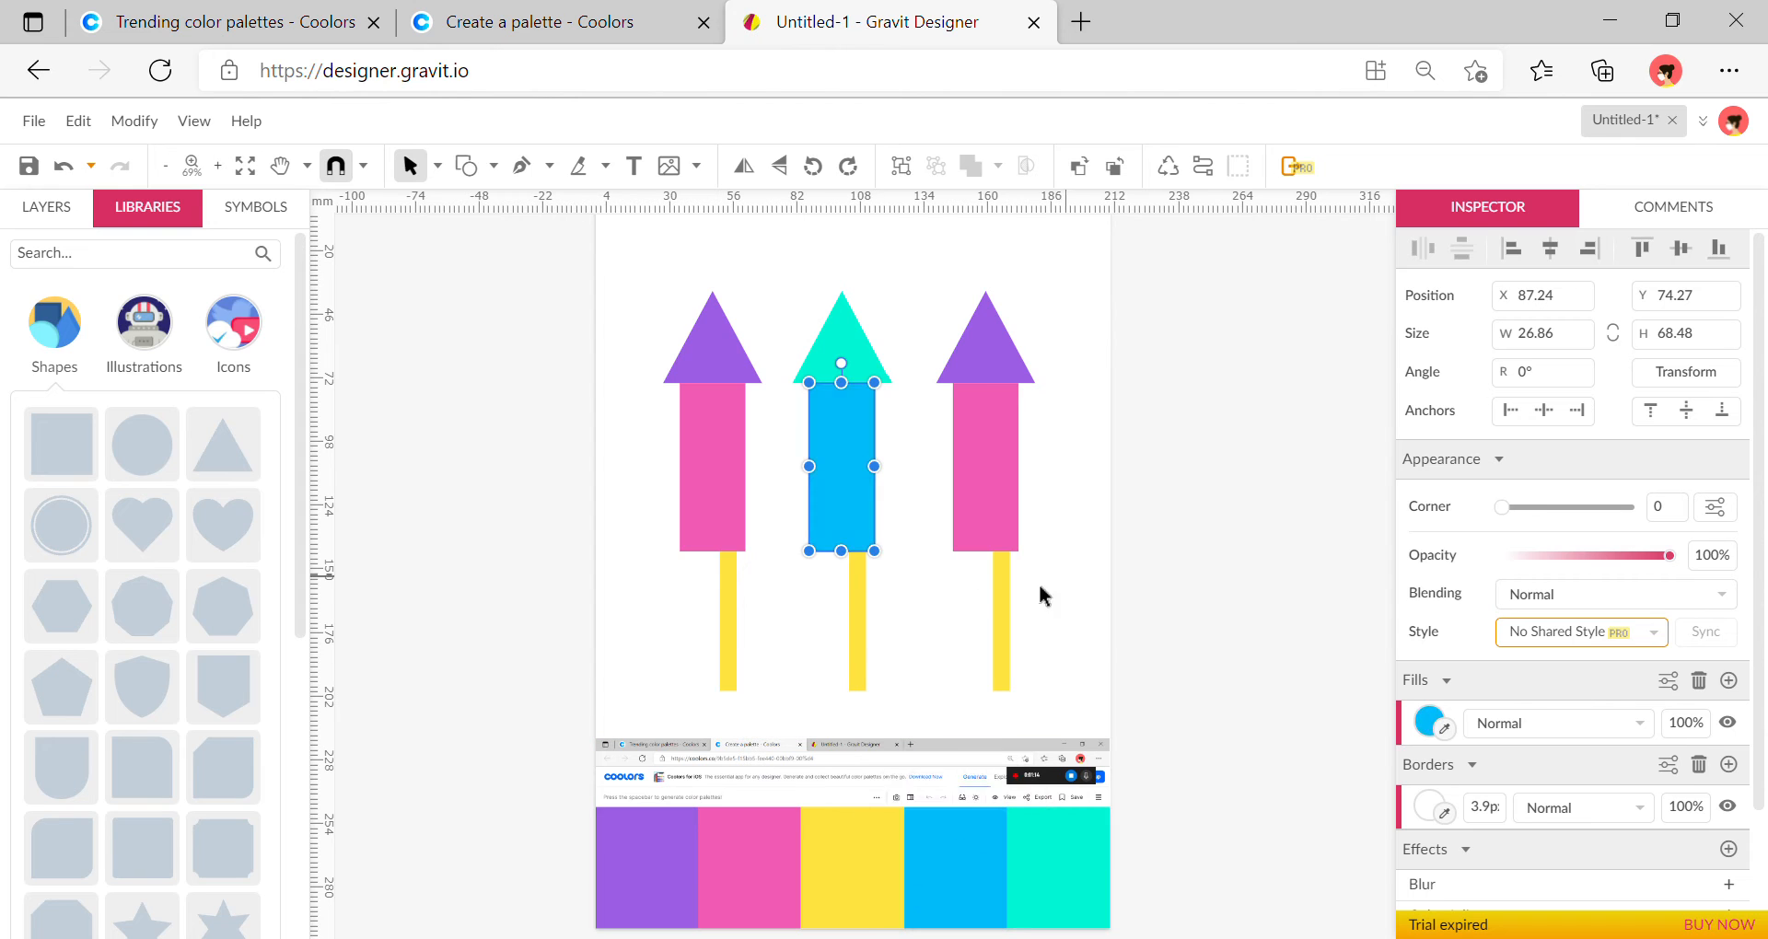
pyautogui.click(1445, 728)
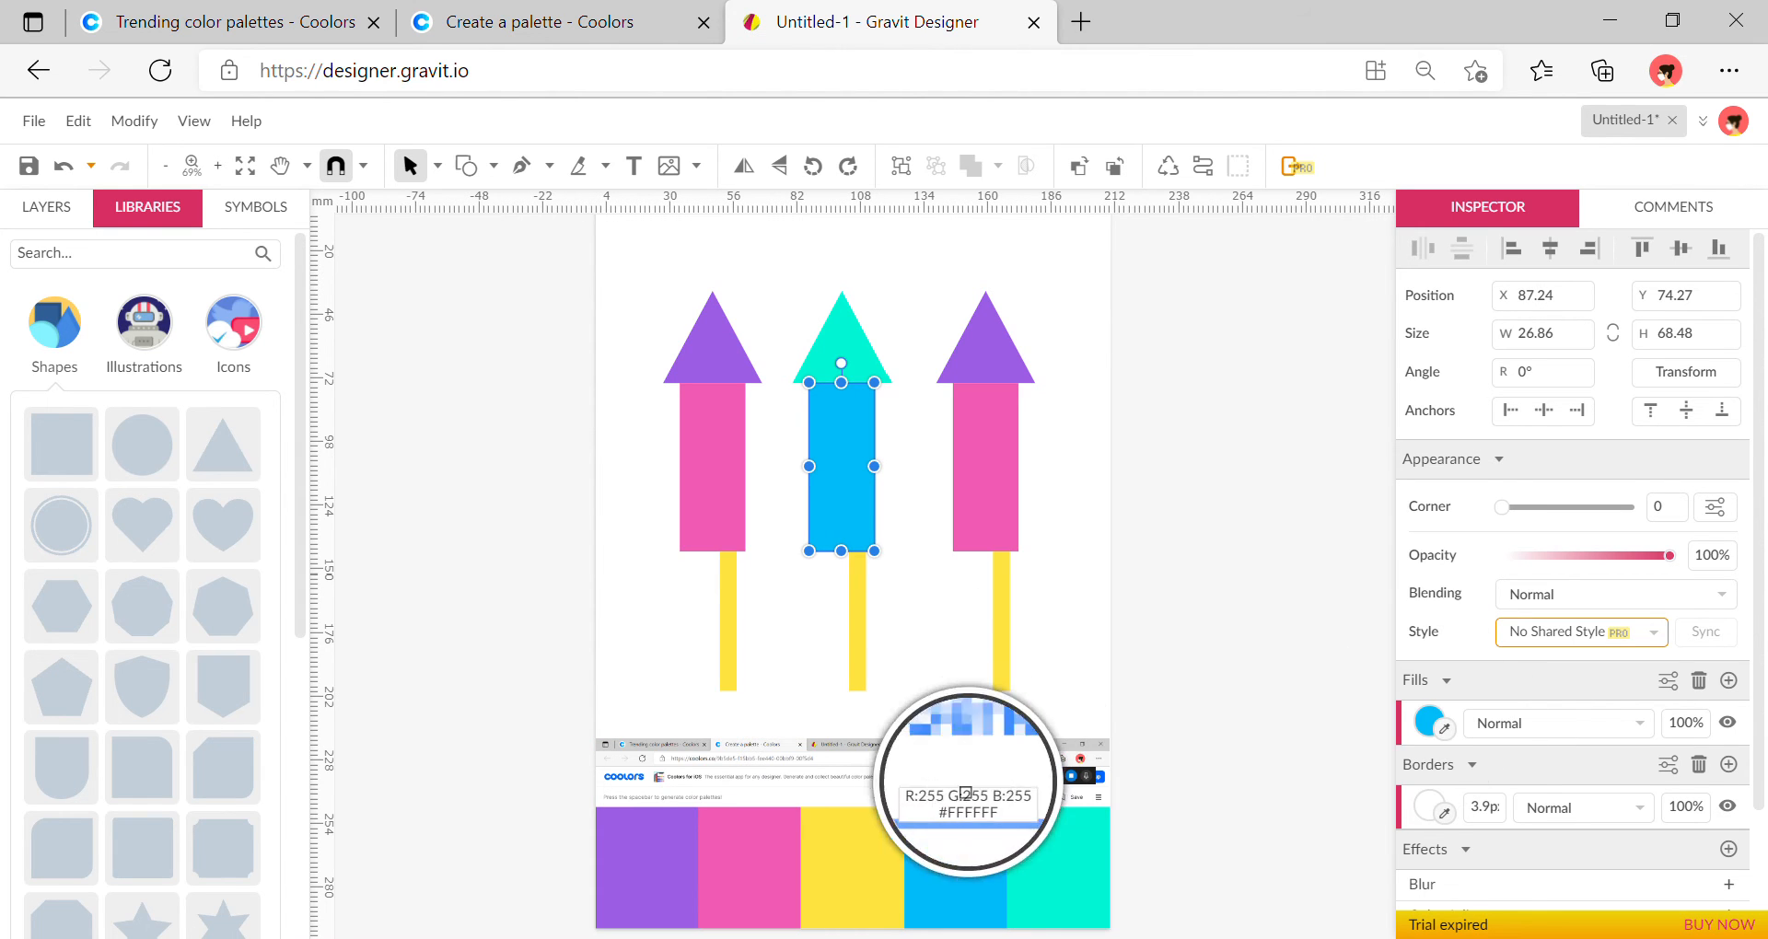
pyautogui.click(870, 856)
# Fill the middle rocket's stick with blue #00BBF9 sampled from the palette image
pyautogui.click(859, 638)
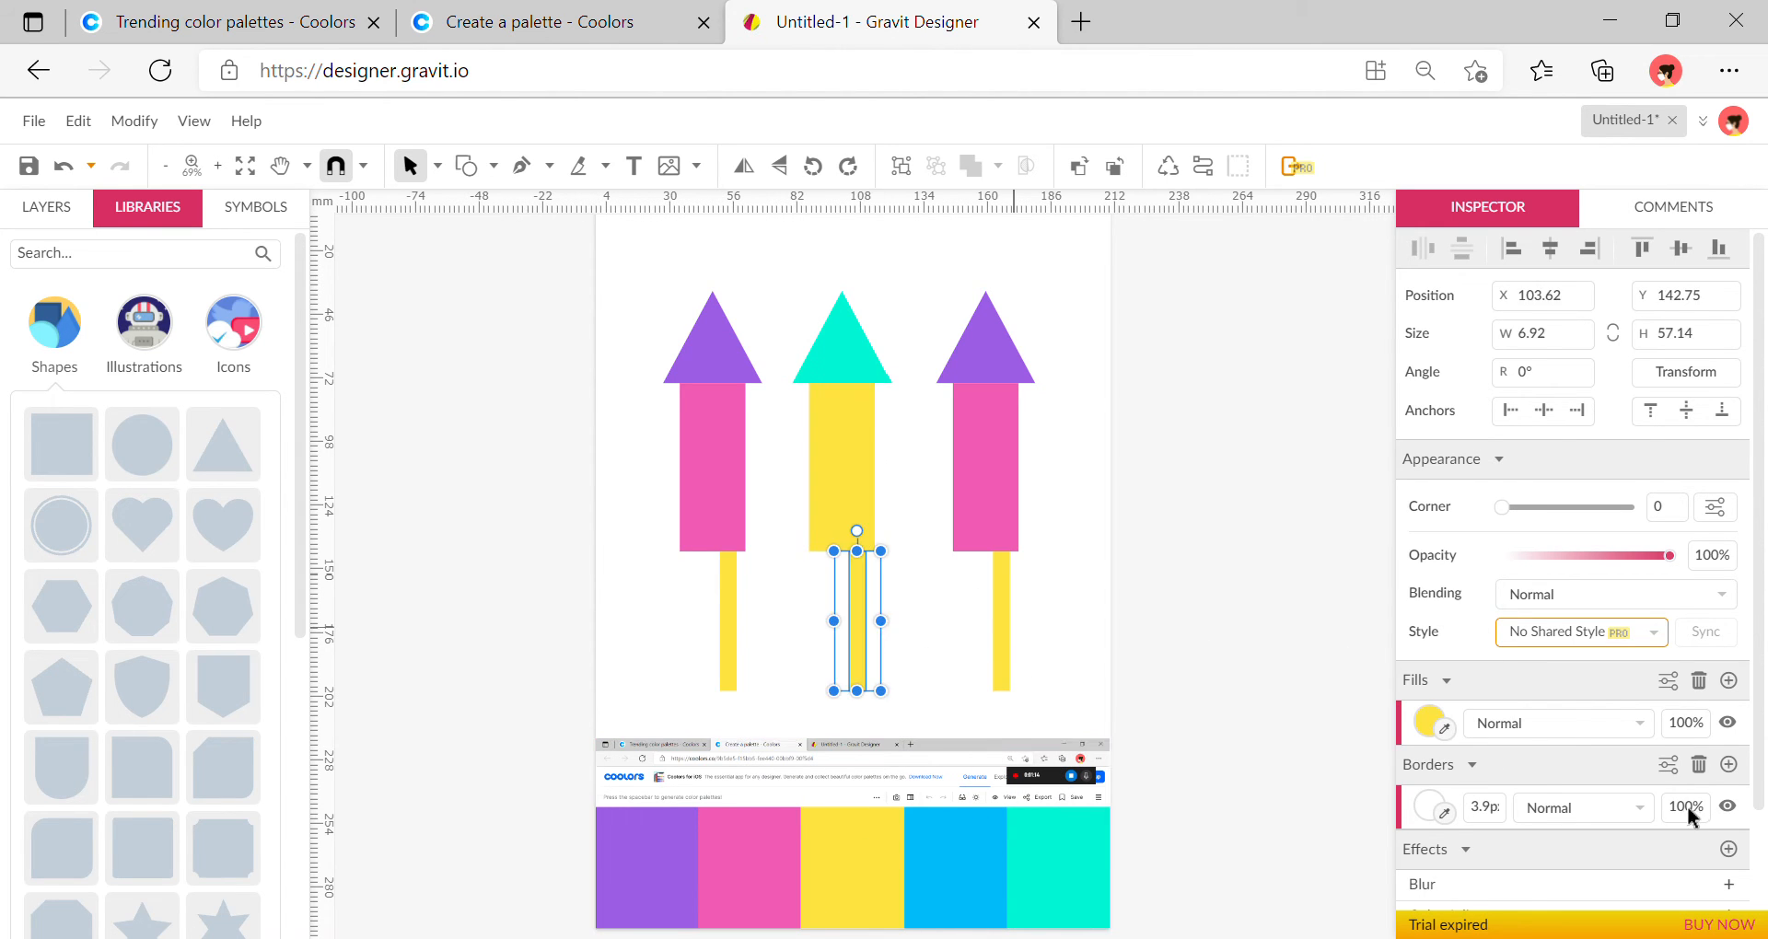
pyautogui.click(1446, 730)
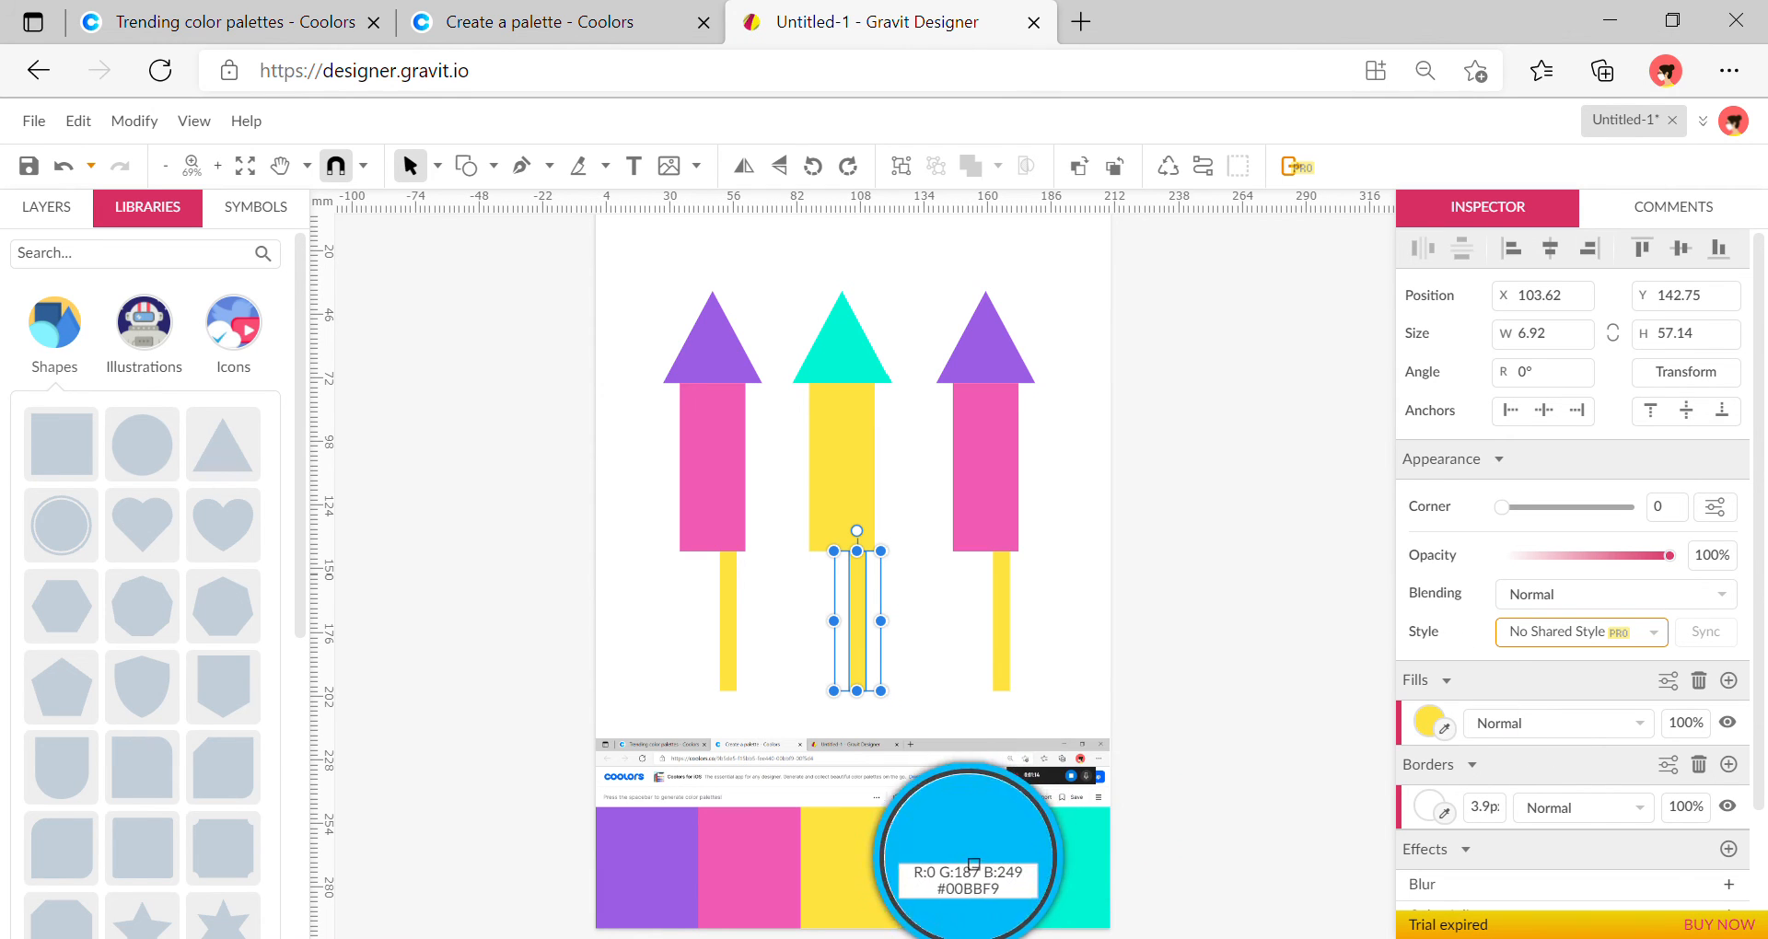
pyautogui.click(978, 866)
# Fill the right rocket's triangle with yellow and its body with blue, both sampled from the palette image
pyautogui.click(983, 371)
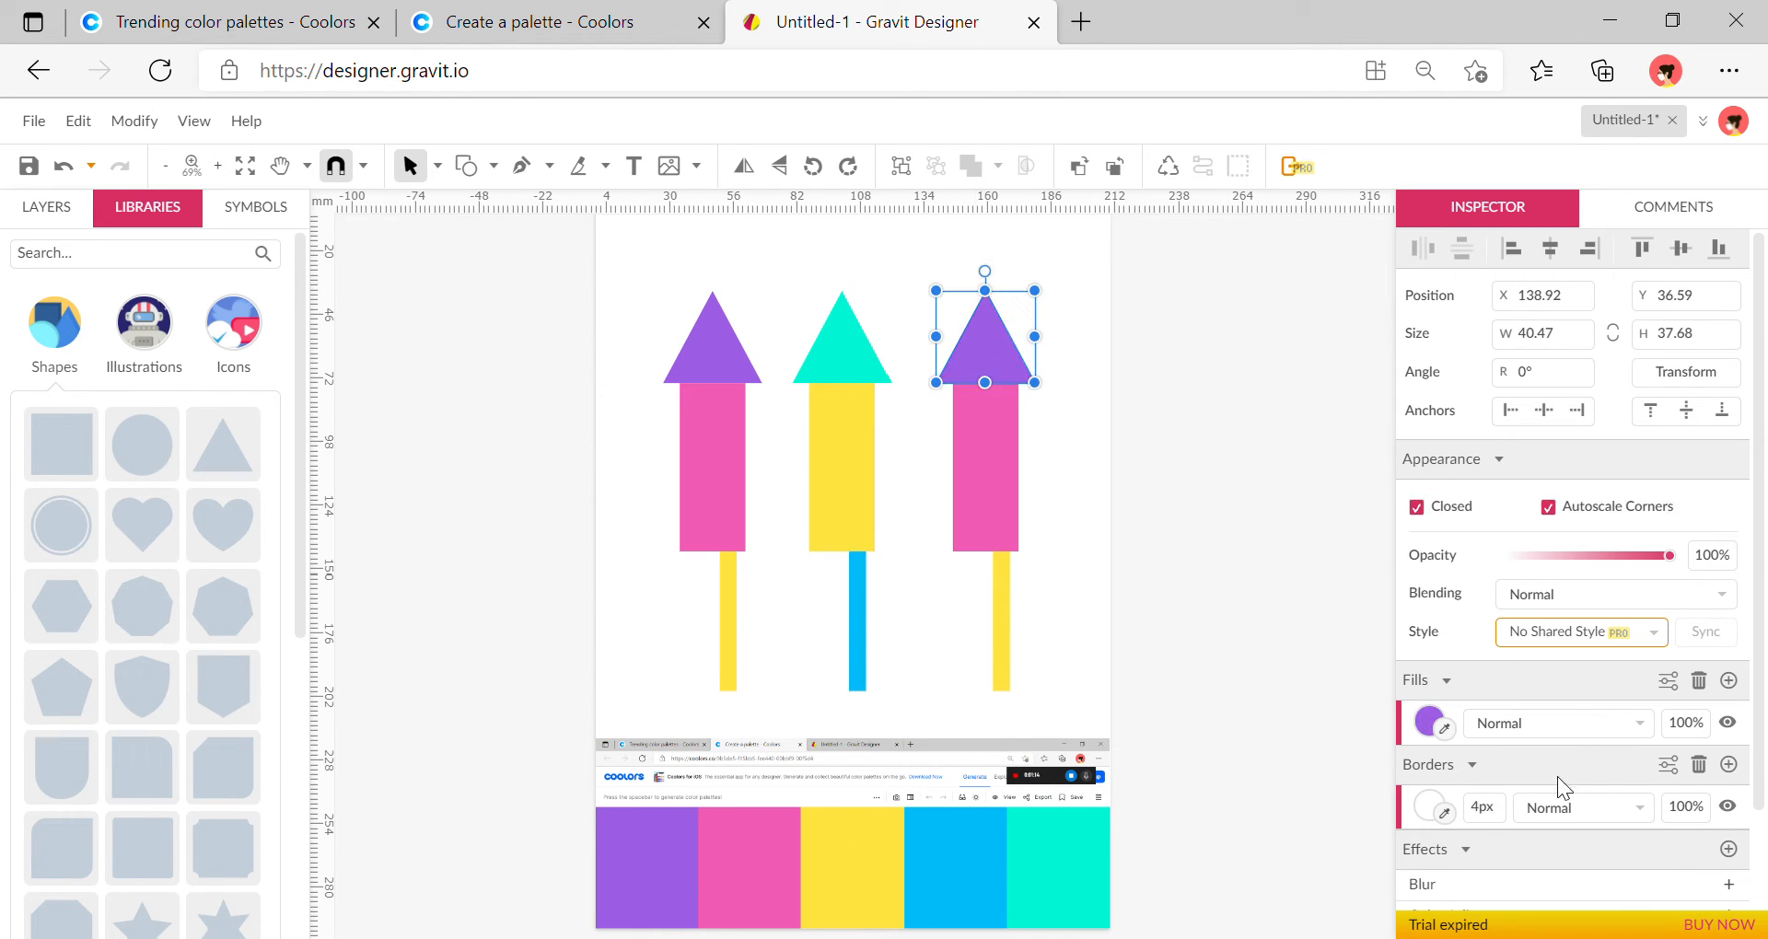
pyautogui.click(1446, 730)
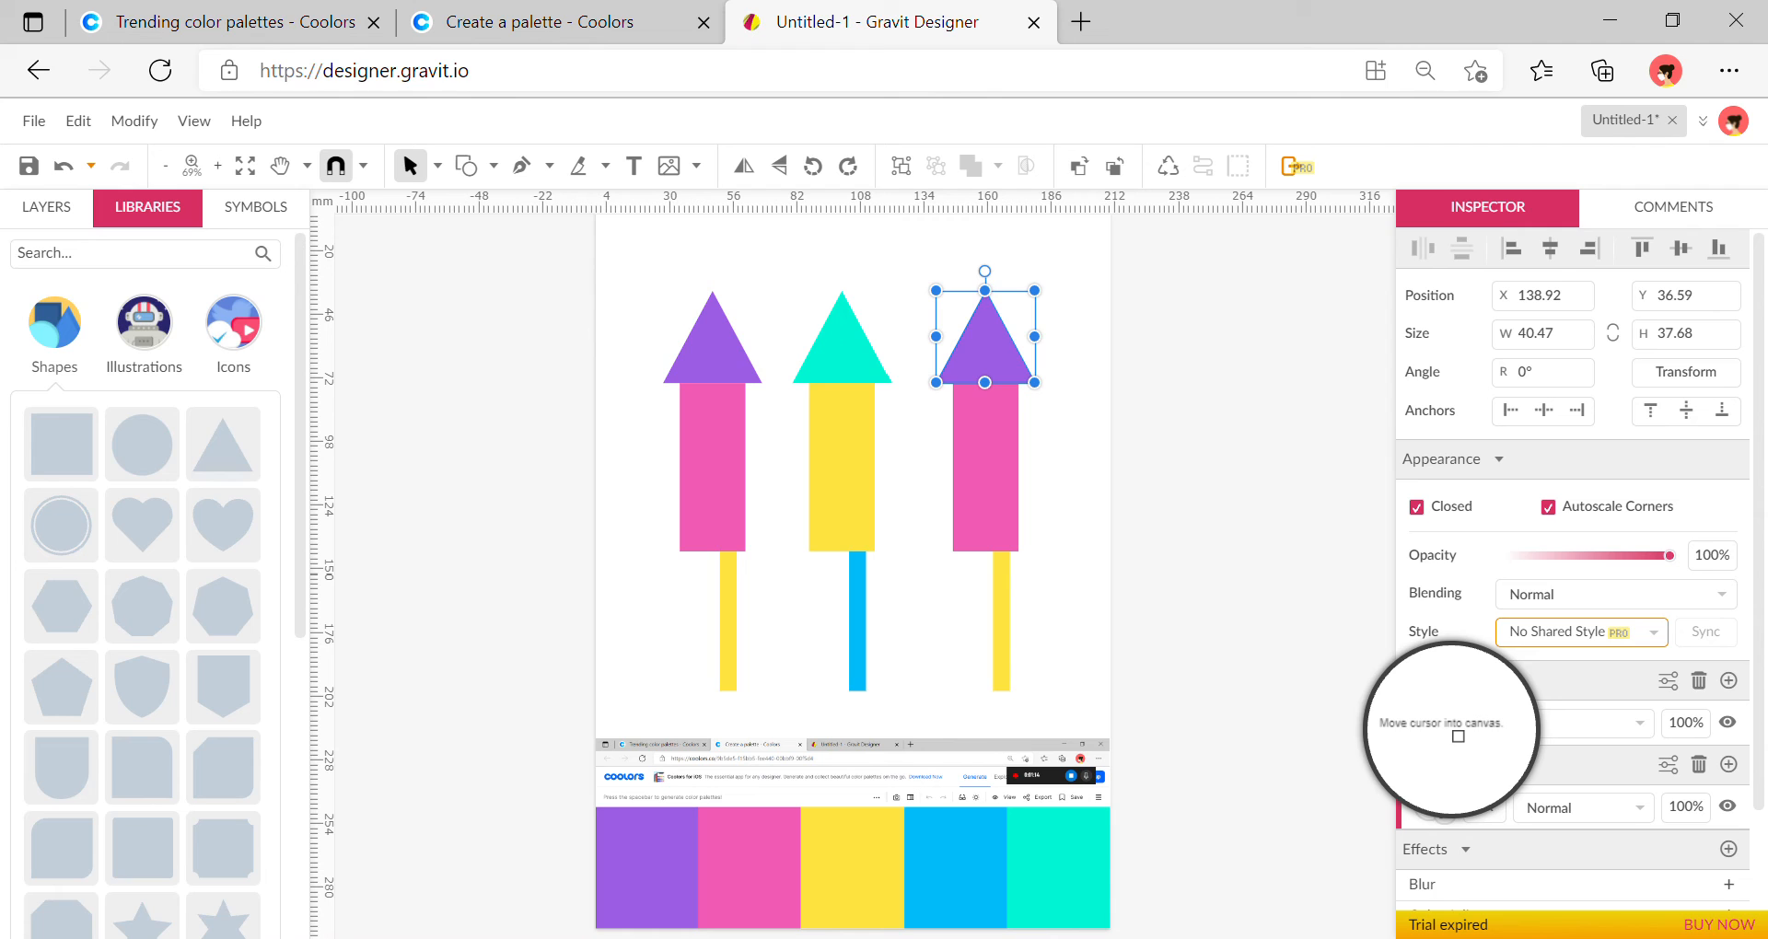
pyautogui.click(862, 851)
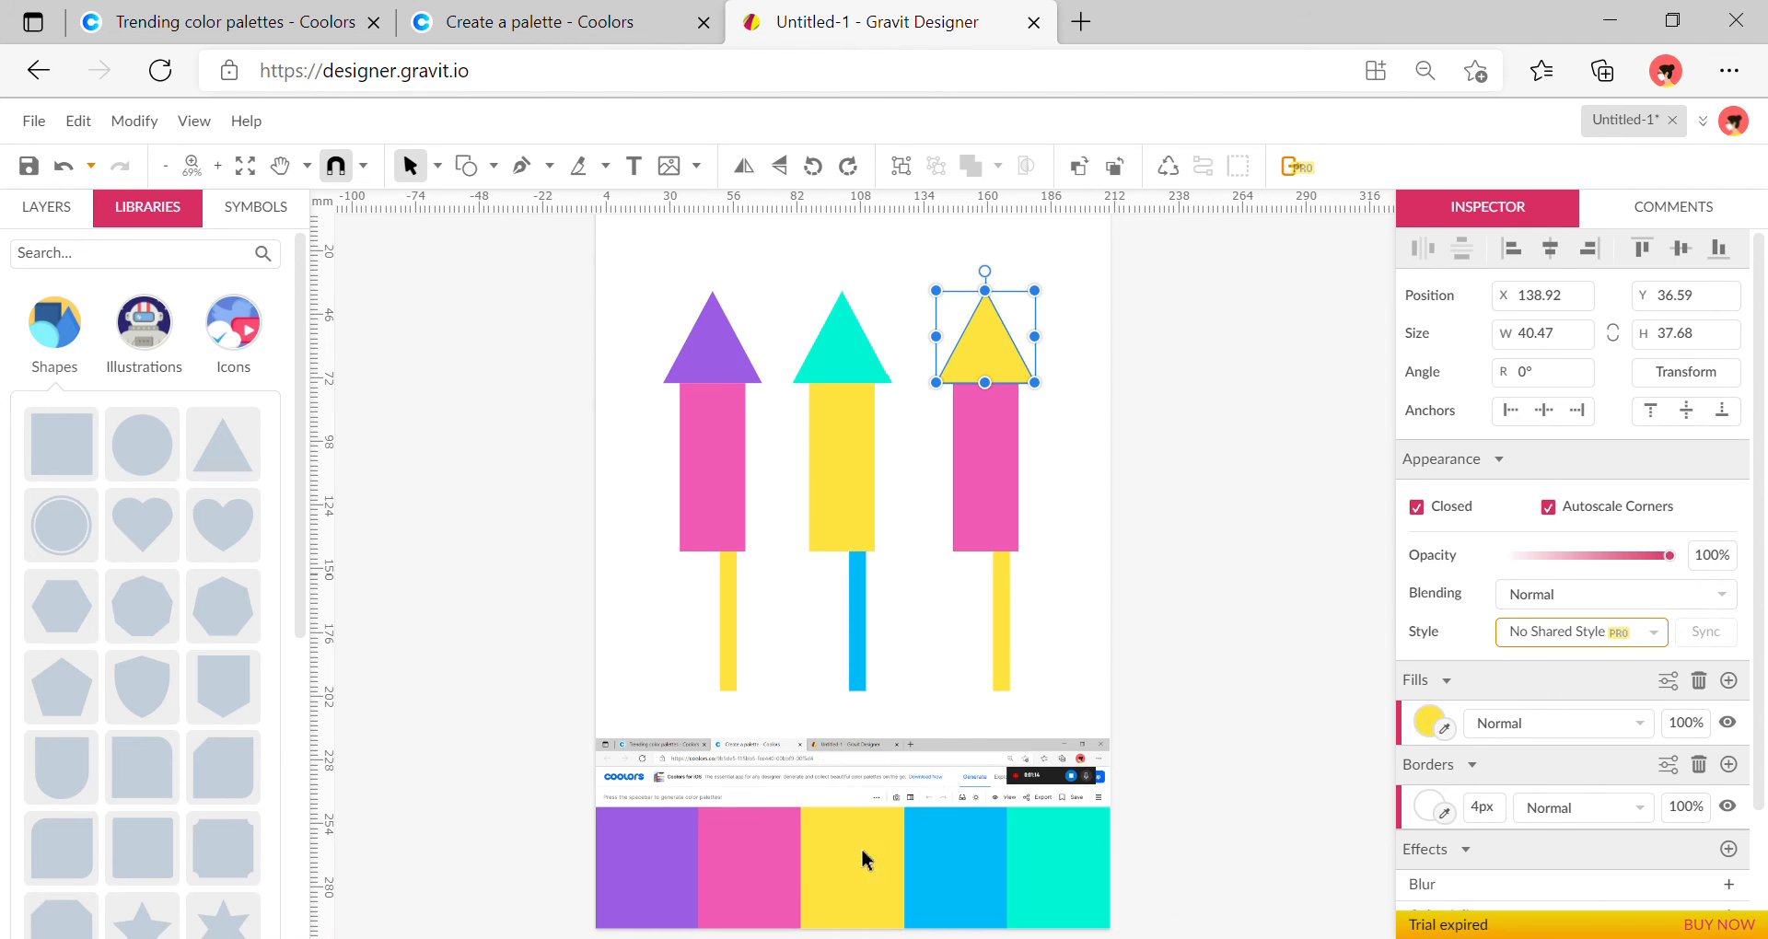
pyautogui.click(989, 513)
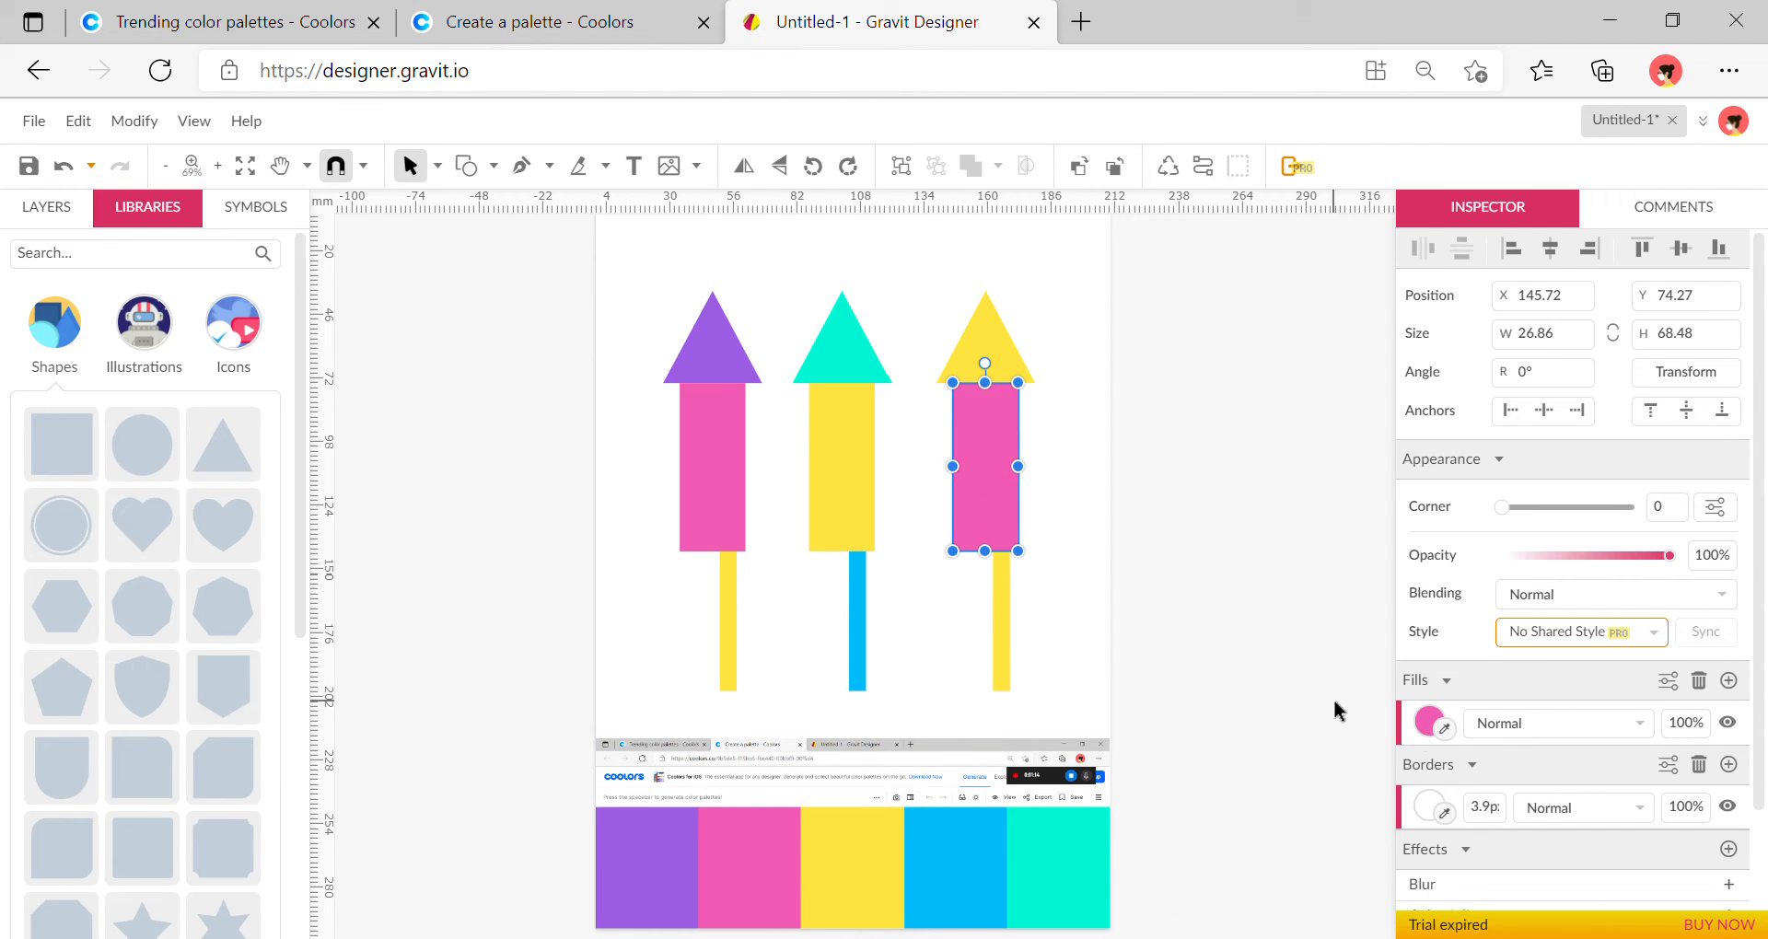
pyautogui.click(1443, 732)
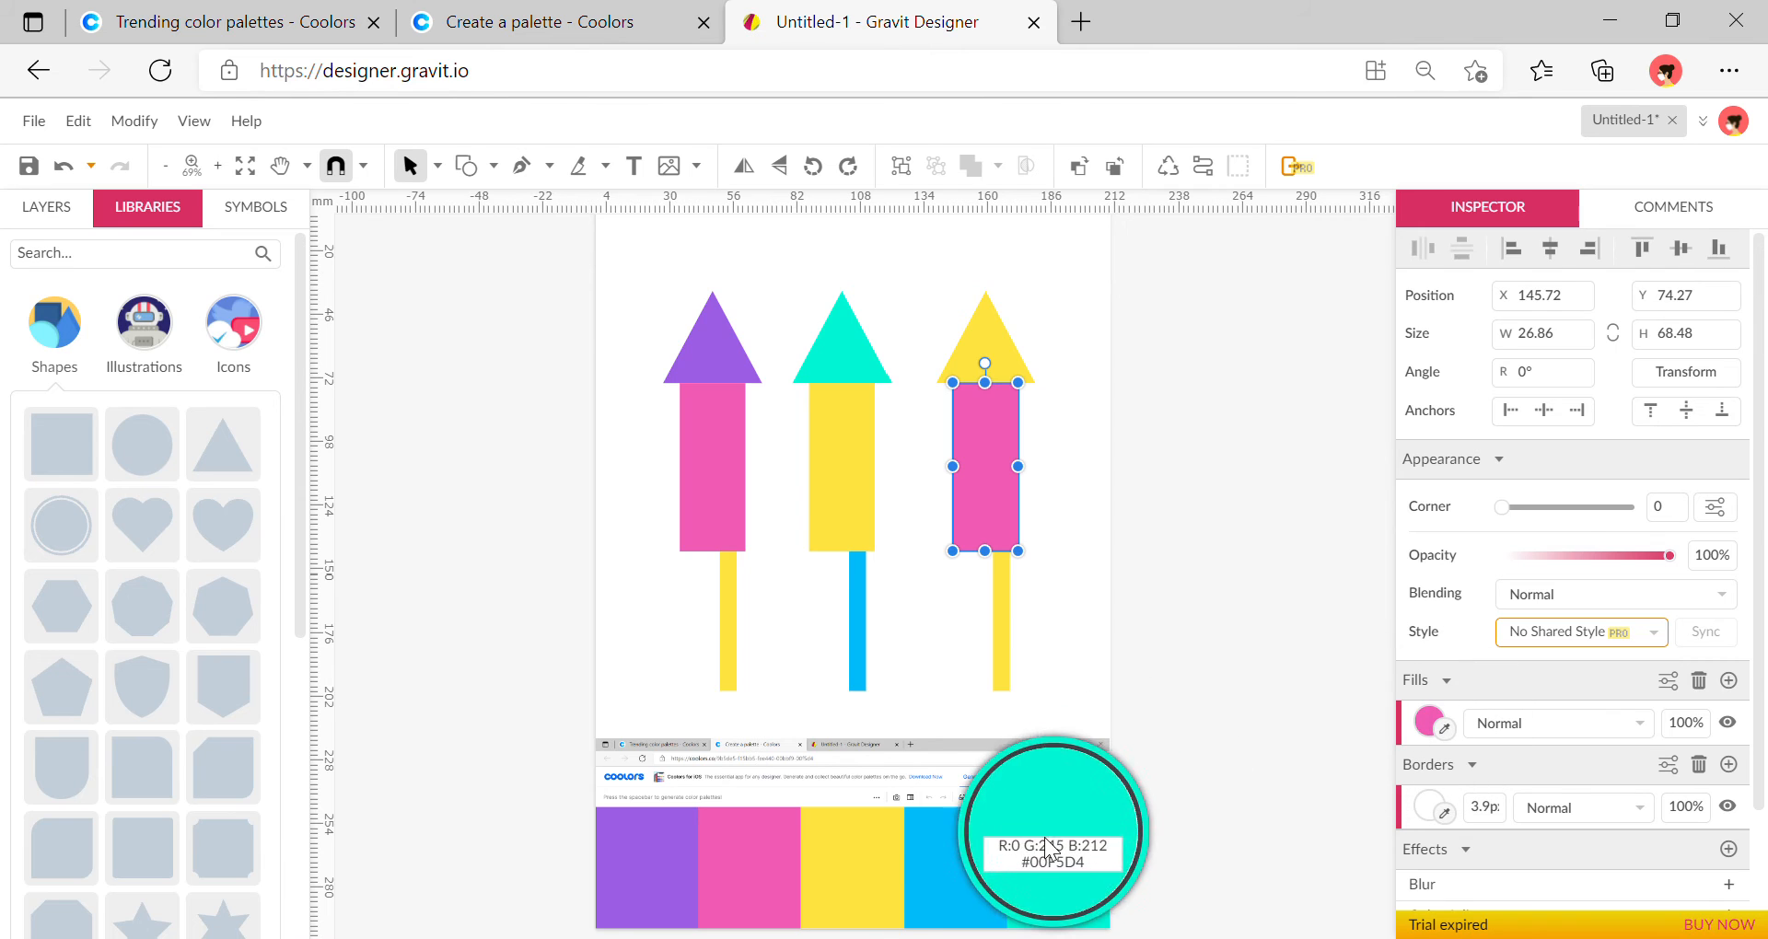
pyautogui.click(976, 866)
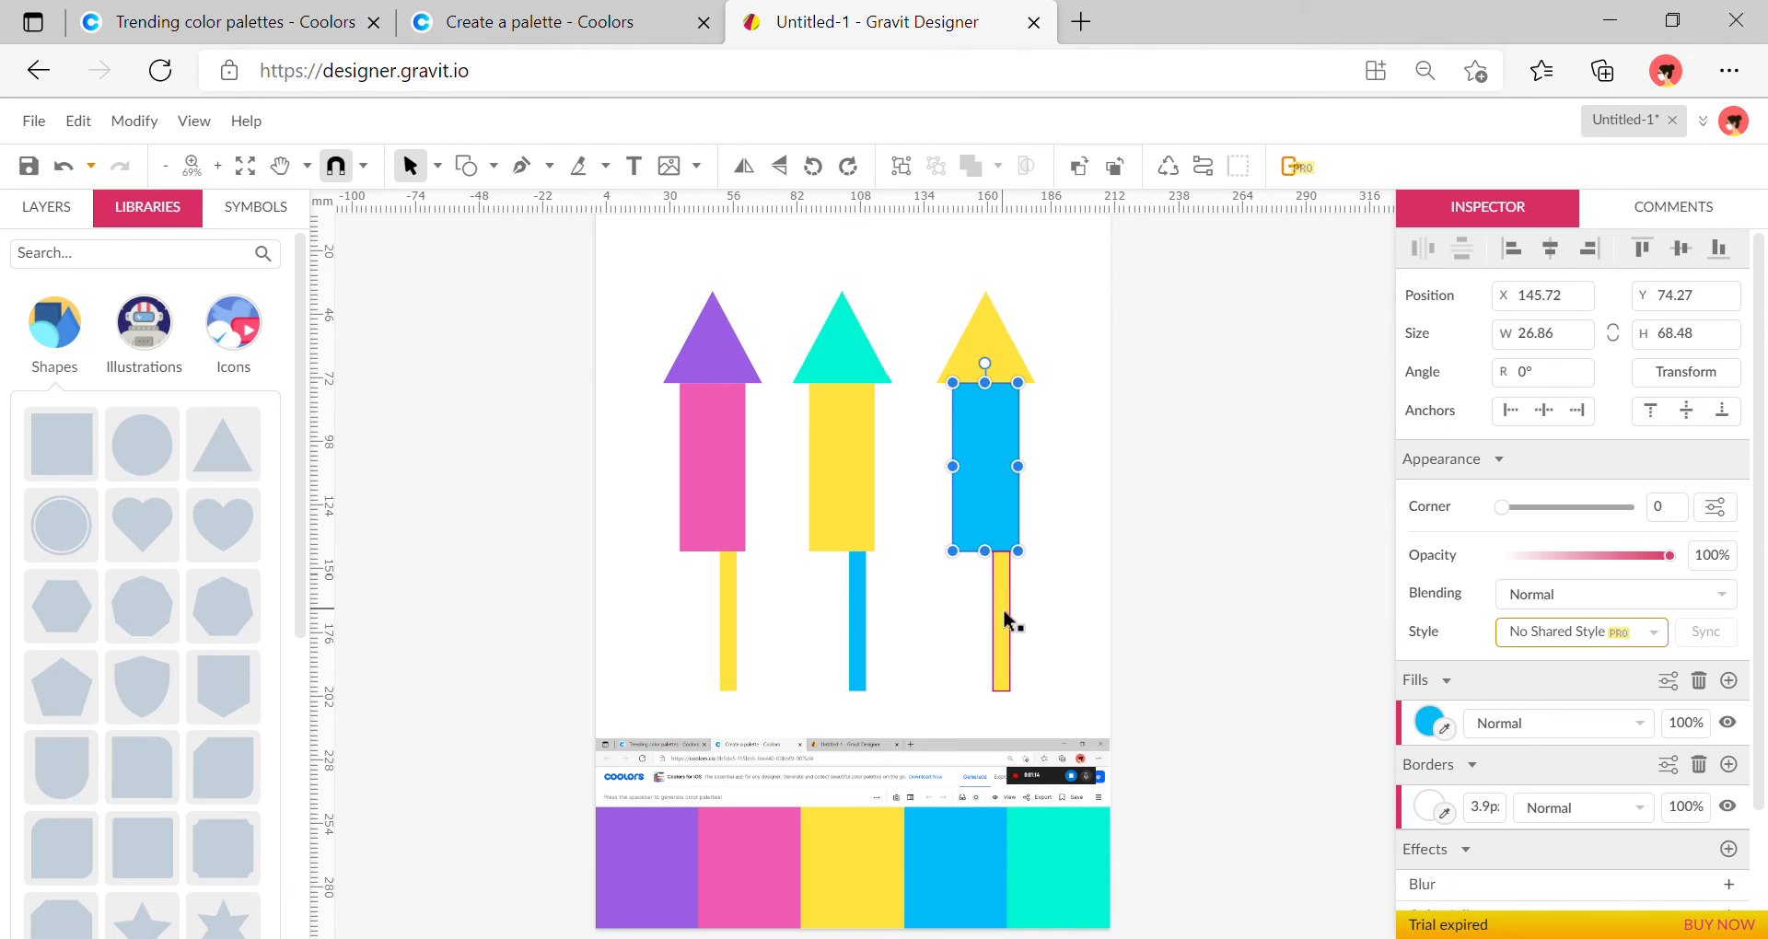
# Fill the right rocket's stick with purple sampled from the palette image and deselect it
pyautogui.click(1004, 620)
pyautogui.click(1446, 730)
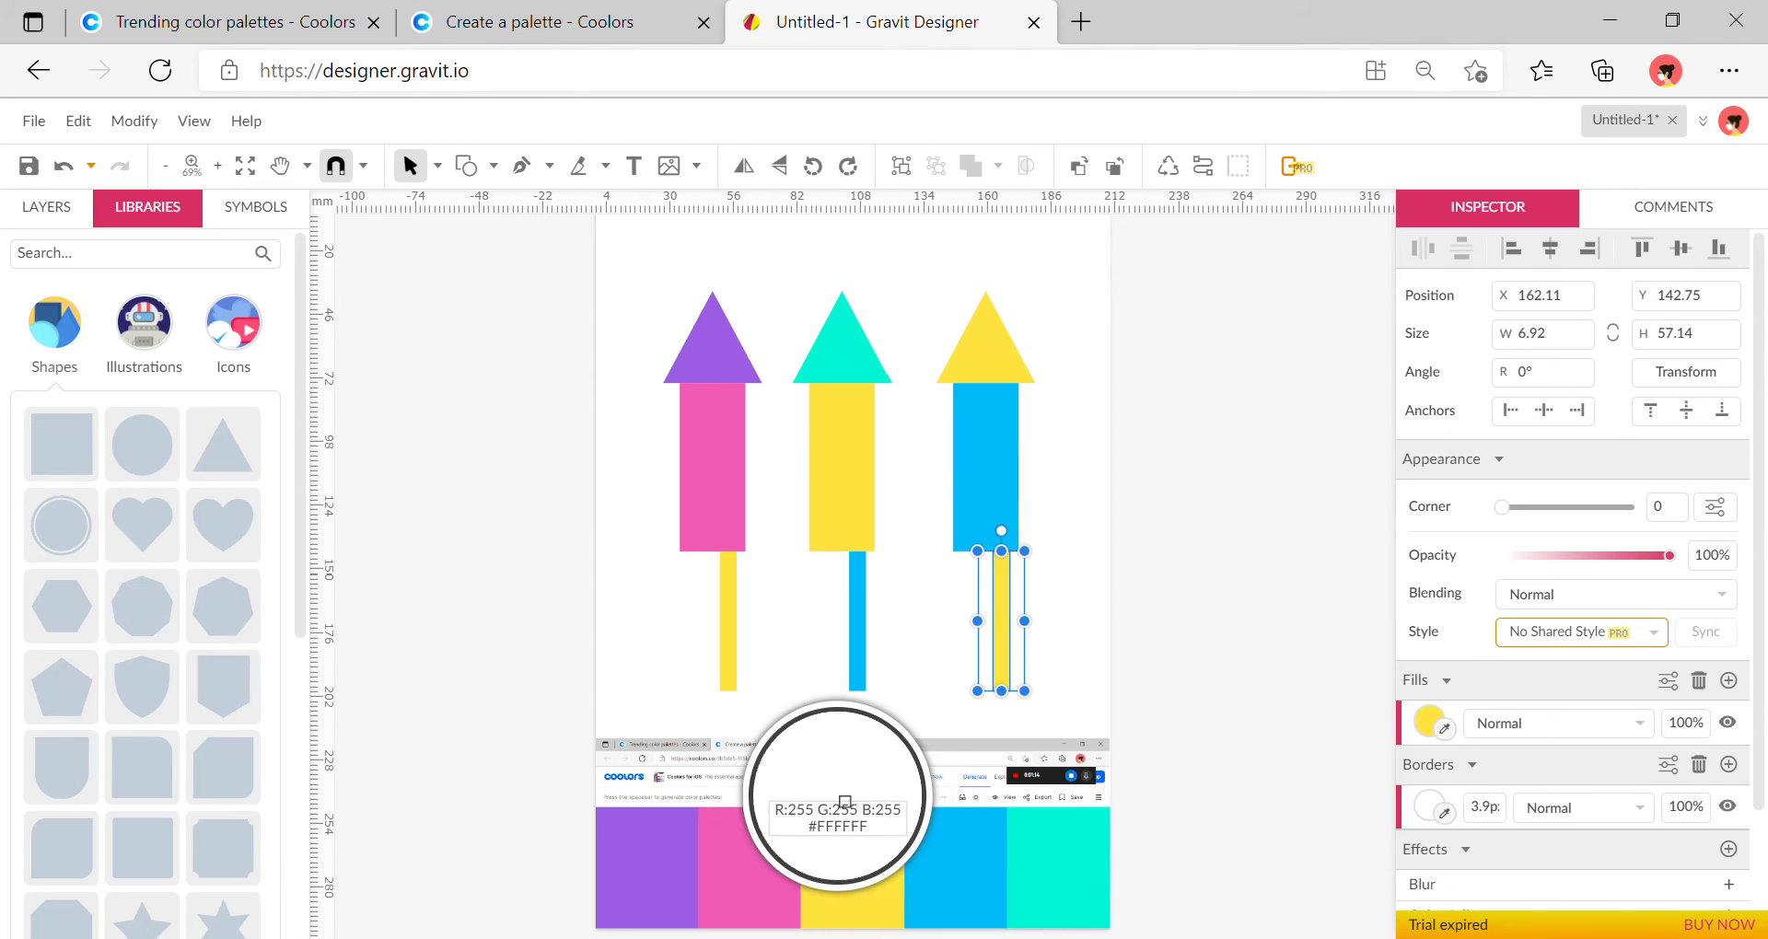
pyautogui.click(680, 858)
pyautogui.click(1283, 620)
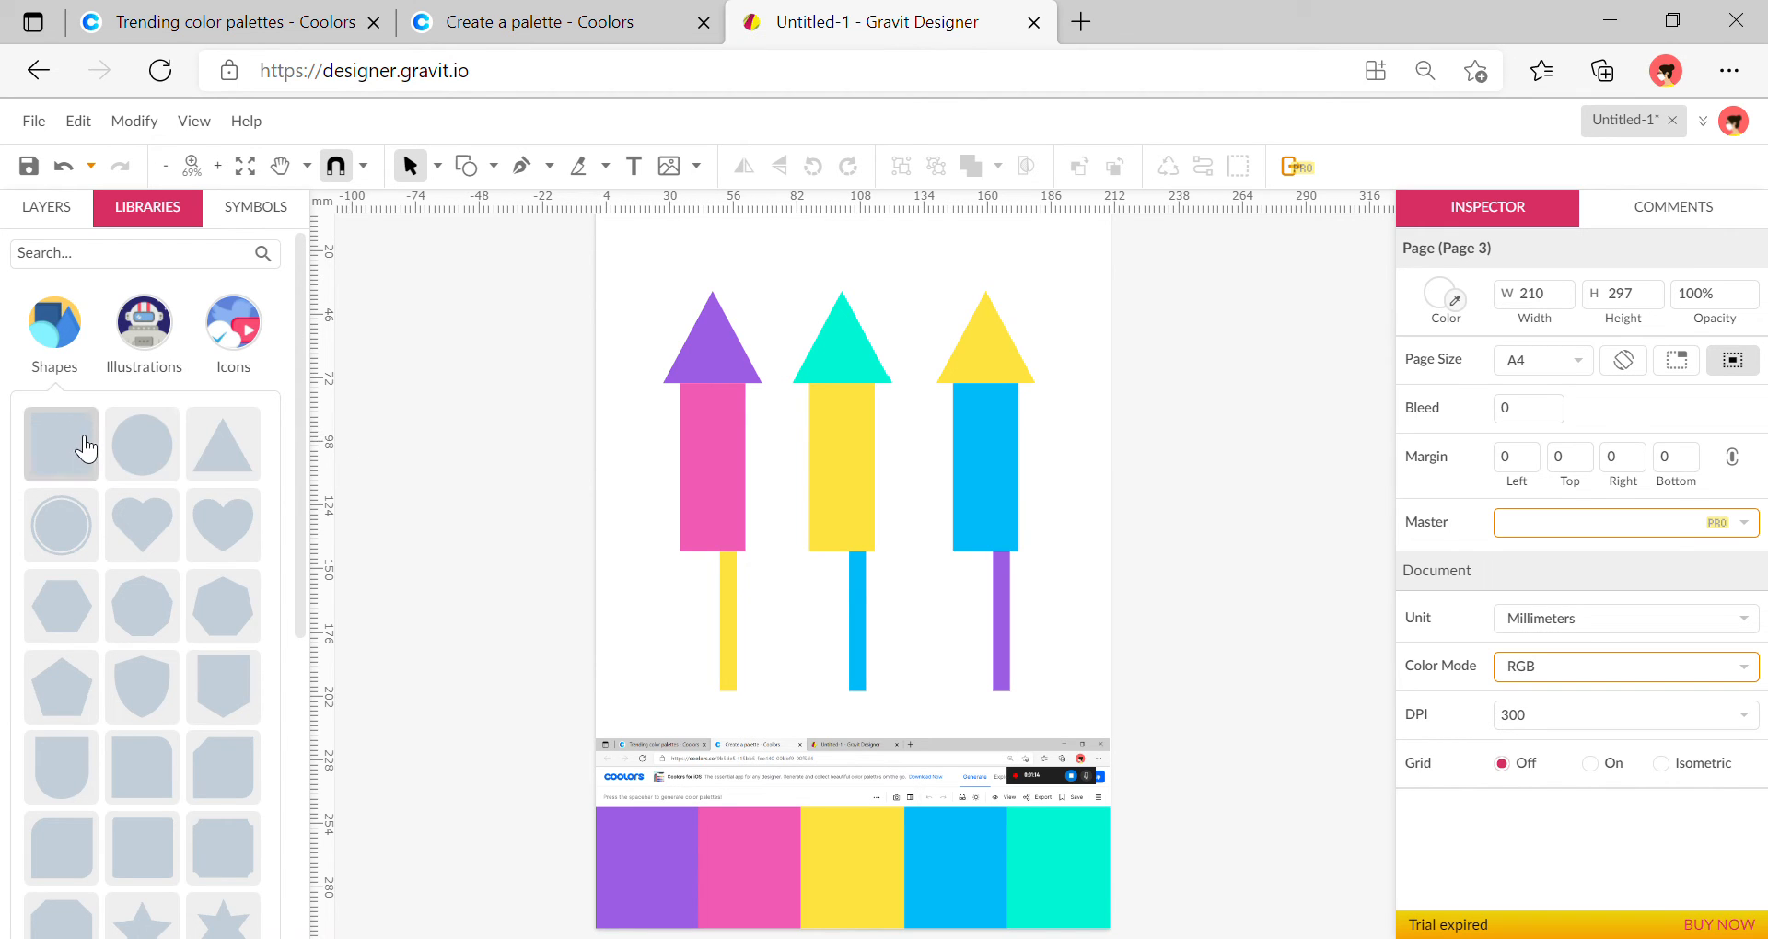
# Add a library square, reshape it into a strip about 68 × 8 mm across the left rocket's upper body, and fill it with palette turquoise
pyautogui.moveTo(81, 445); pyautogui.dragTo(718, 488)
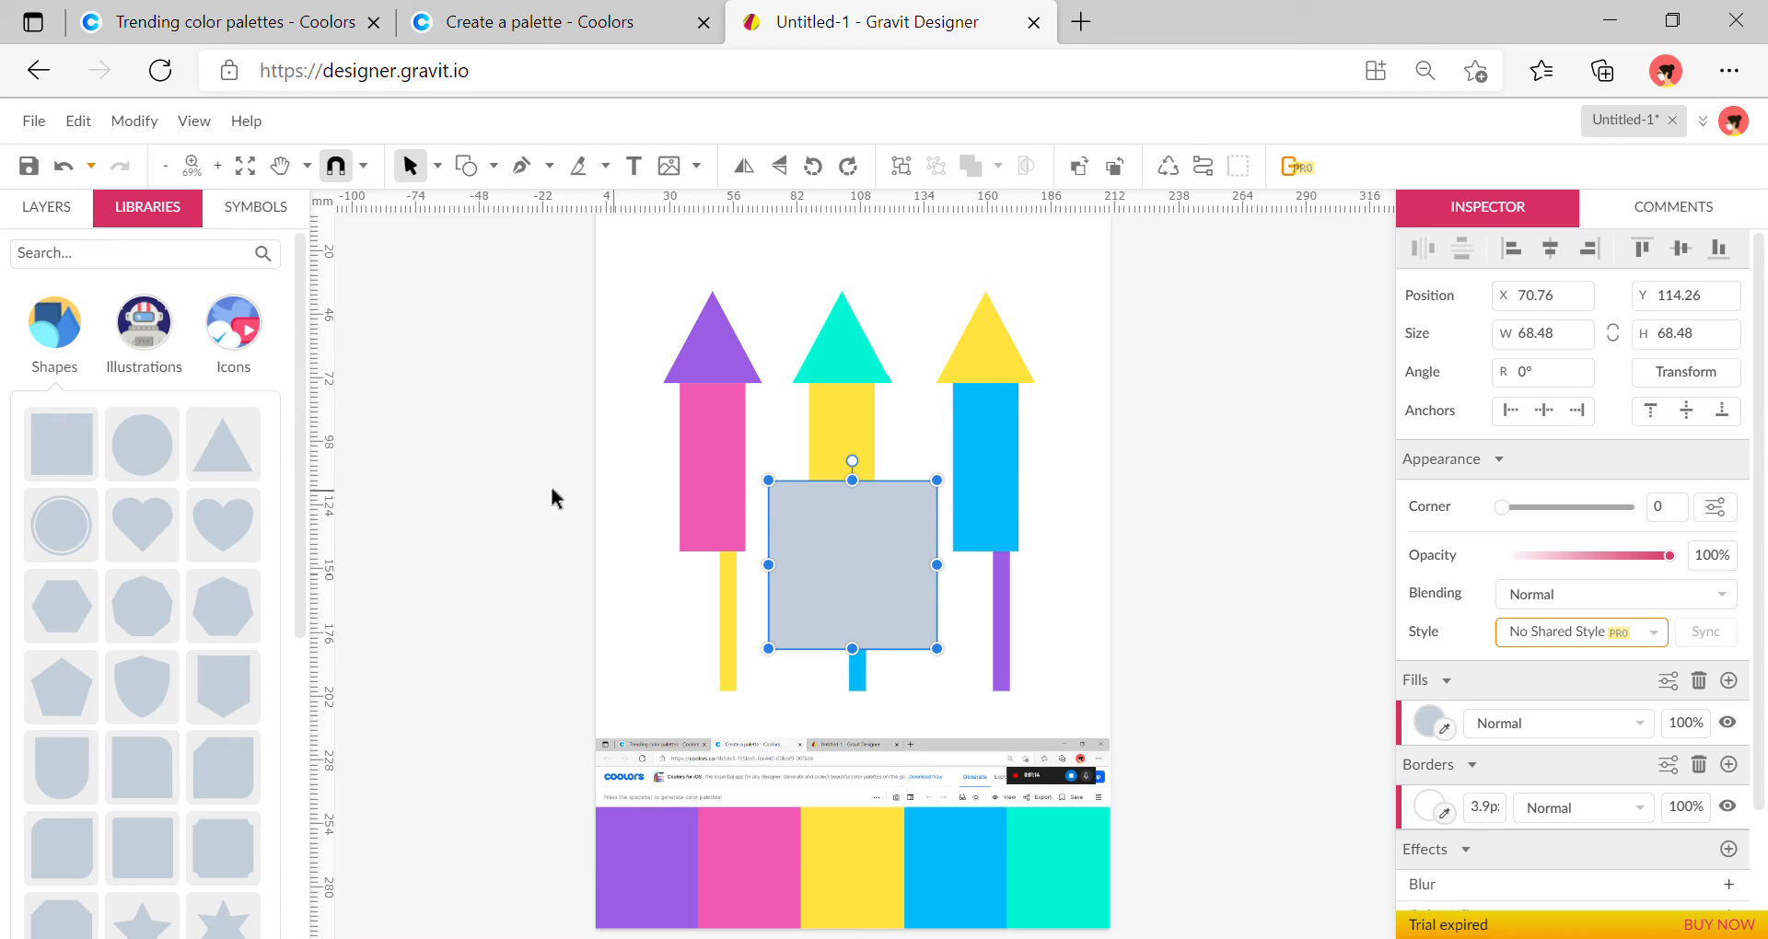
pyautogui.moveTo(853, 489); pyautogui.dragTo(770, 415)
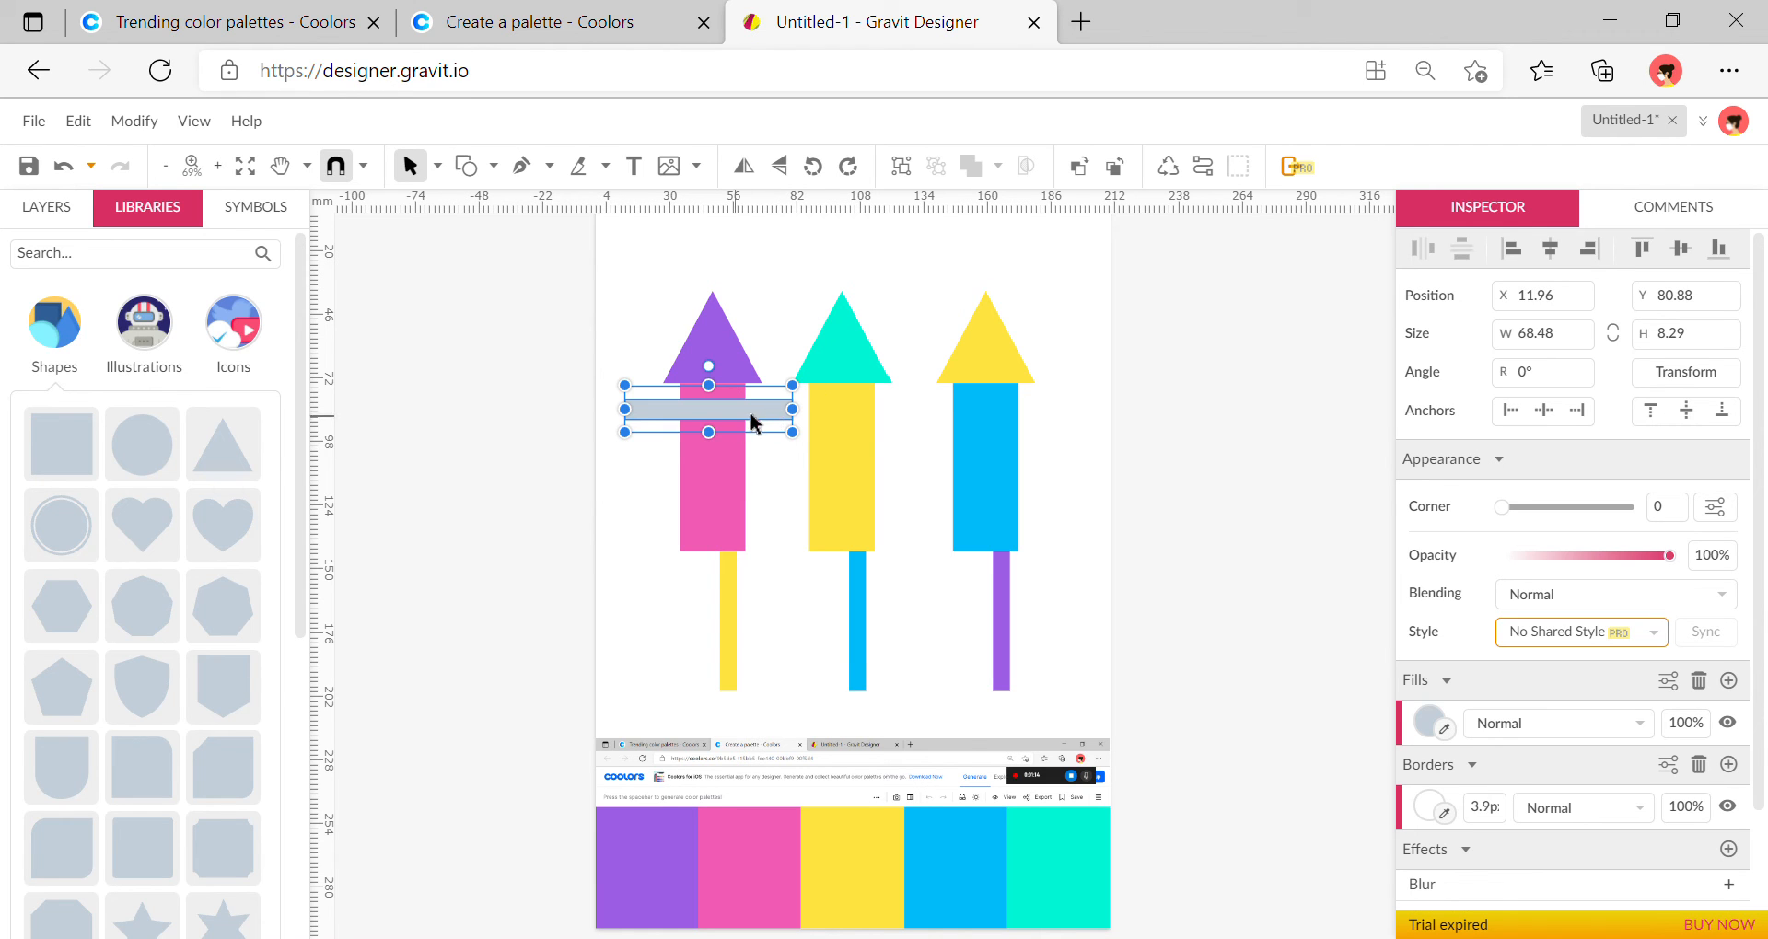
pyautogui.click(1444, 729)
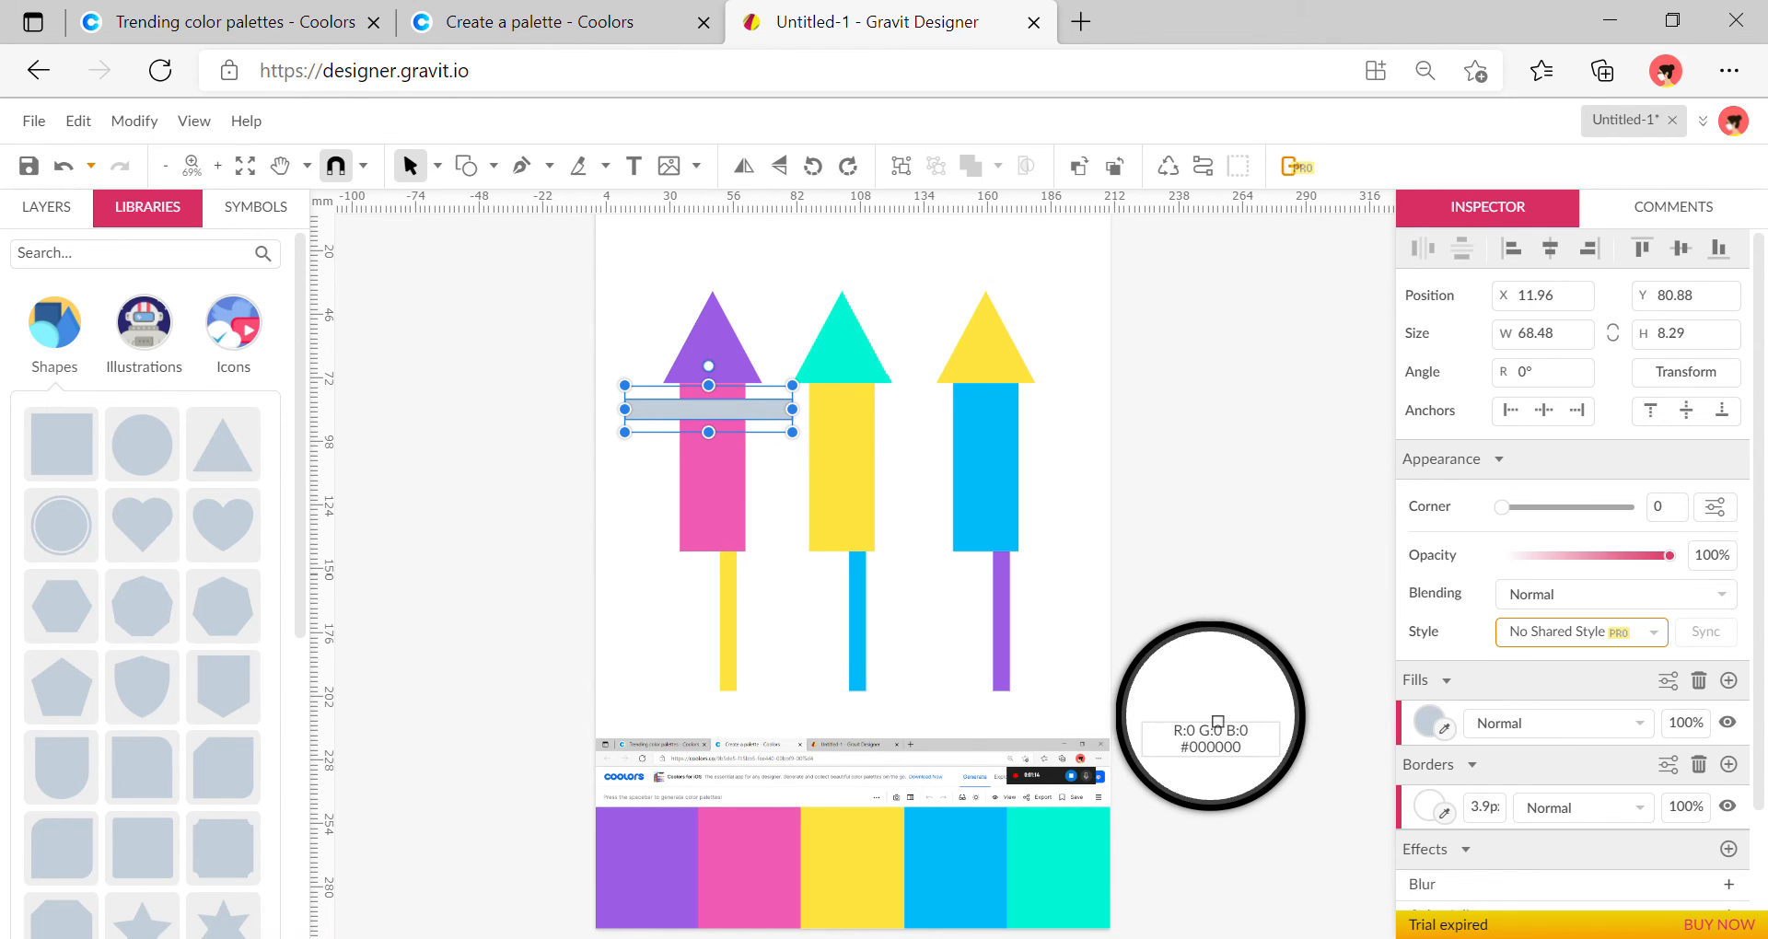
pyautogui.click(1038, 853)
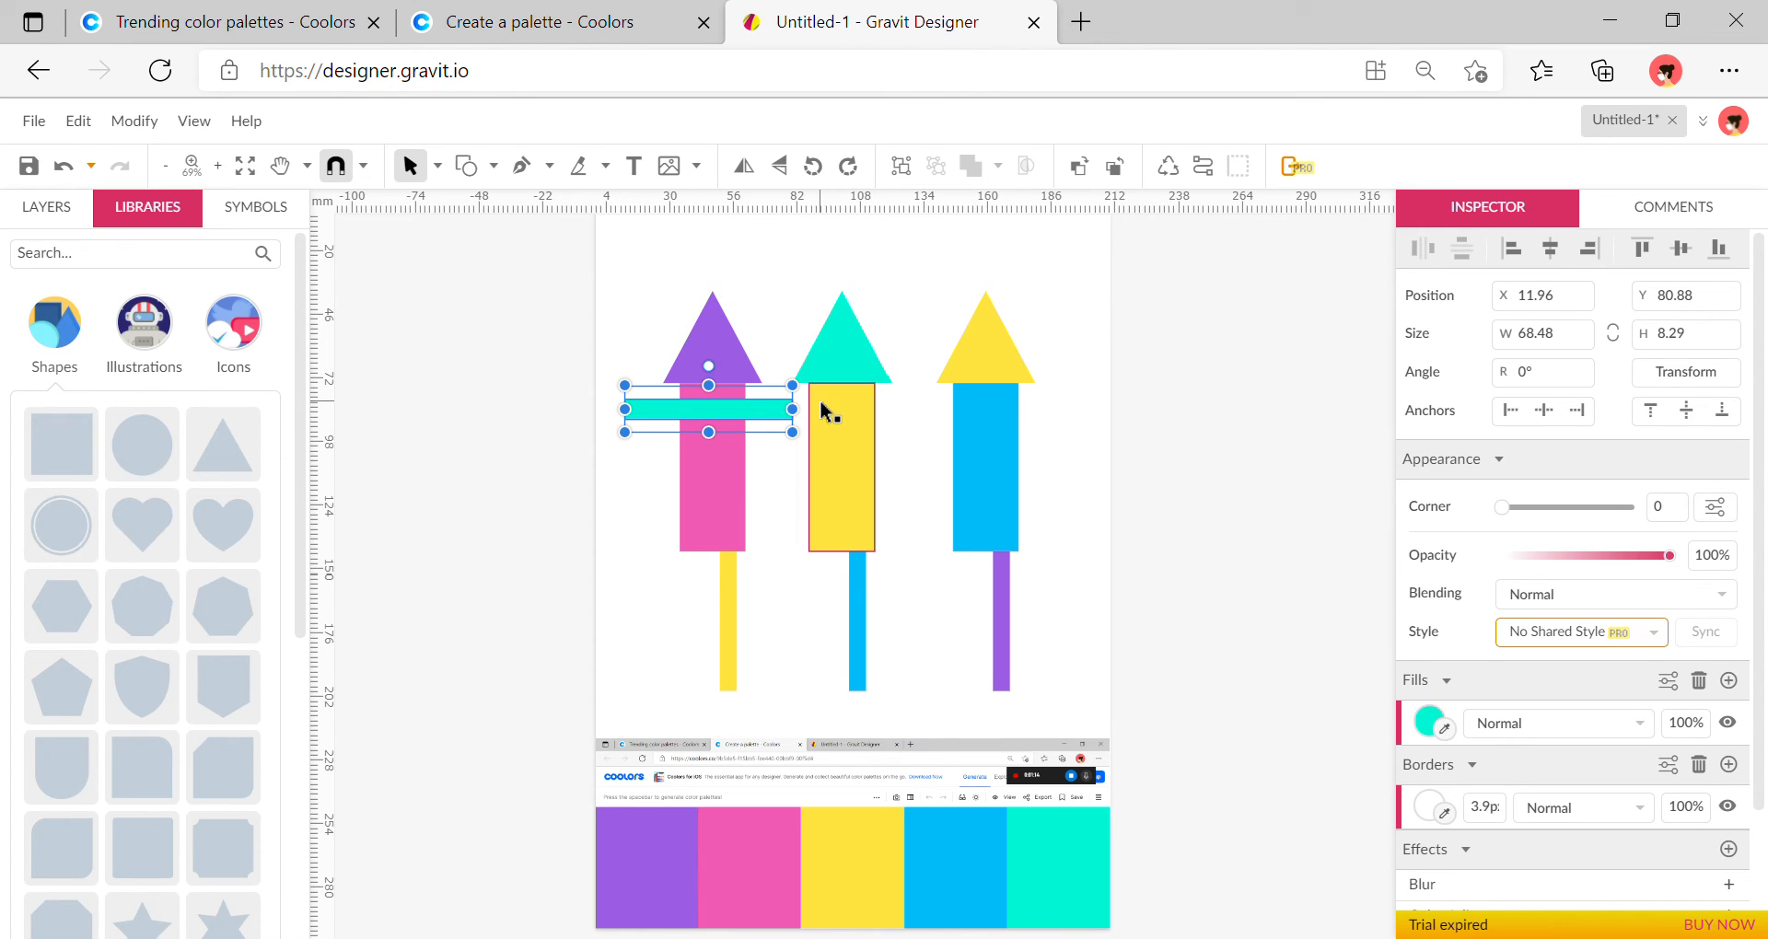
# Duplicate the turquoise strip twice at even spacing below, and shift all three strips down to centre them vertically on the left rocket's body
pyautogui.moveTo(766, 412); pyautogui.dragTo(763, 489)
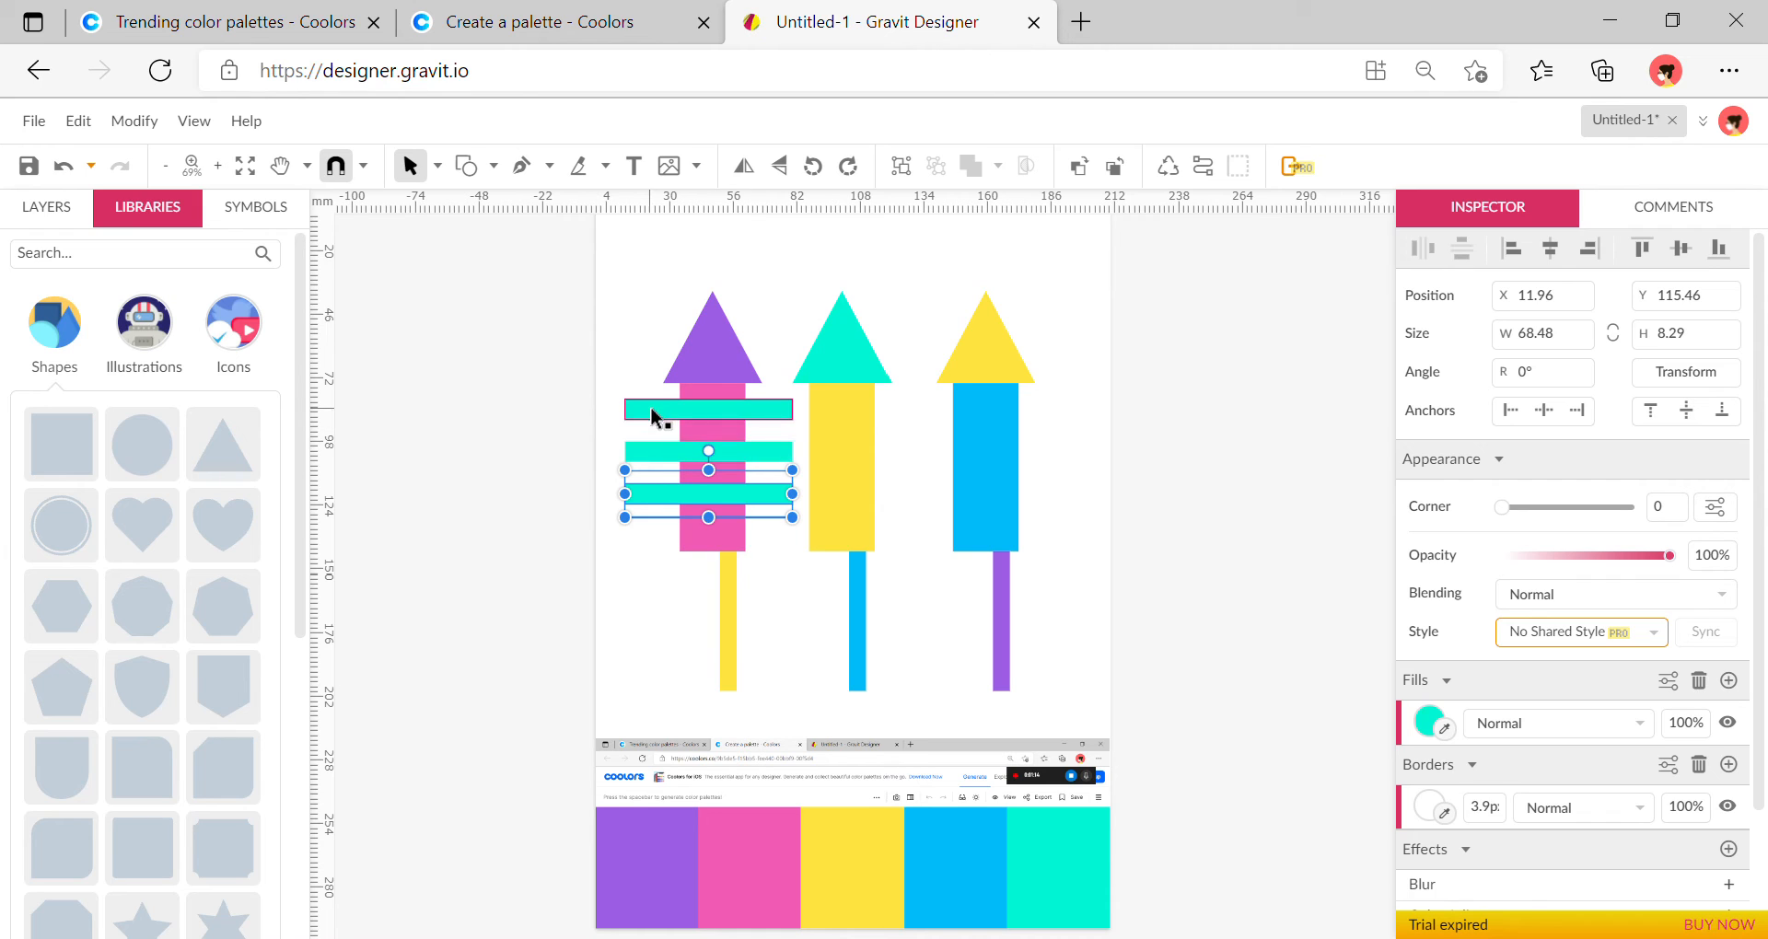
pyautogui.moveTo(600, 380); pyautogui.dragTo(656, 510)
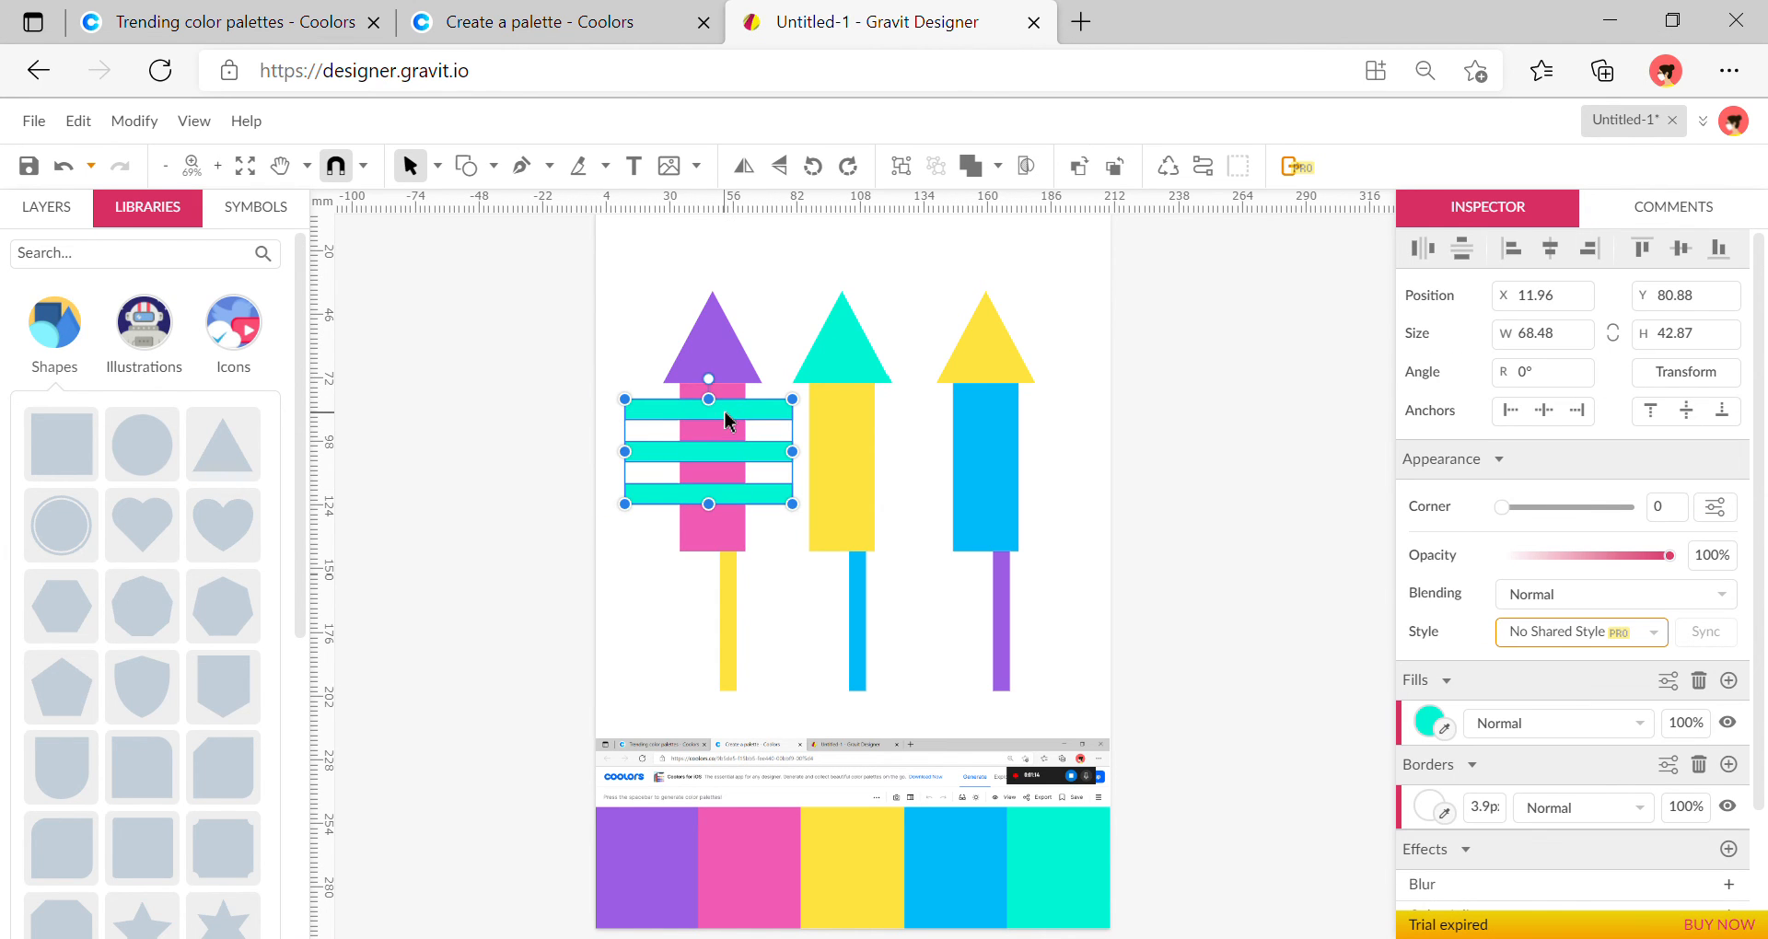
pyautogui.moveTo(728, 422); pyautogui.dragTo(682, 427)
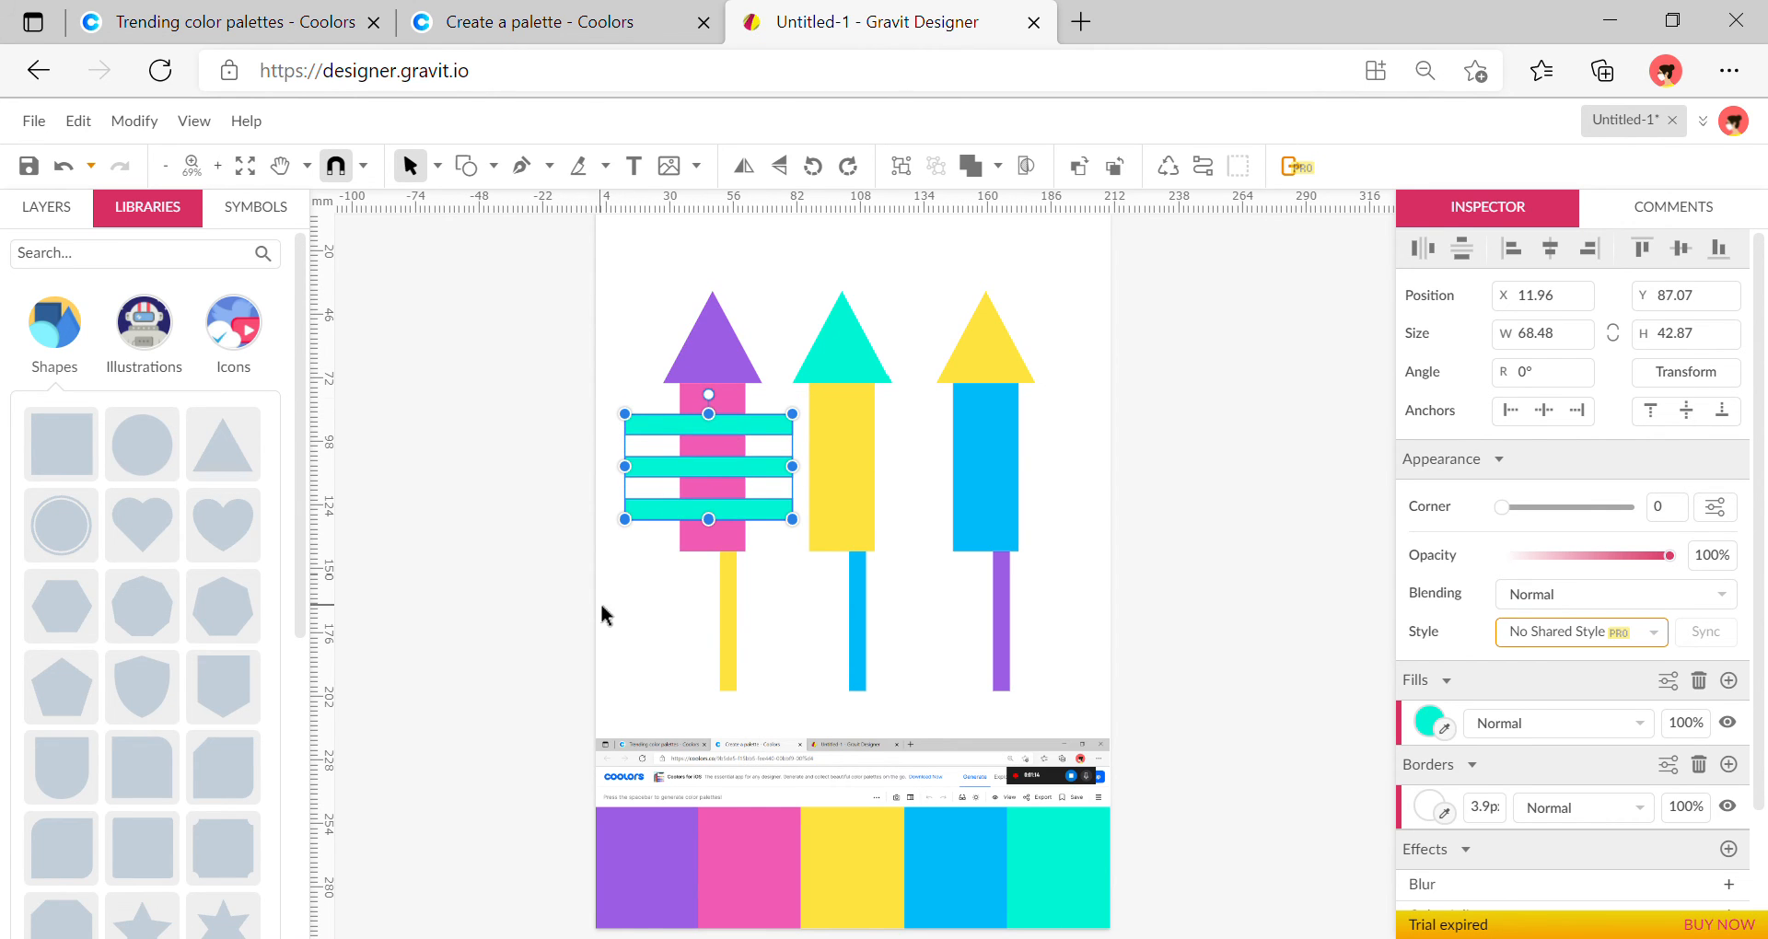
# Clip the three turquoise strips inside the left rocket's pink body
pyautogui.moveTo(600, 554); pyautogui.dragTo(704, 405)
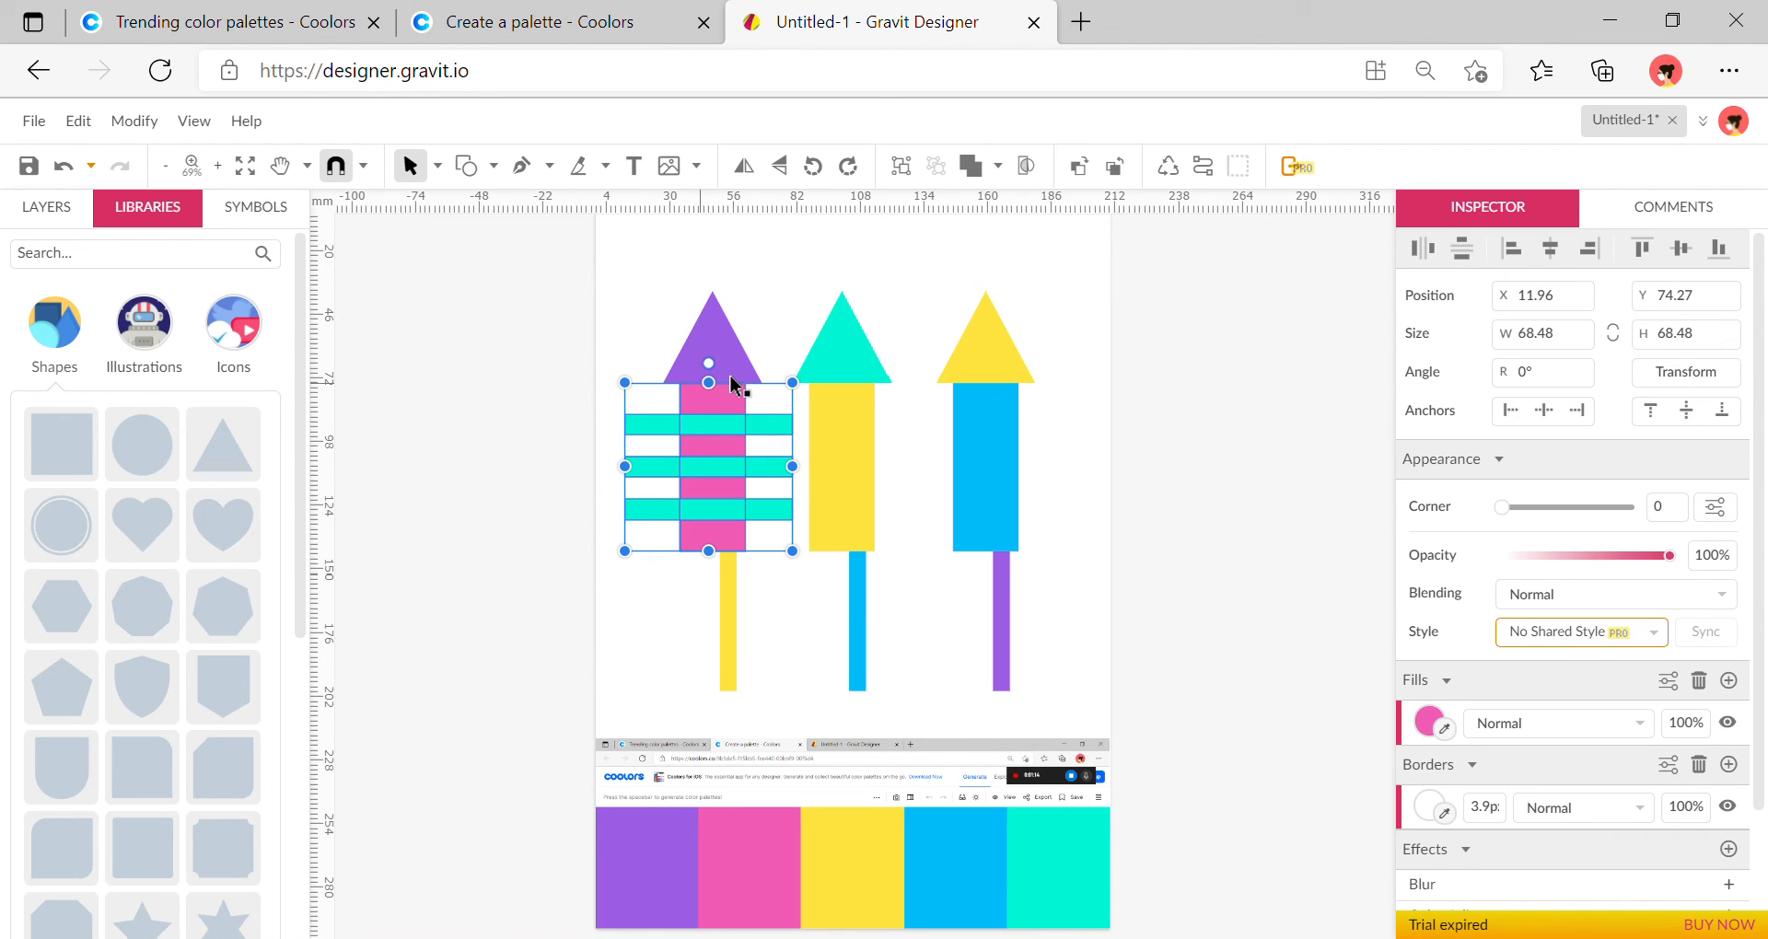
pyautogui.click(1024, 173)
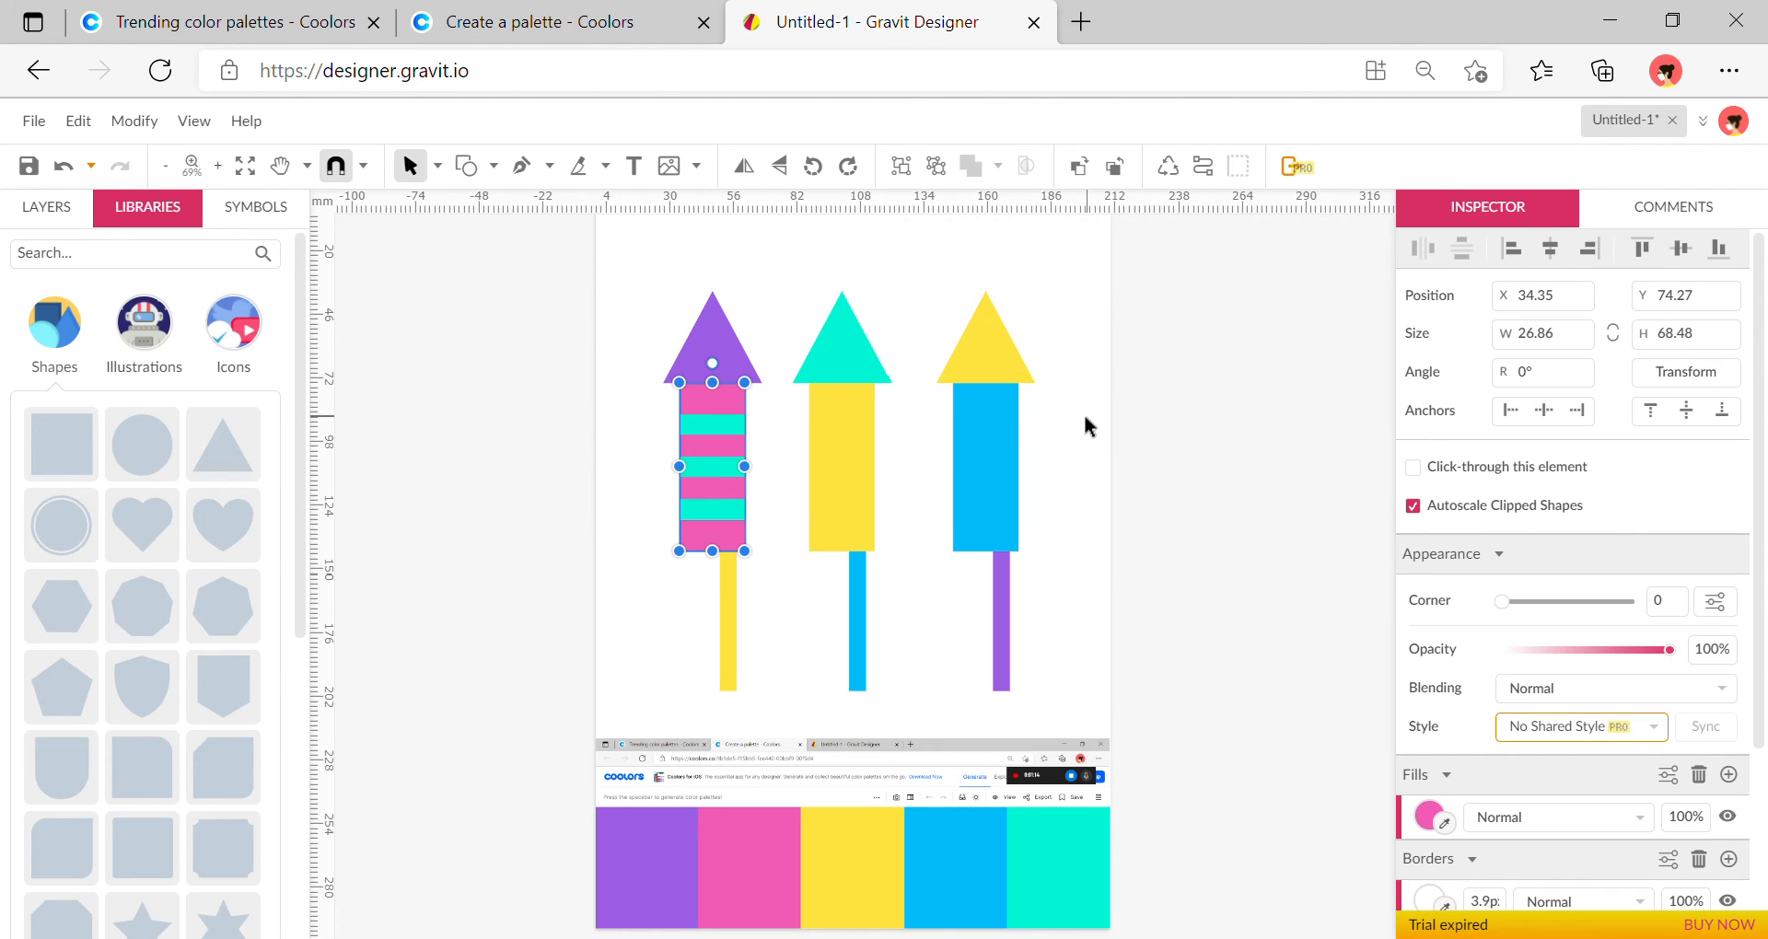
# Add a library square, reshape it into a strip about 68 × 7 mm across the middle rocket's upper body, and fill it with palette pink
pyautogui.click(632, 547)
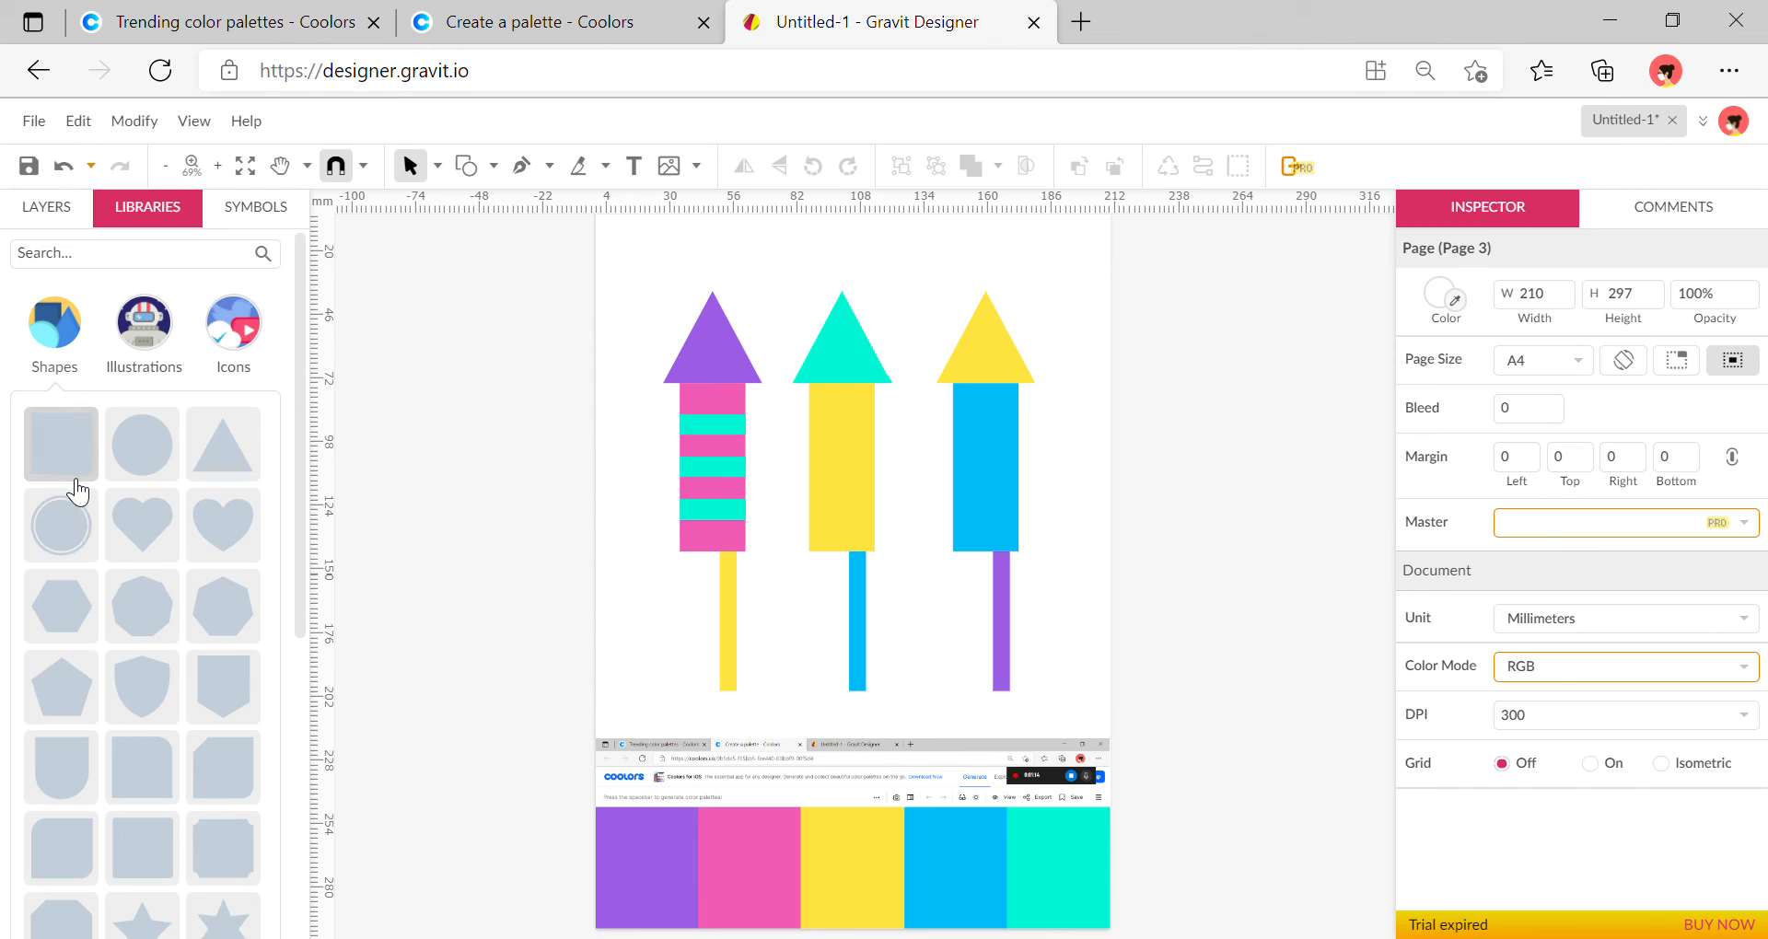
pyautogui.click(60, 451)
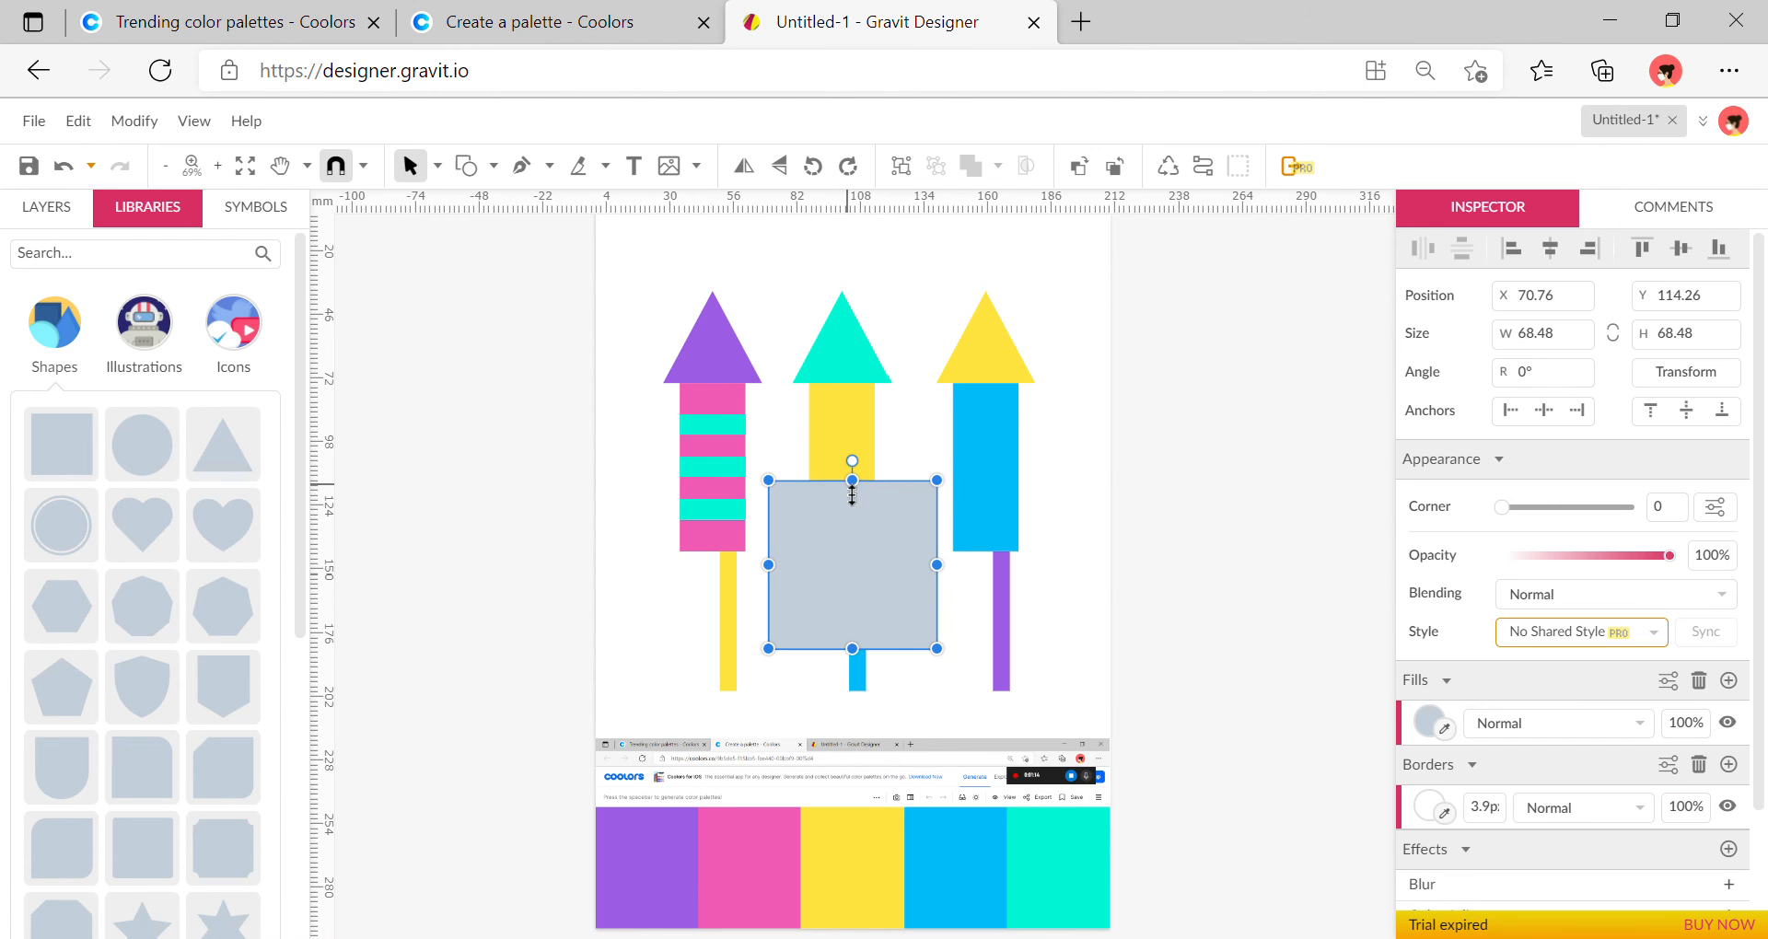
pyautogui.moveTo(852, 493); pyautogui.dragTo(852, 631)
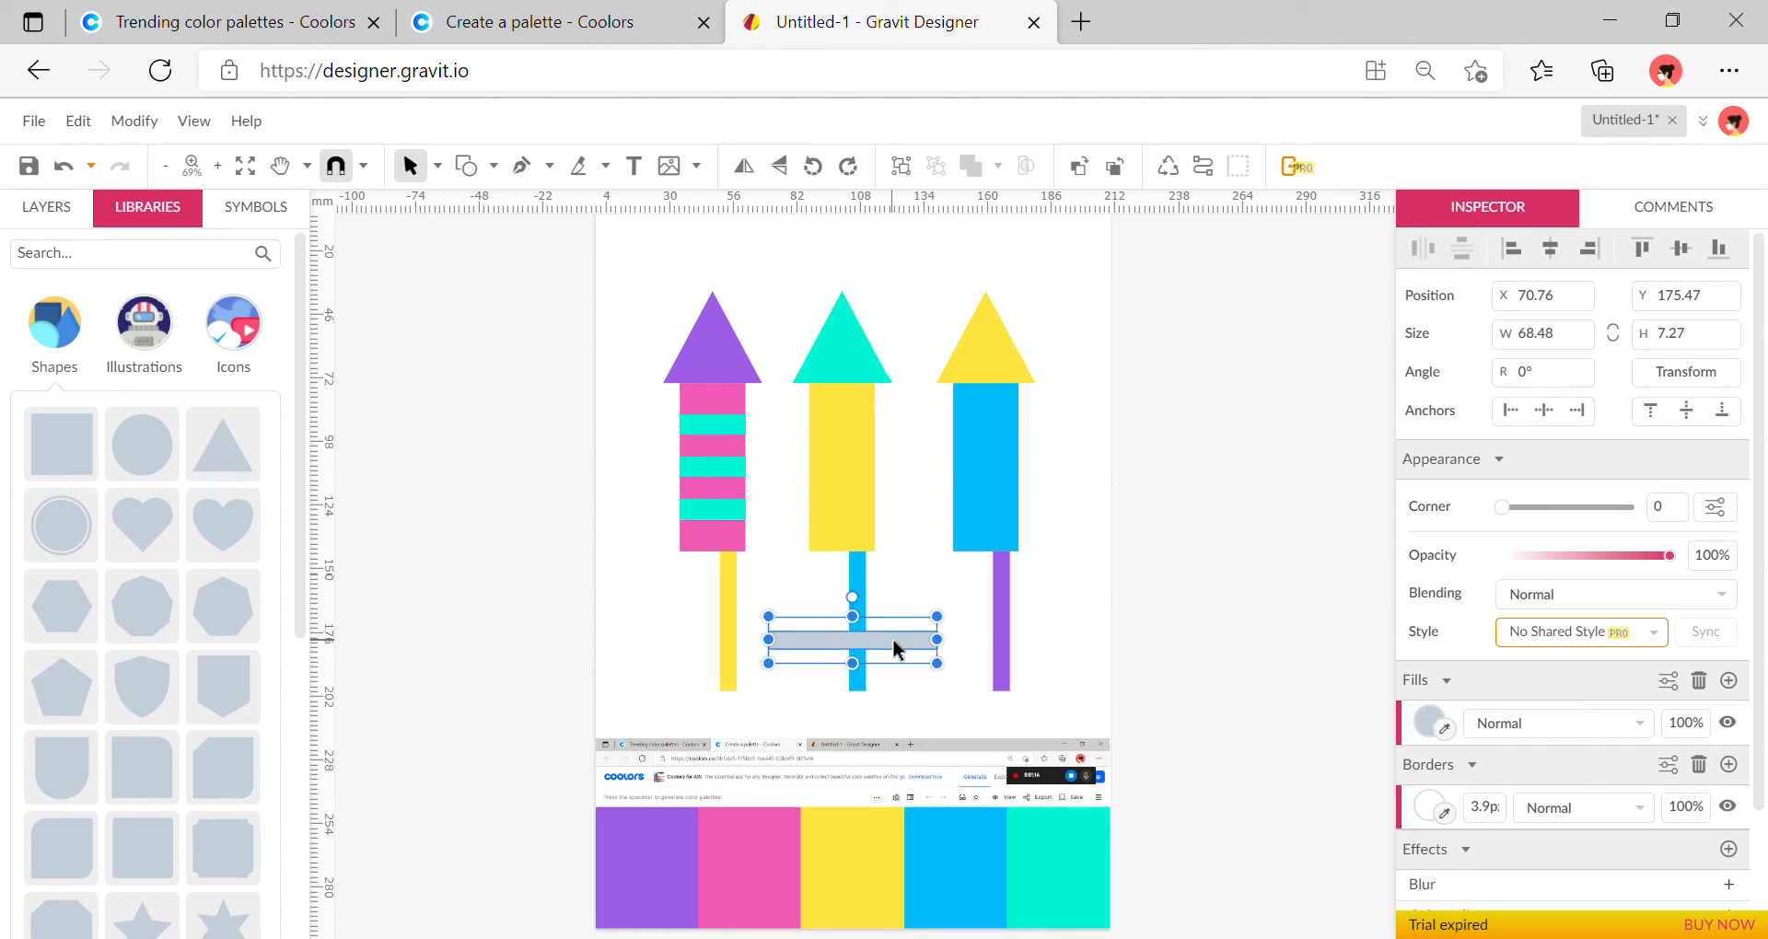
pyautogui.moveTo(884, 472); pyautogui.dragTo(884, 409)
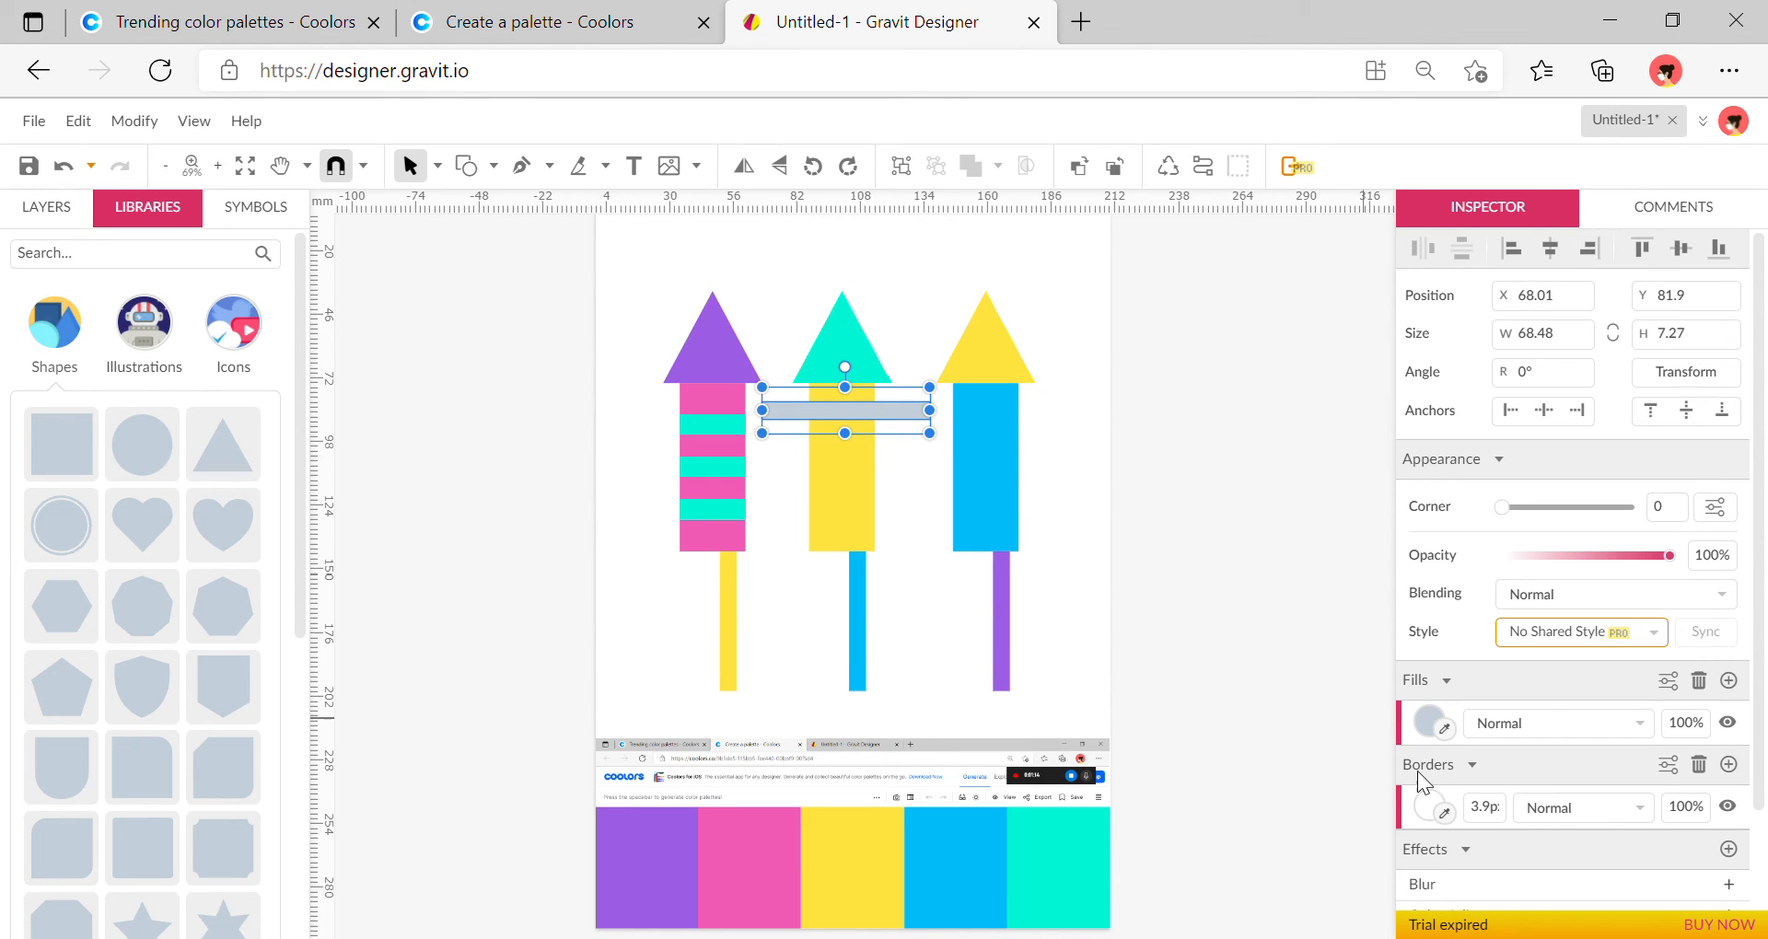
pyautogui.click(1446, 733)
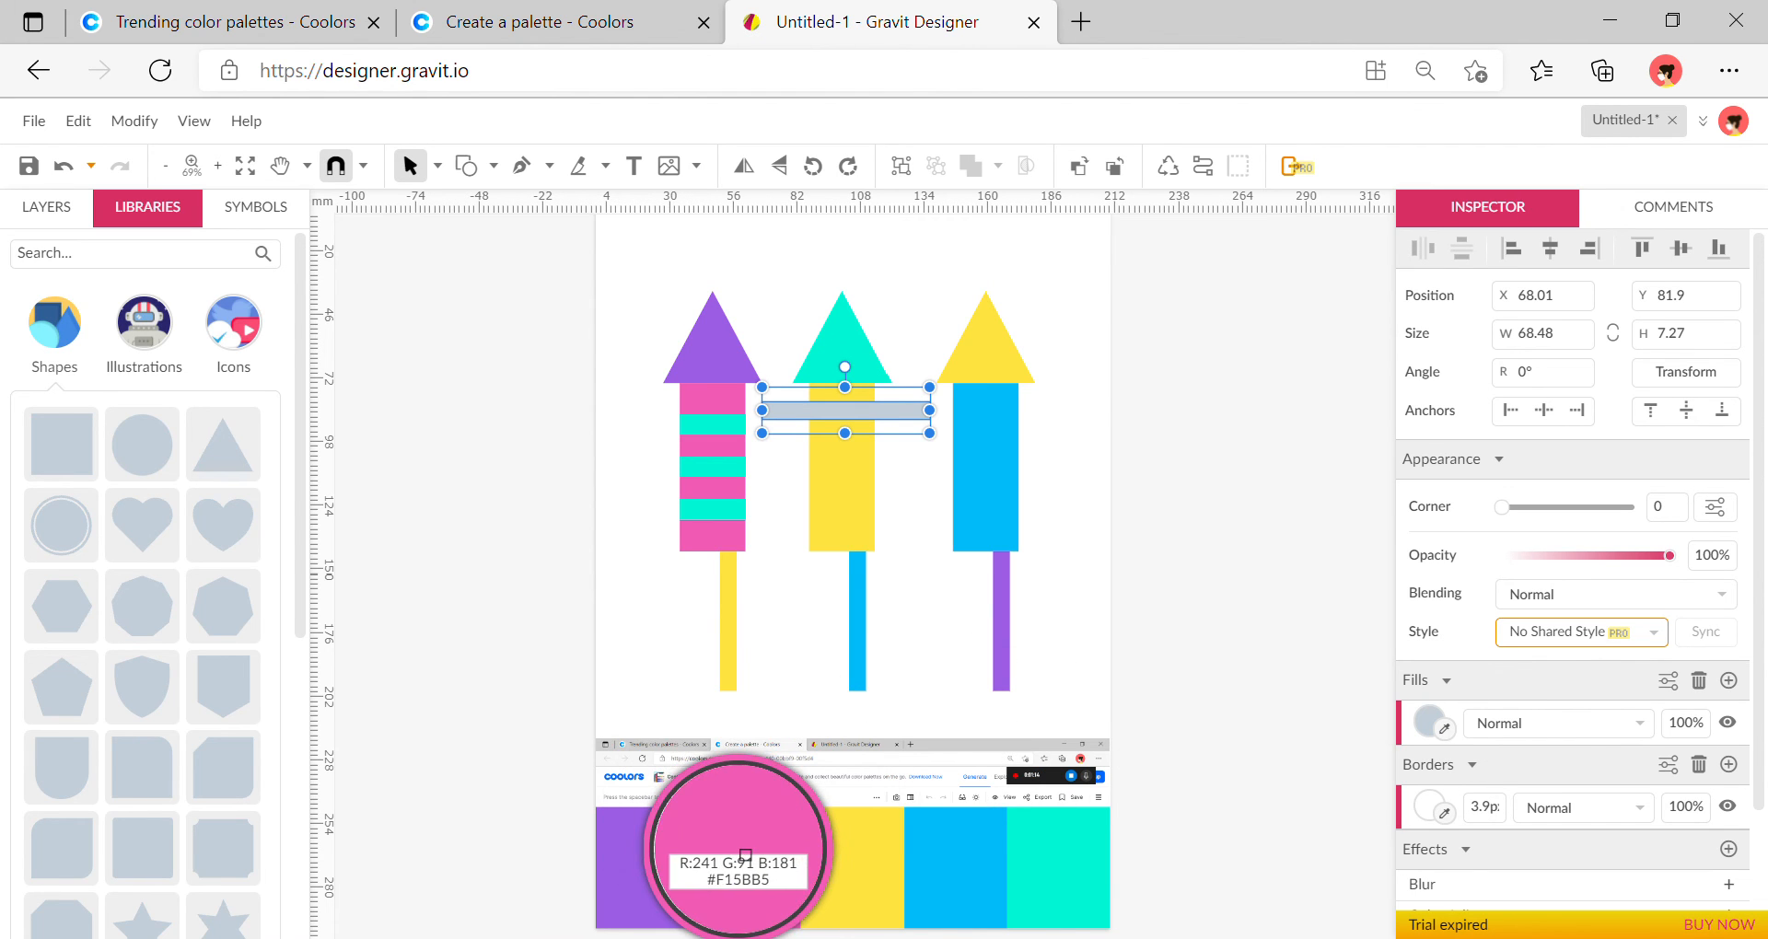
pyautogui.click(713, 818)
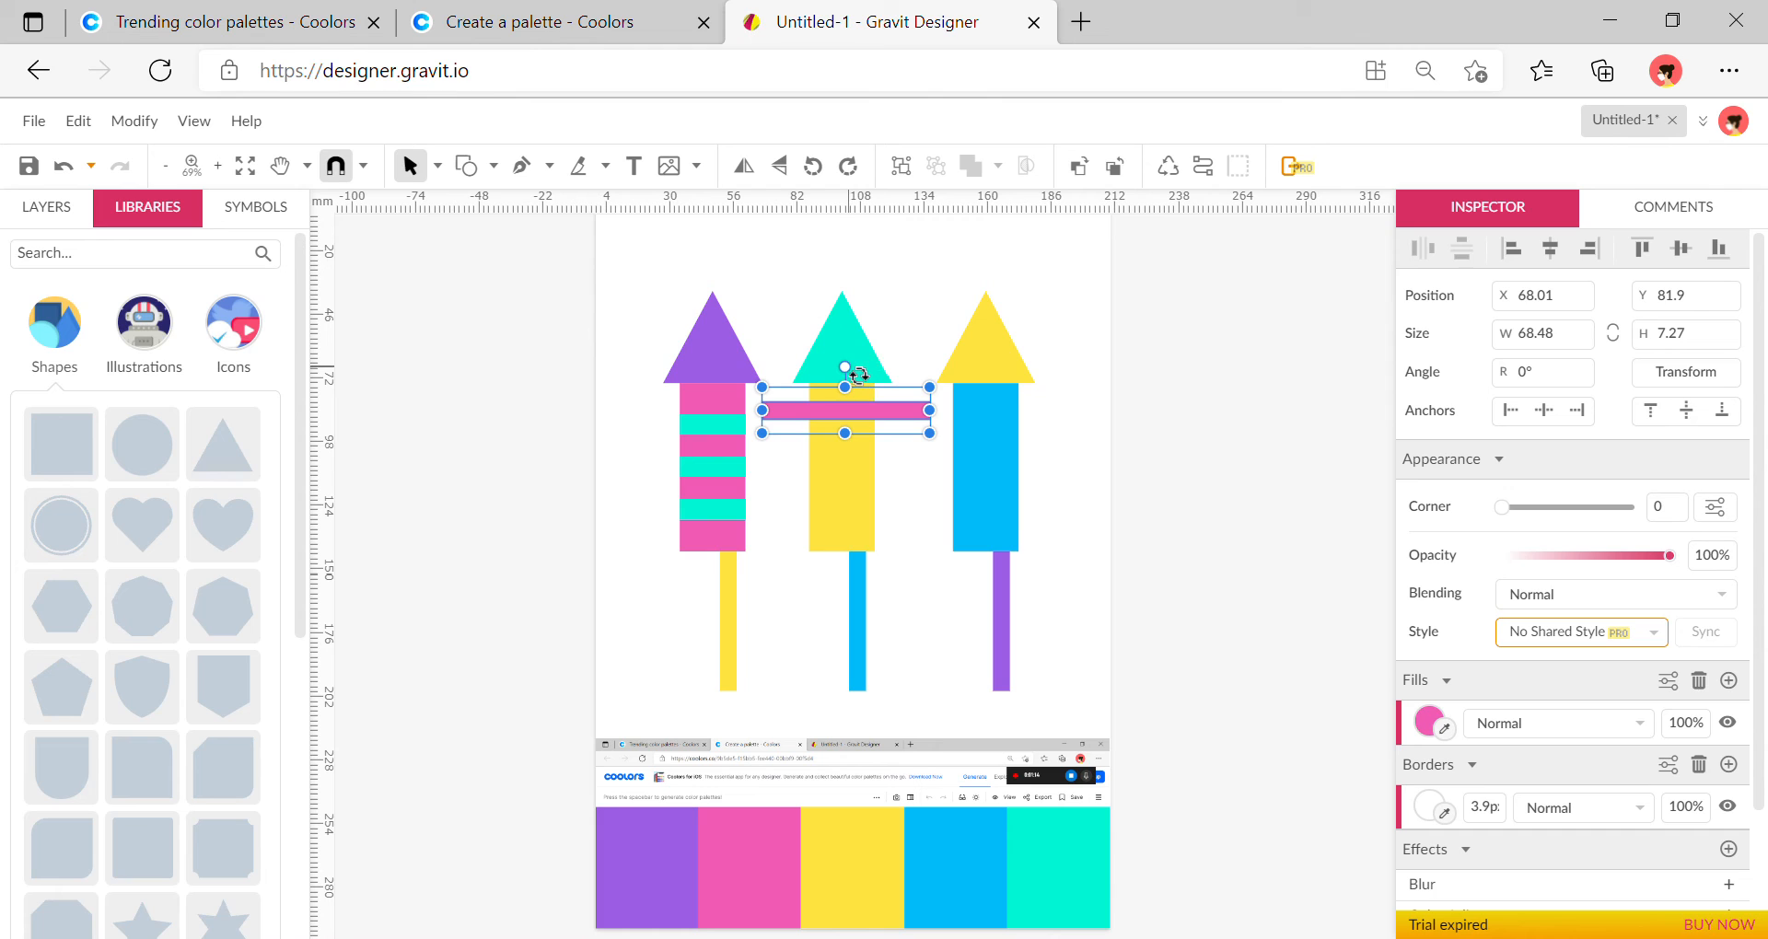
# Rotate the pink strip to about 24° and duplicate it twice at even spacing down the middle rocket's body
pyautogui.moveTo(860, 375)
pyautogui.mouseDown()
pyautogui.moveTo(822, 380)
pyautogui.moveTo(879, 401)
pyautogui.mouseUp()
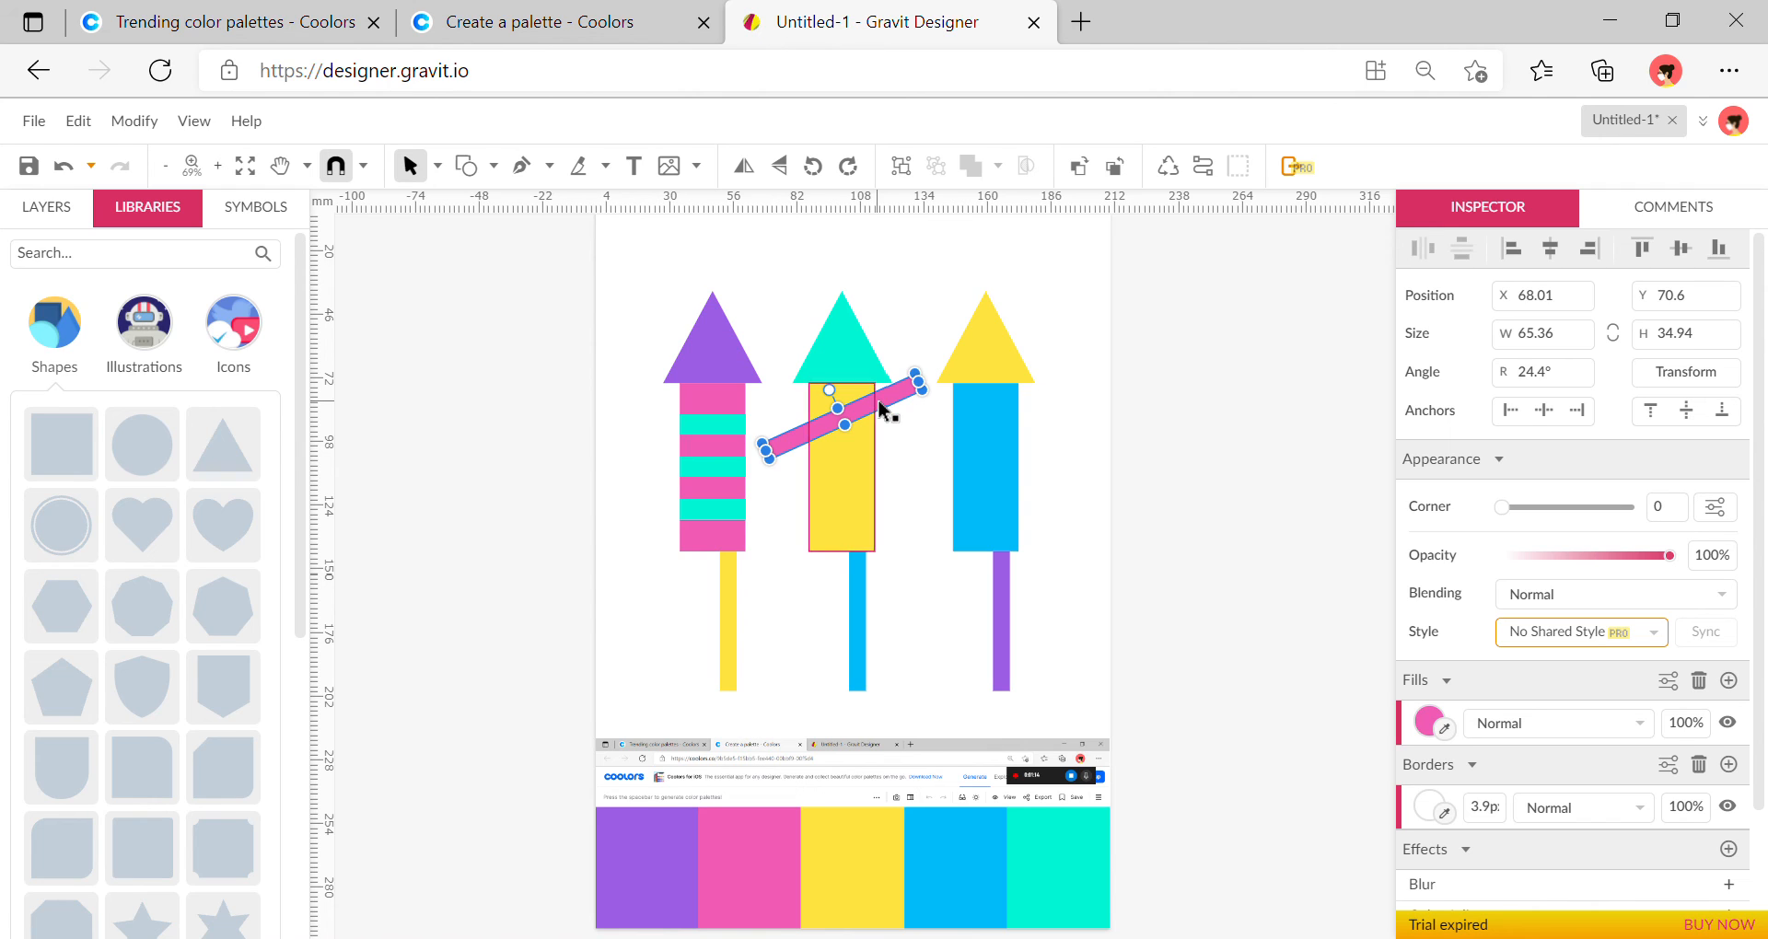
pyautogui.moveTo(876, 400); pyautogui.dragTo(876, 484)
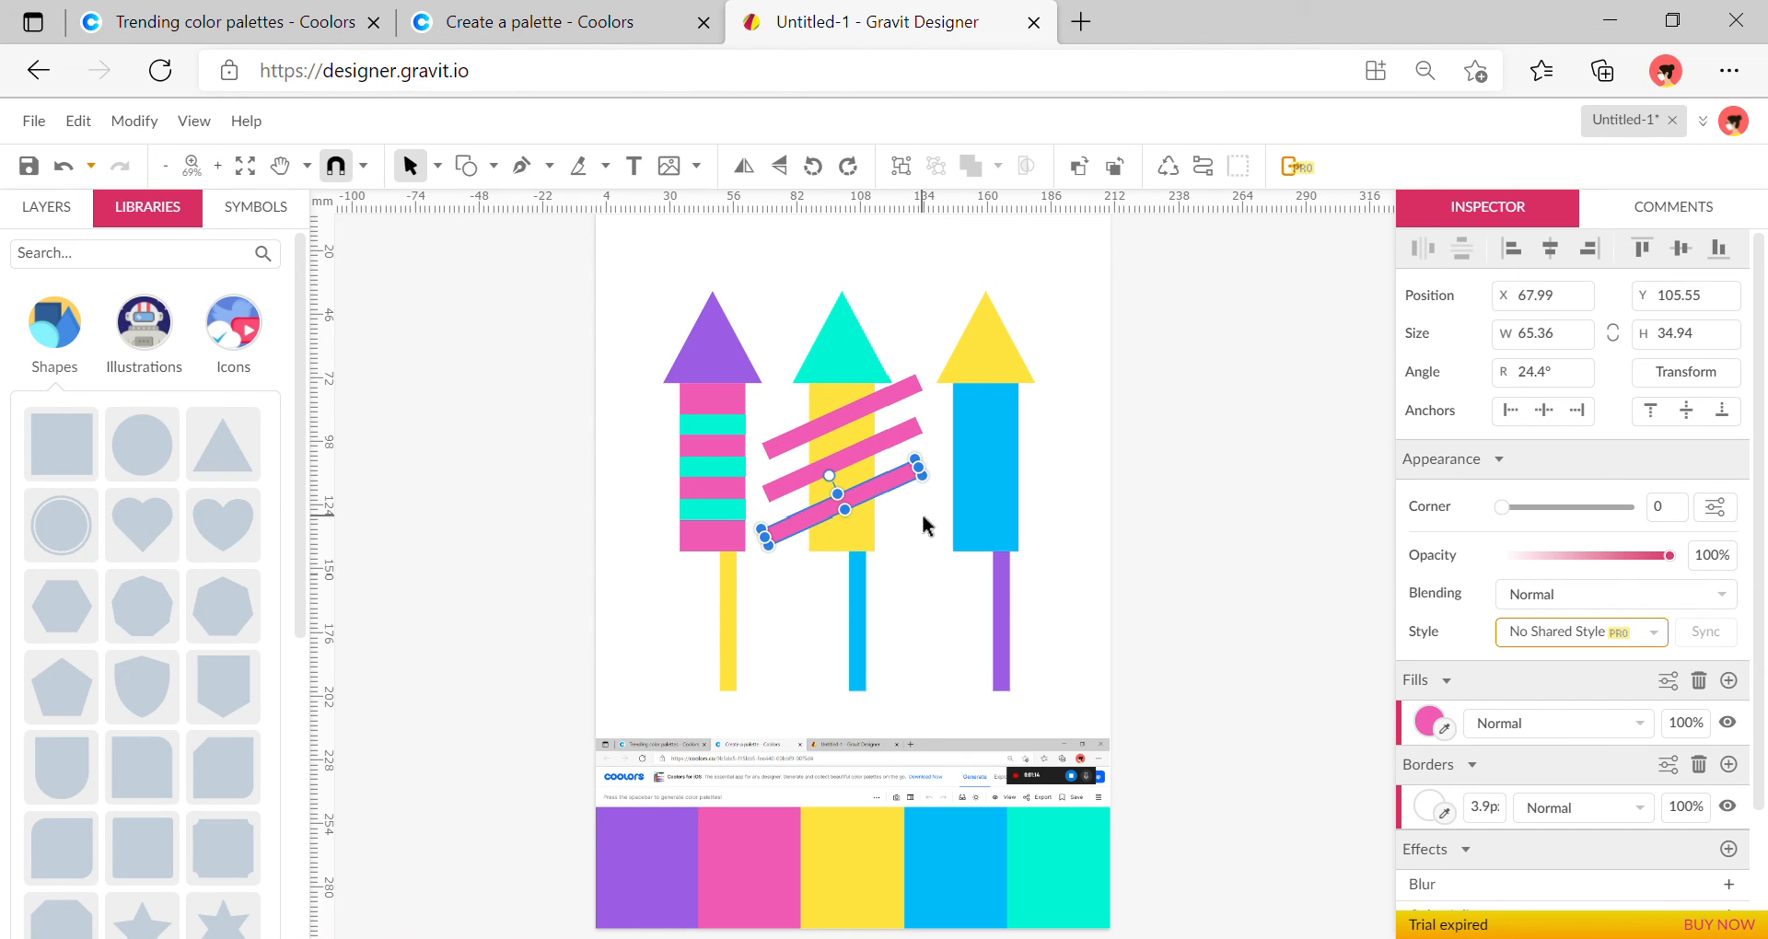
# Clip the three slanted pink strips inside the middle rocket's yellow body
pyautogui.moveTo(921, 512); pyautogui.dragTo(834, 416)
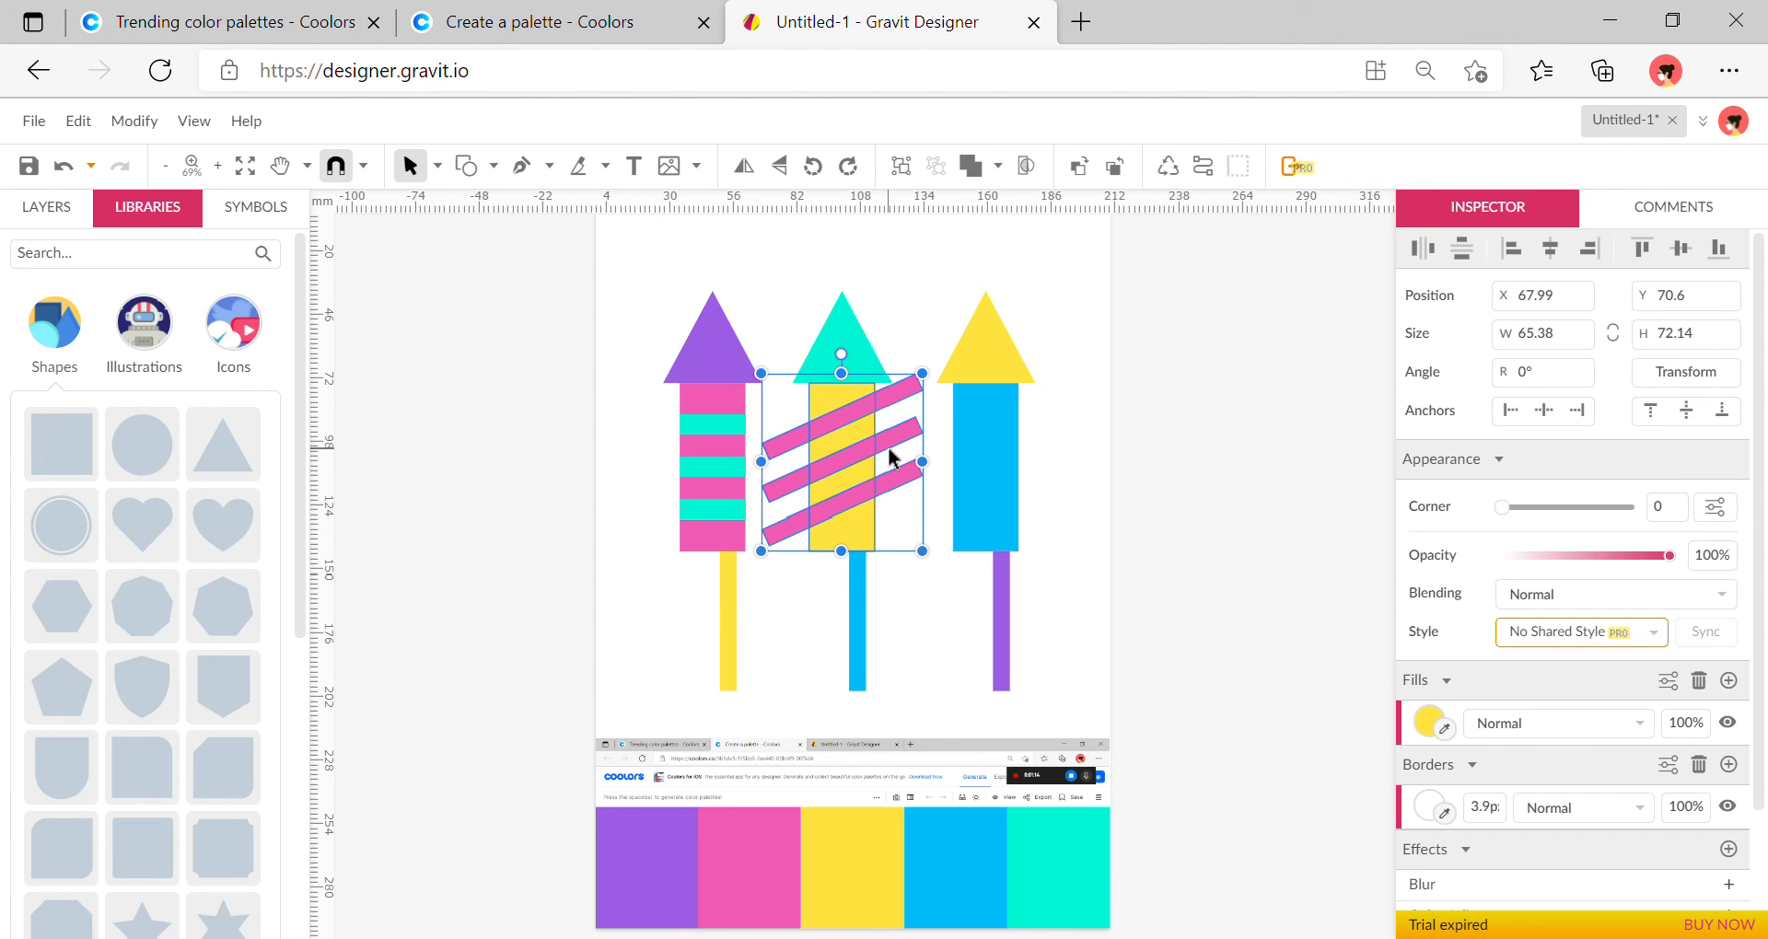
pyautogui.click(1155, 363)
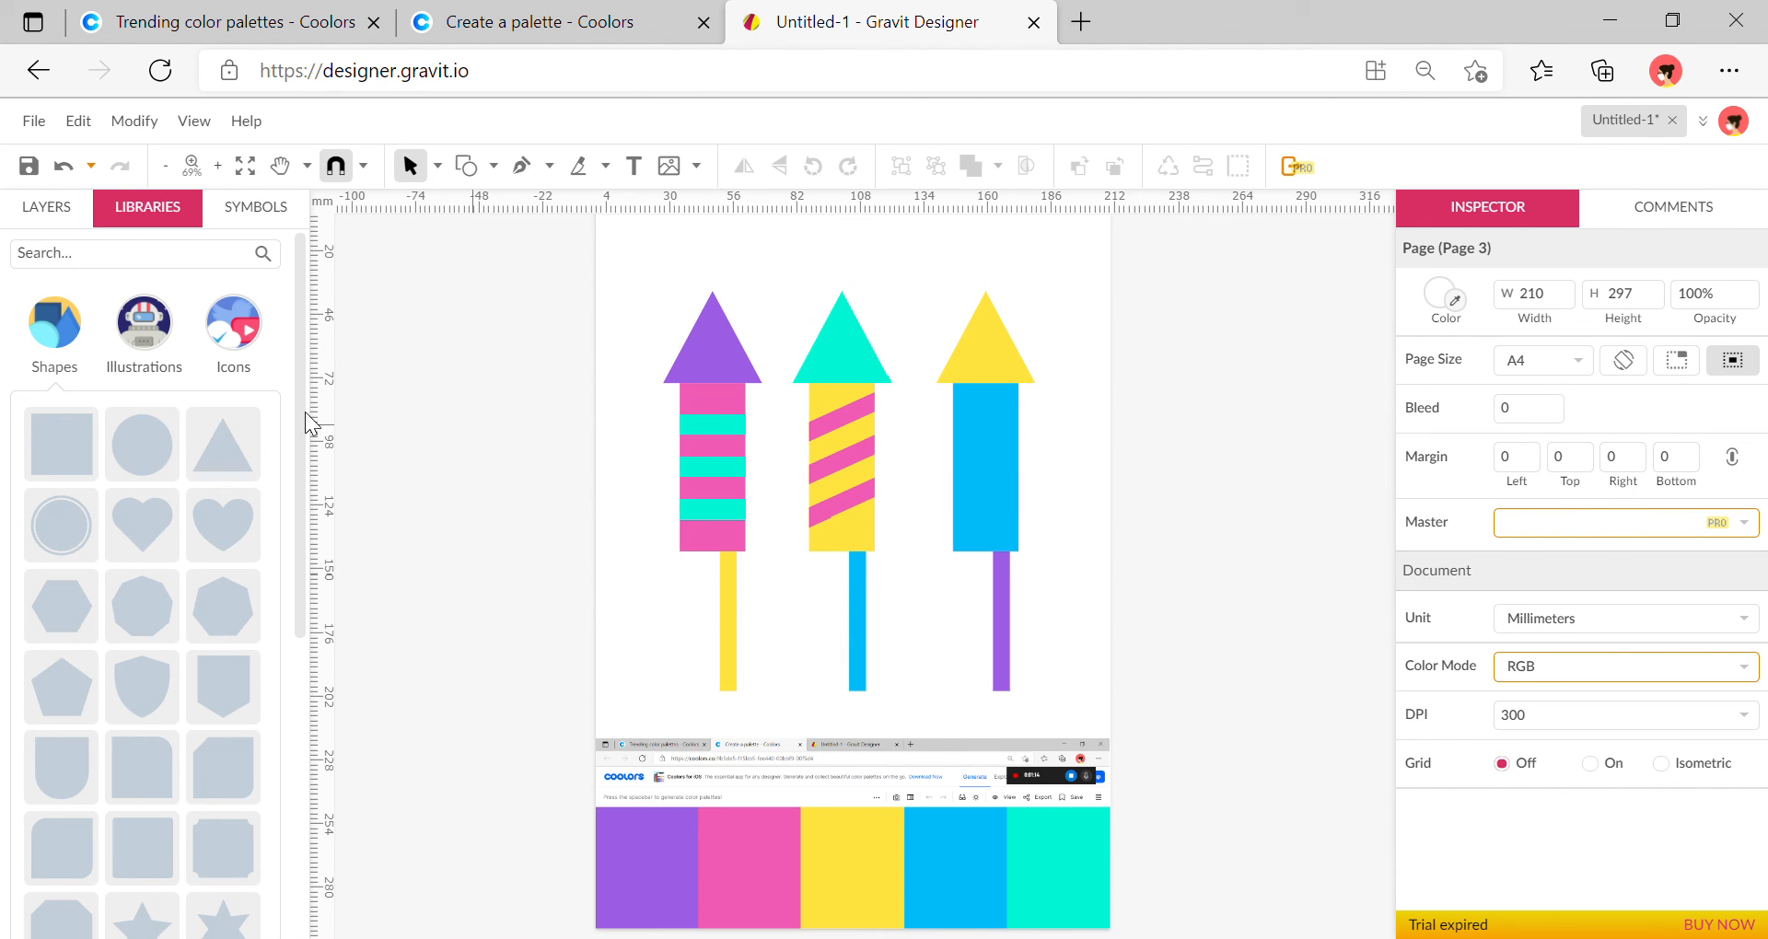
# Add a library circle about 28 mm across overlapping the upper-right corner of the right rocket's body, and fill it with palette turquoise
pyautogui.click(155, 451)
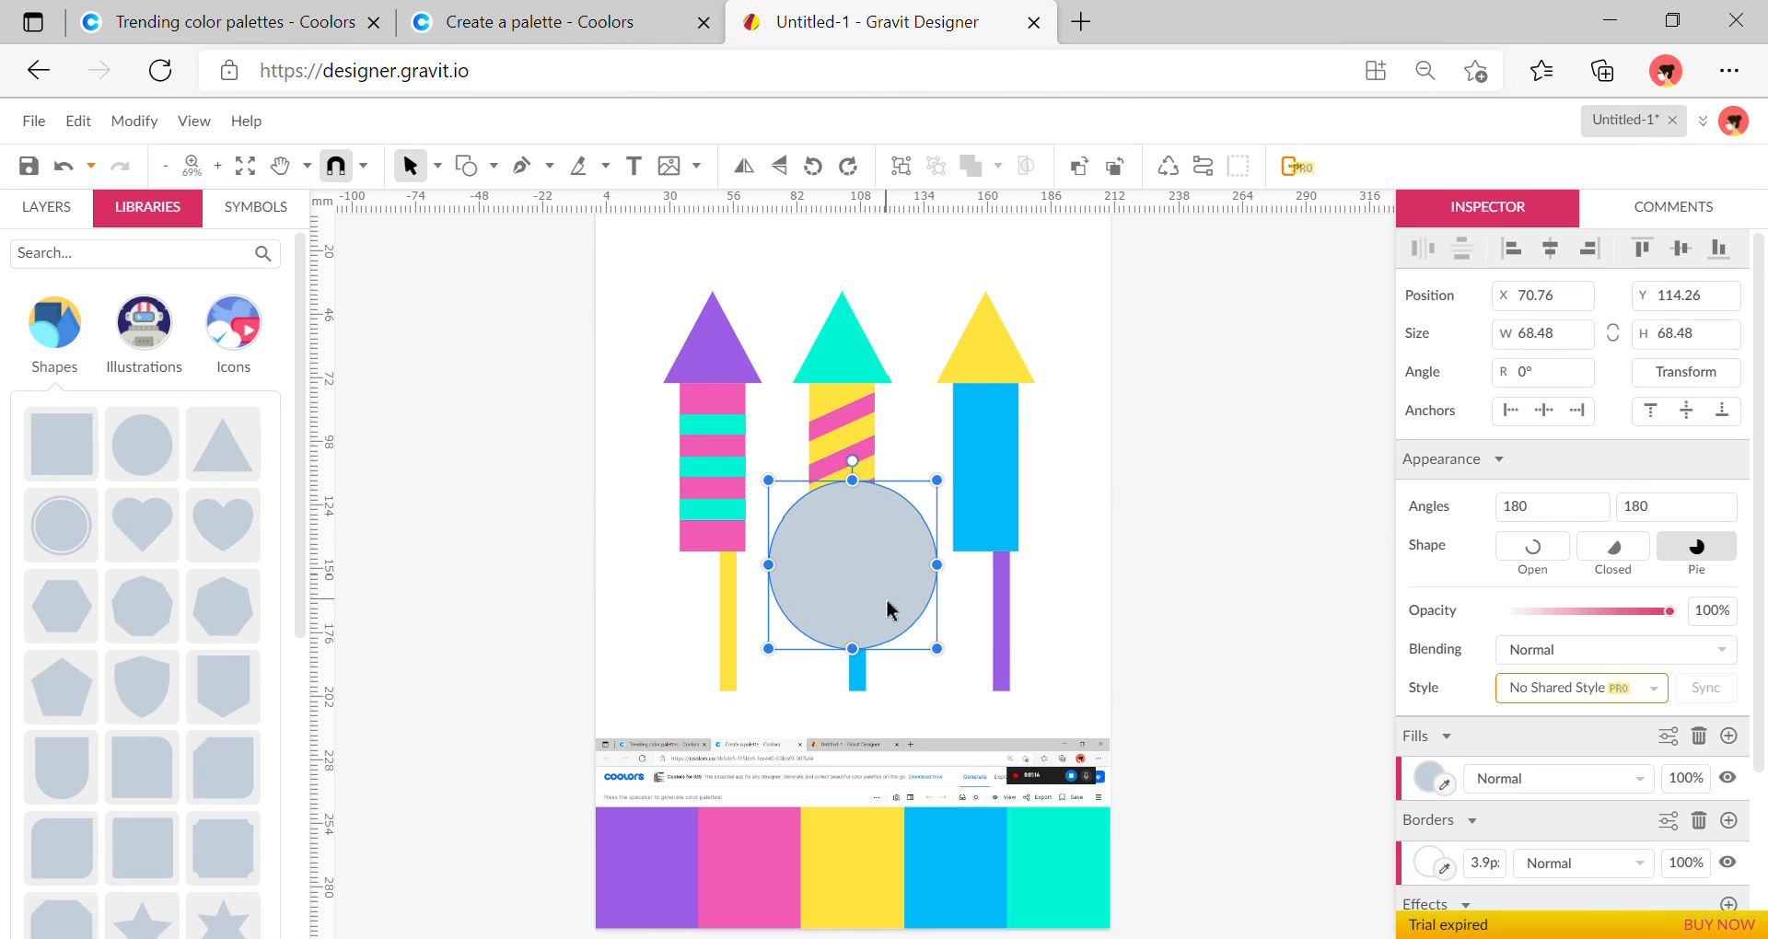
pyautogui.moveTo(937, 649); pyautogui.dragTo(1005, 400)
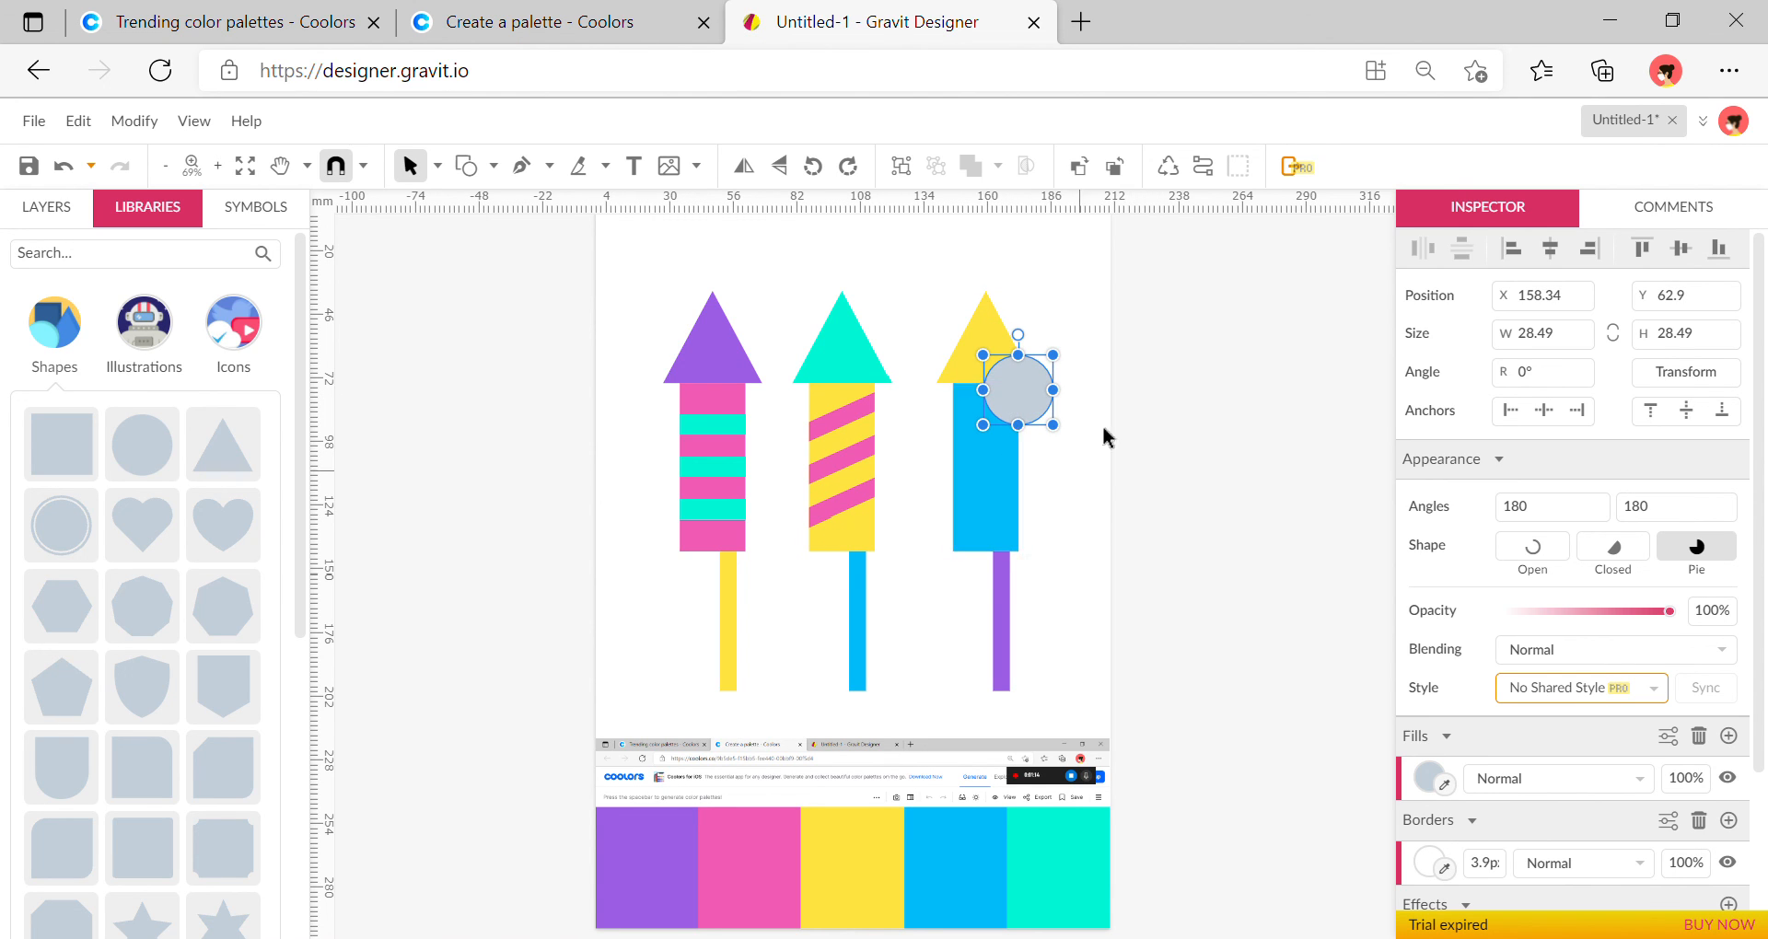
pyautogui.click(1446, 786)
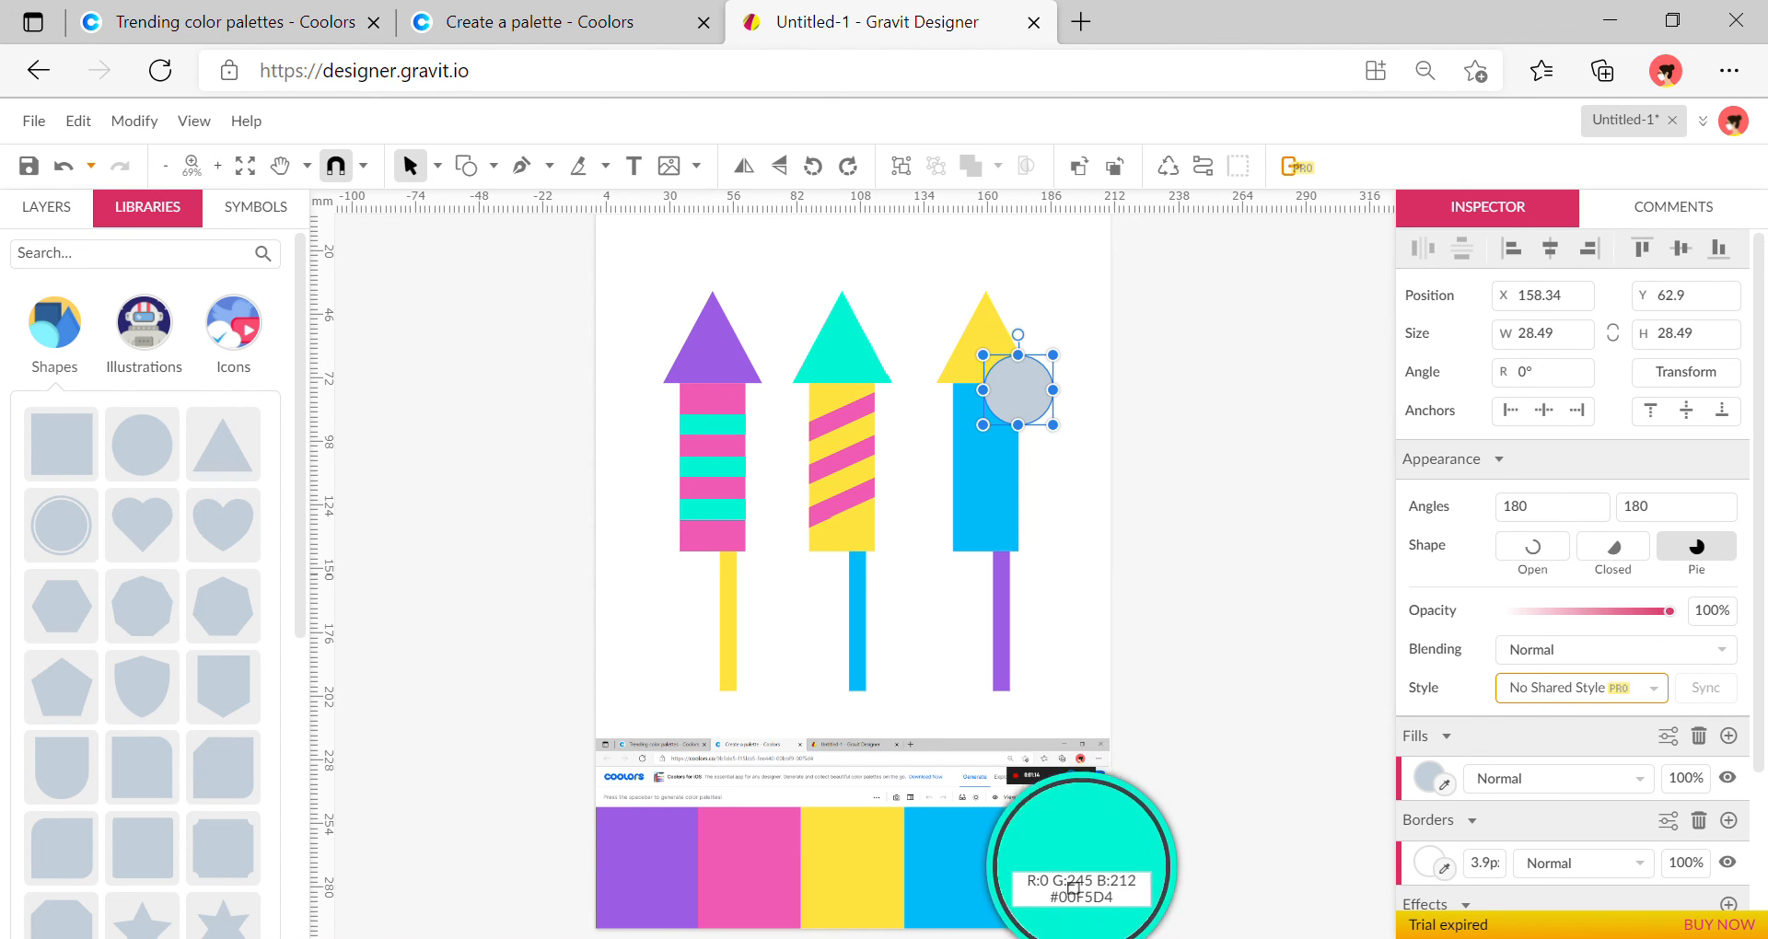
pyautogui.click(1087, 823)
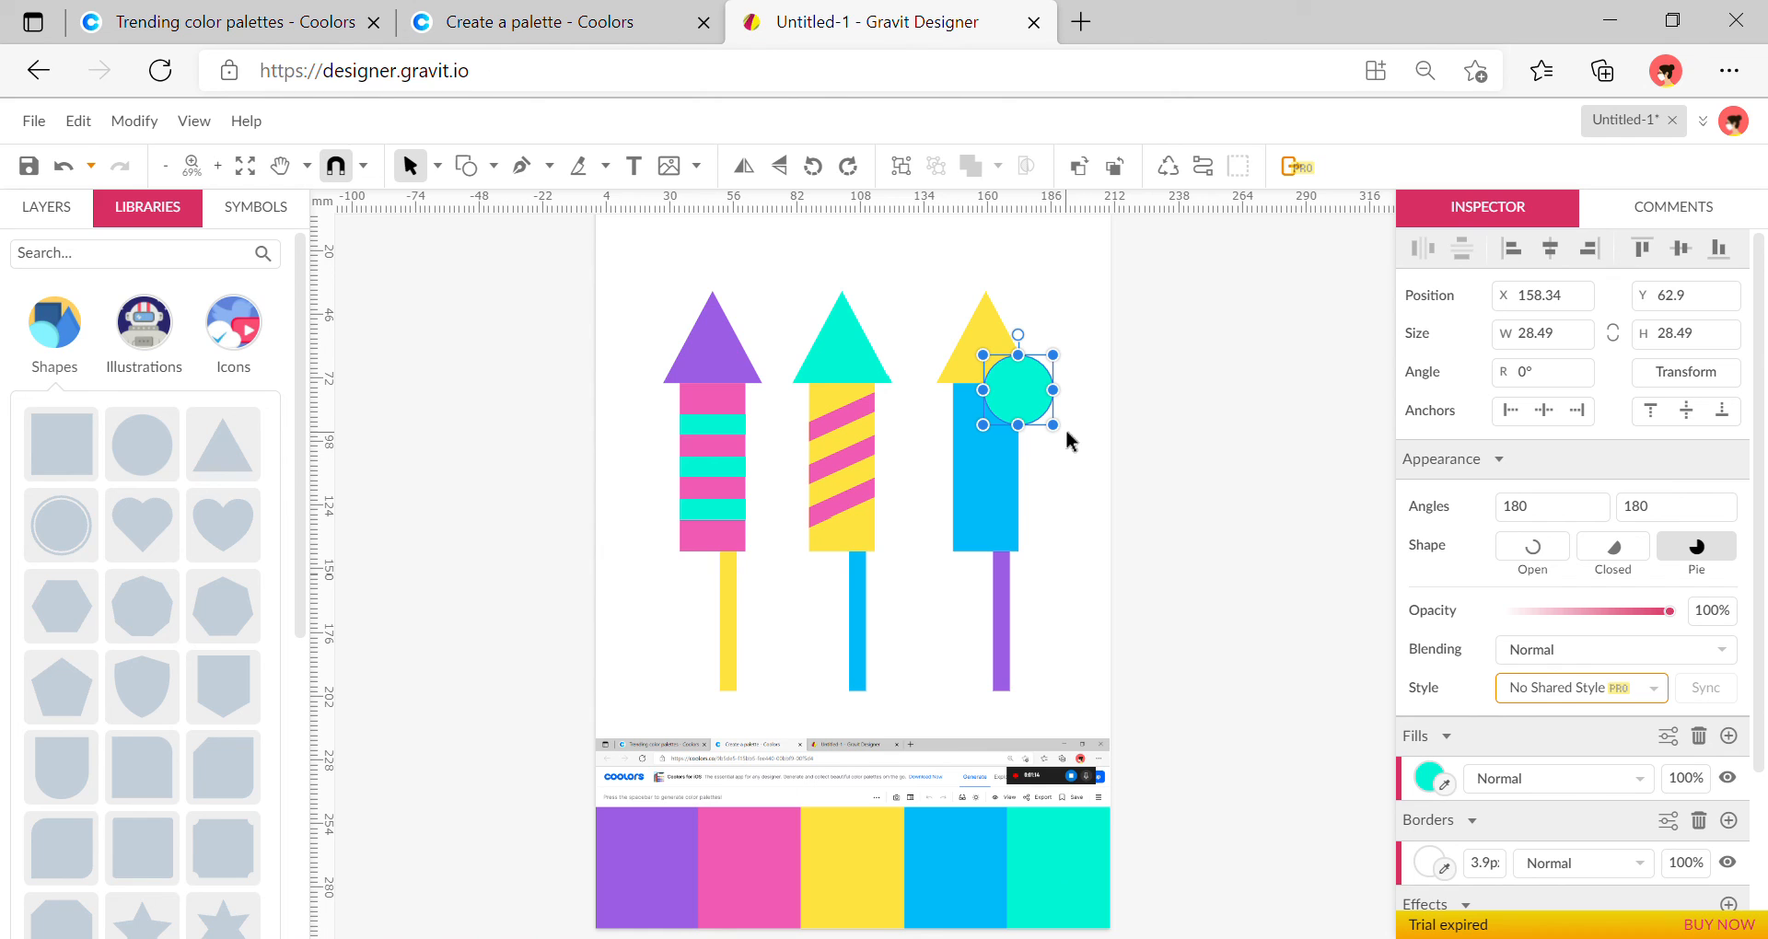
# Place three progressively smaller copies of the turquoise circle on alternating edges down the right rocket's body, the smallest about 14 mm across
pyautogui.moveTo(1008, 396); pyautogui.dragTo(968, 518)
pyautogui.moveTo(998, 499); pyautogui.dragTo(982, 516)
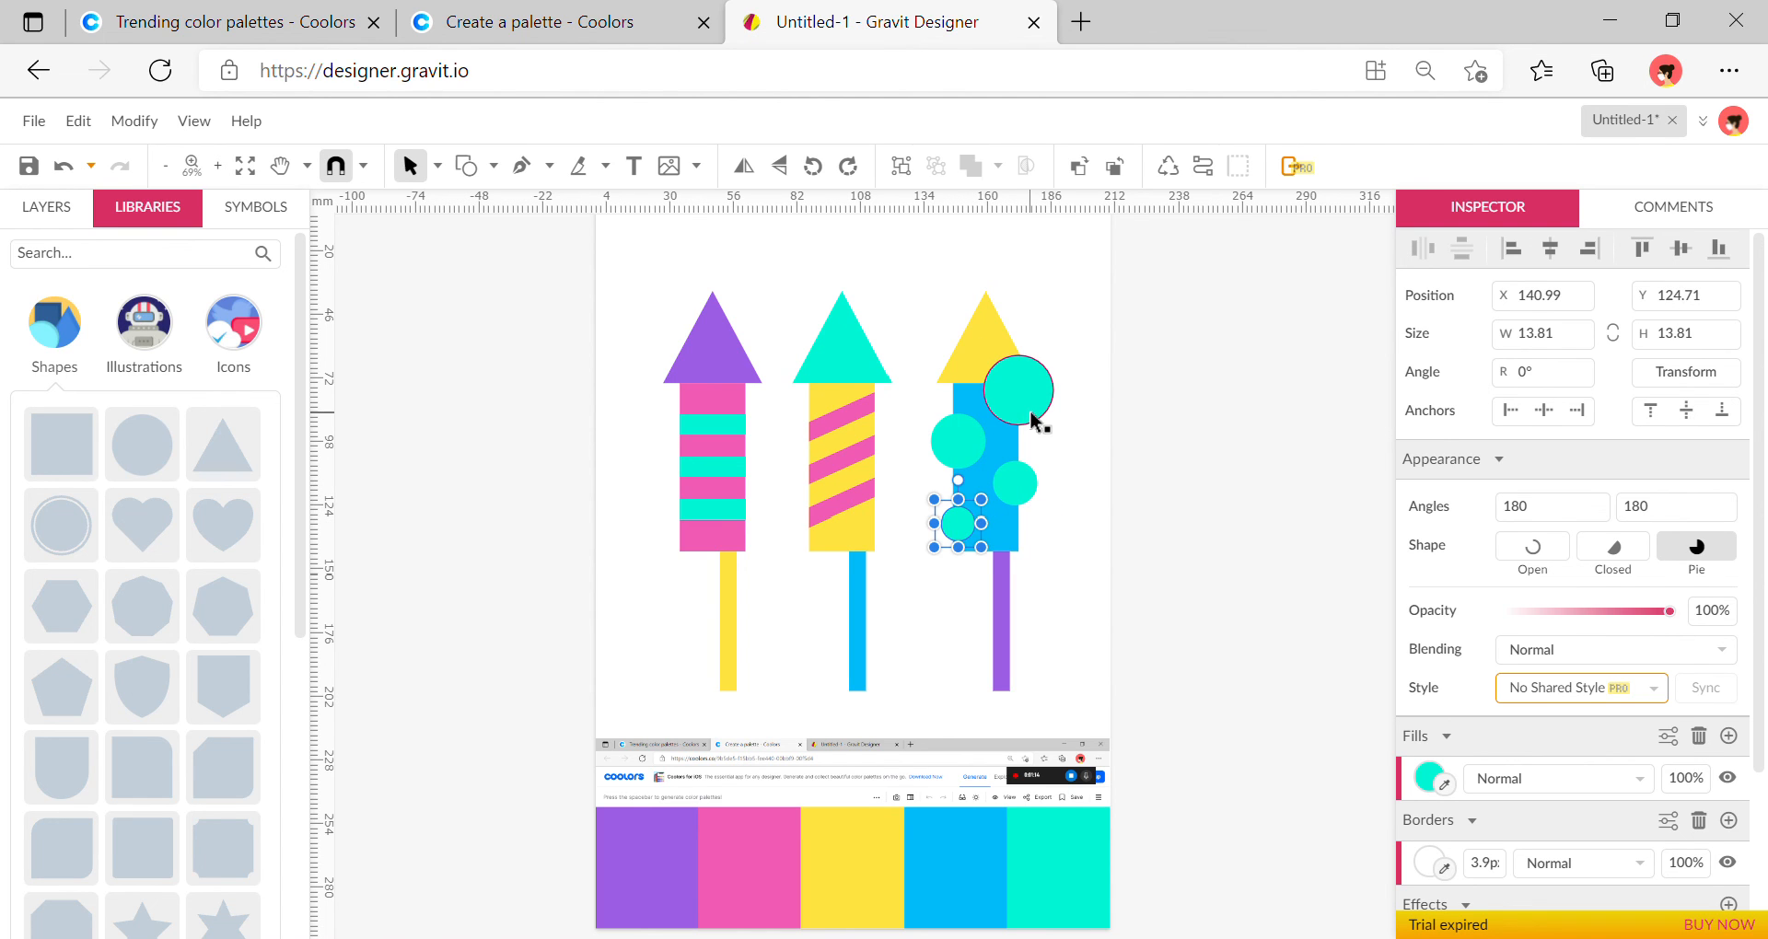
pyautogui.click(1096, 490)
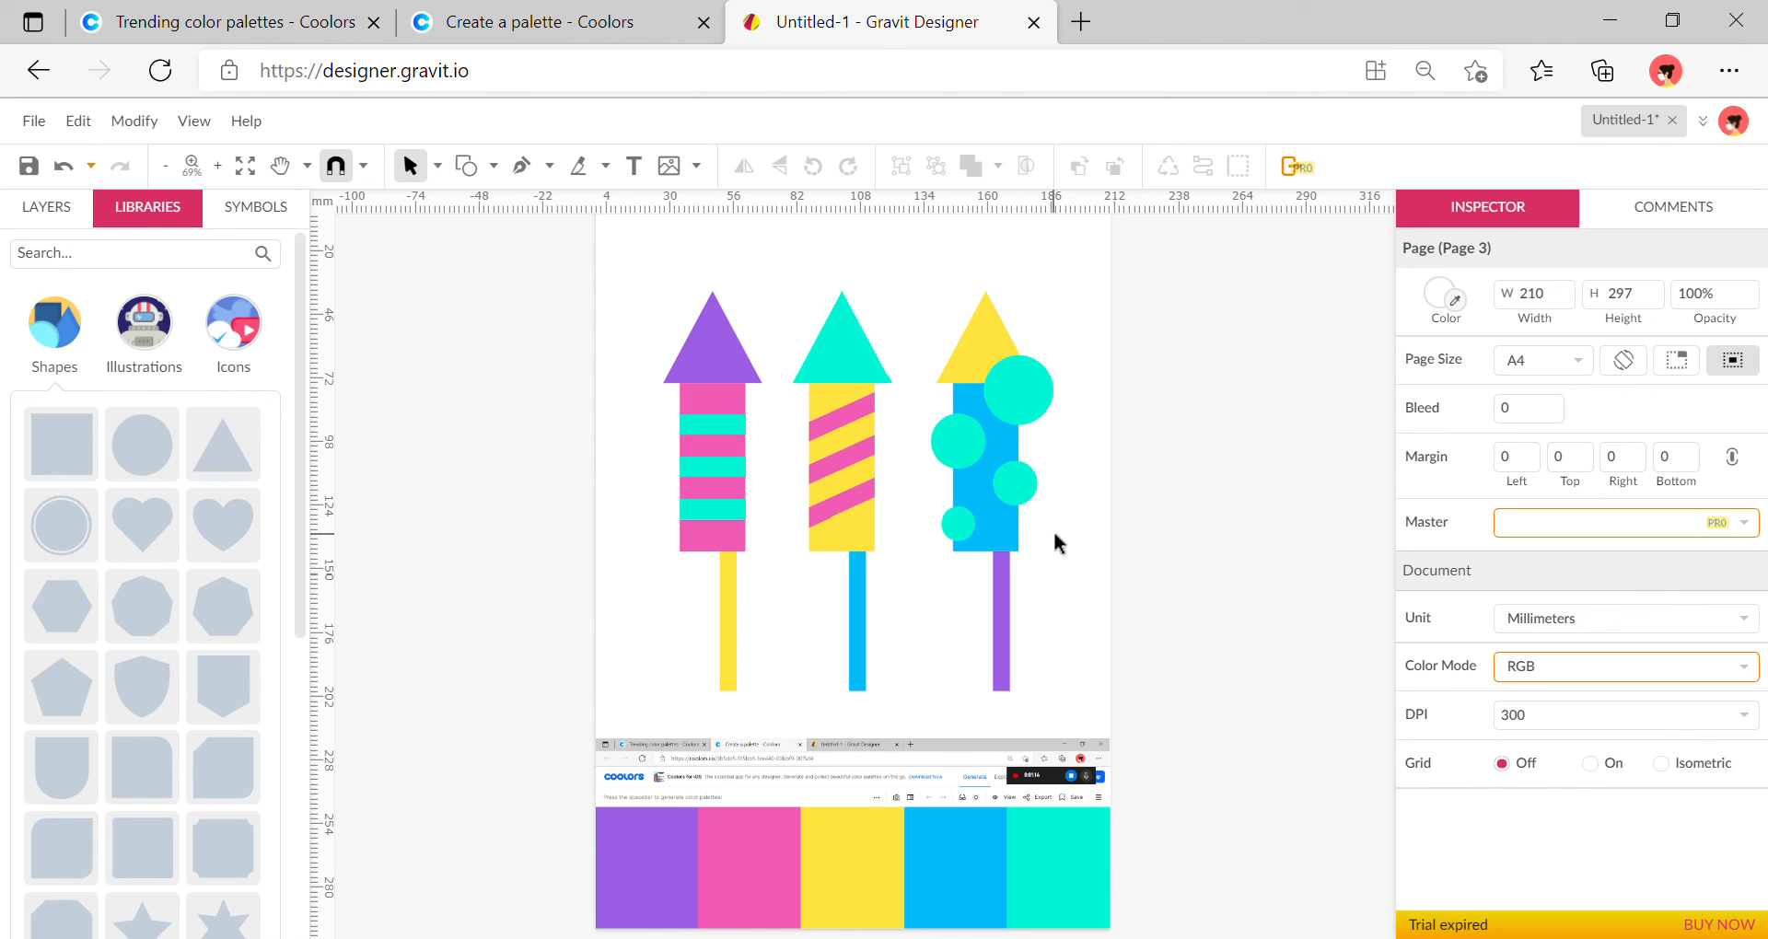
# Clip the four turquoise circles inside the right rocket's blue body
pyautogui.moveTo(1053, 534); pyautogui.dragTo(942, 416)
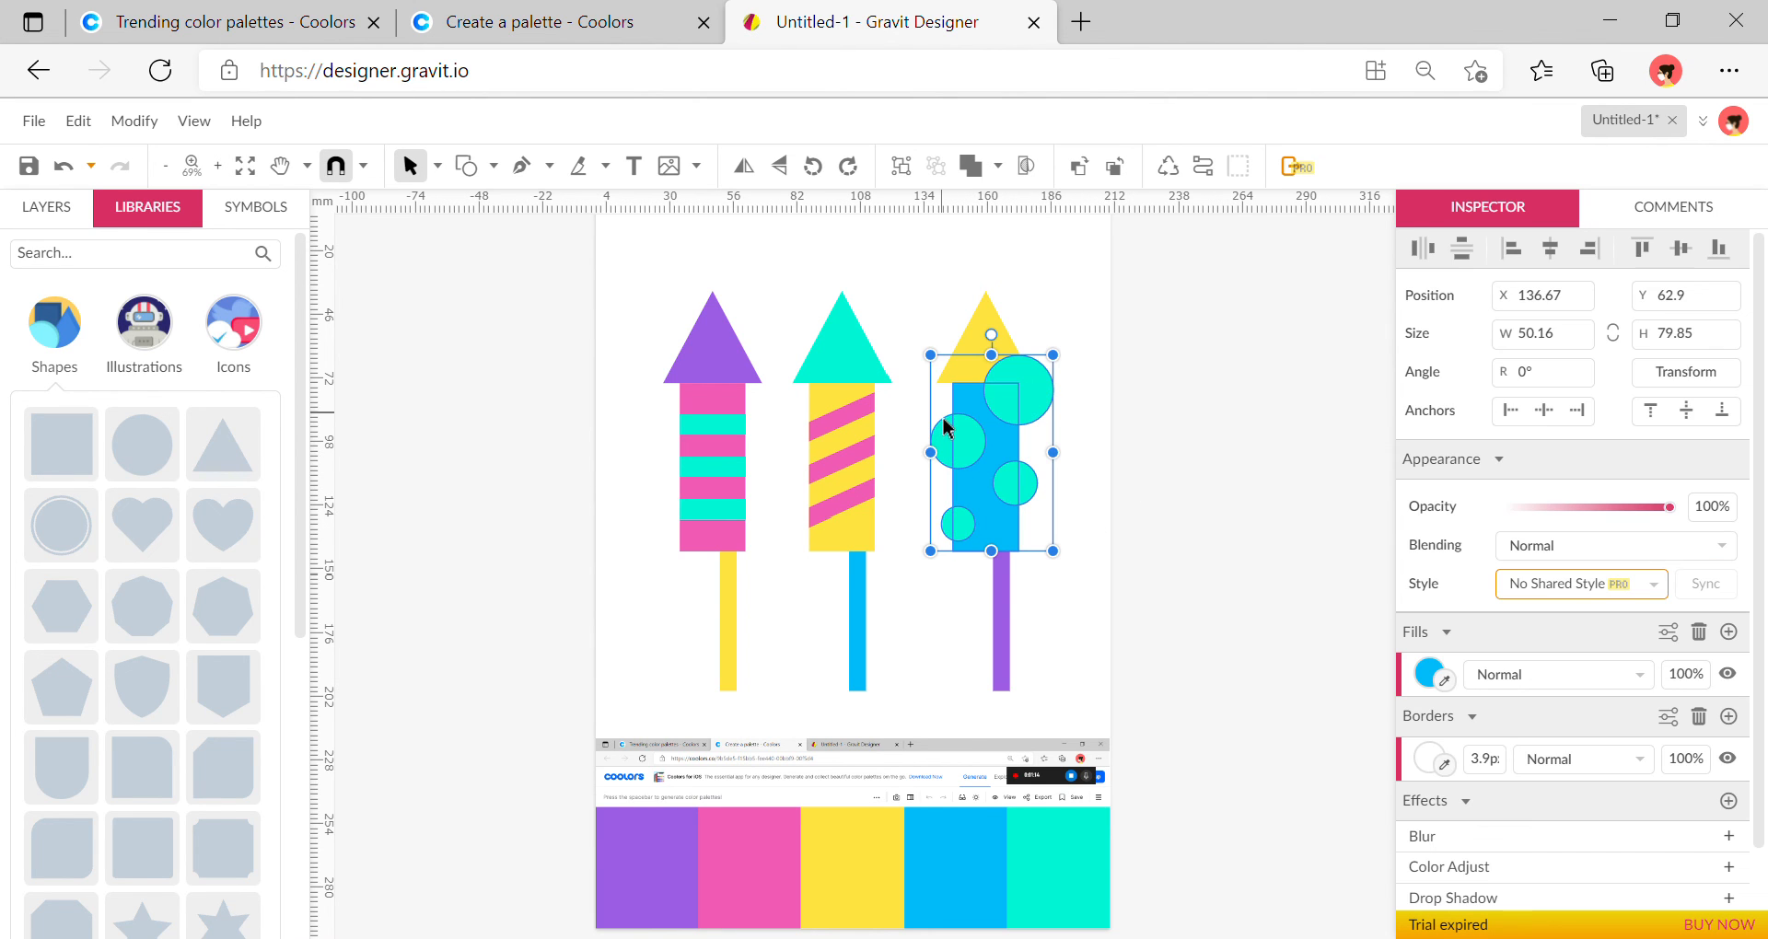
pyautogui.click(1025, 169)
pyautogui.click(1151, 343)
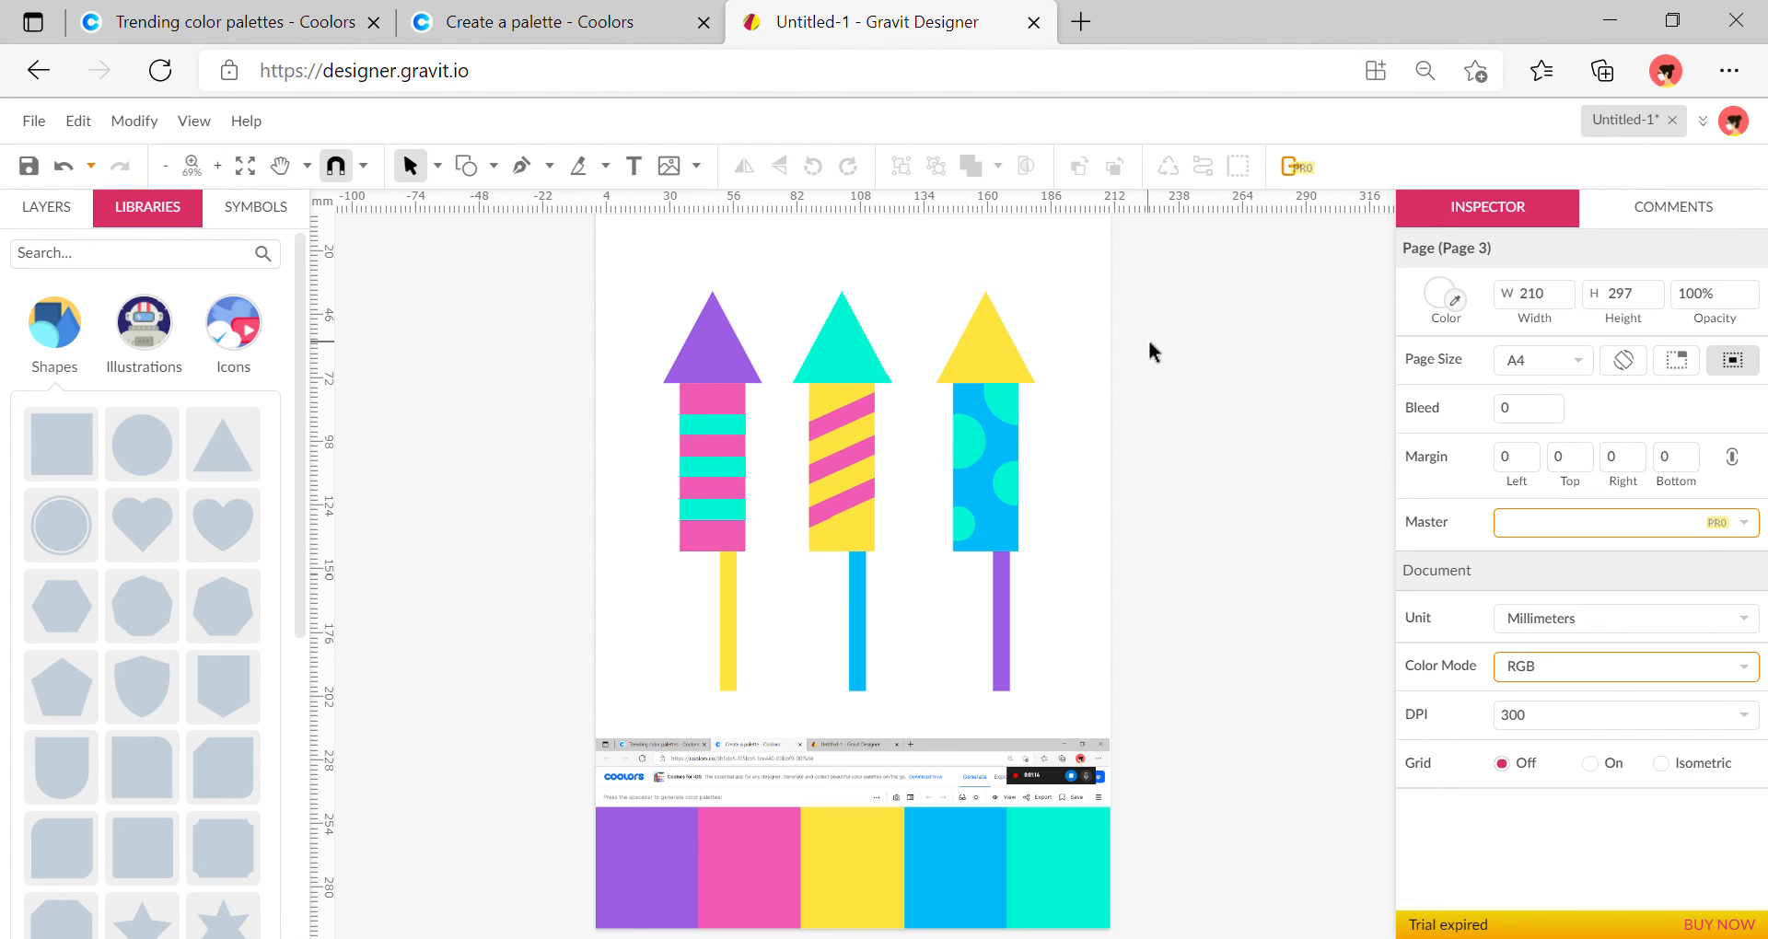
# Group the nose, decorated body and stick of each of the three rockets into a separate group per rocket
pyautogui.moveTo(940, 246); pyautogui.dragTo(1059, 711)
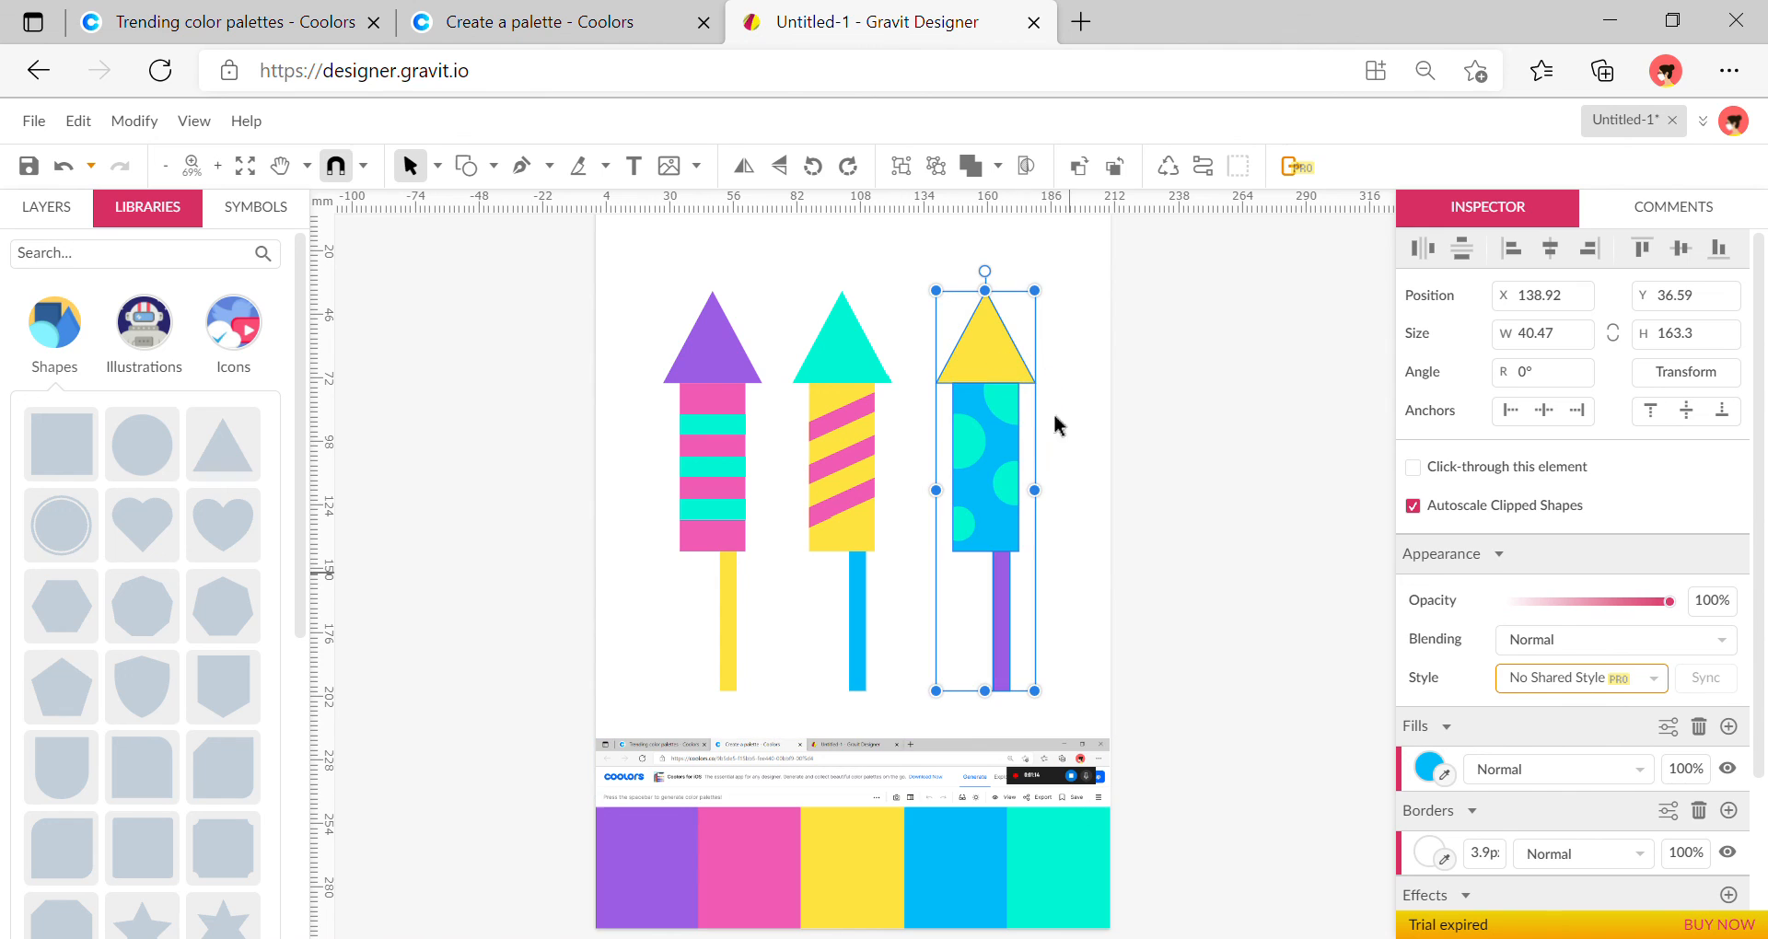
pyautogui.click(901, 170)
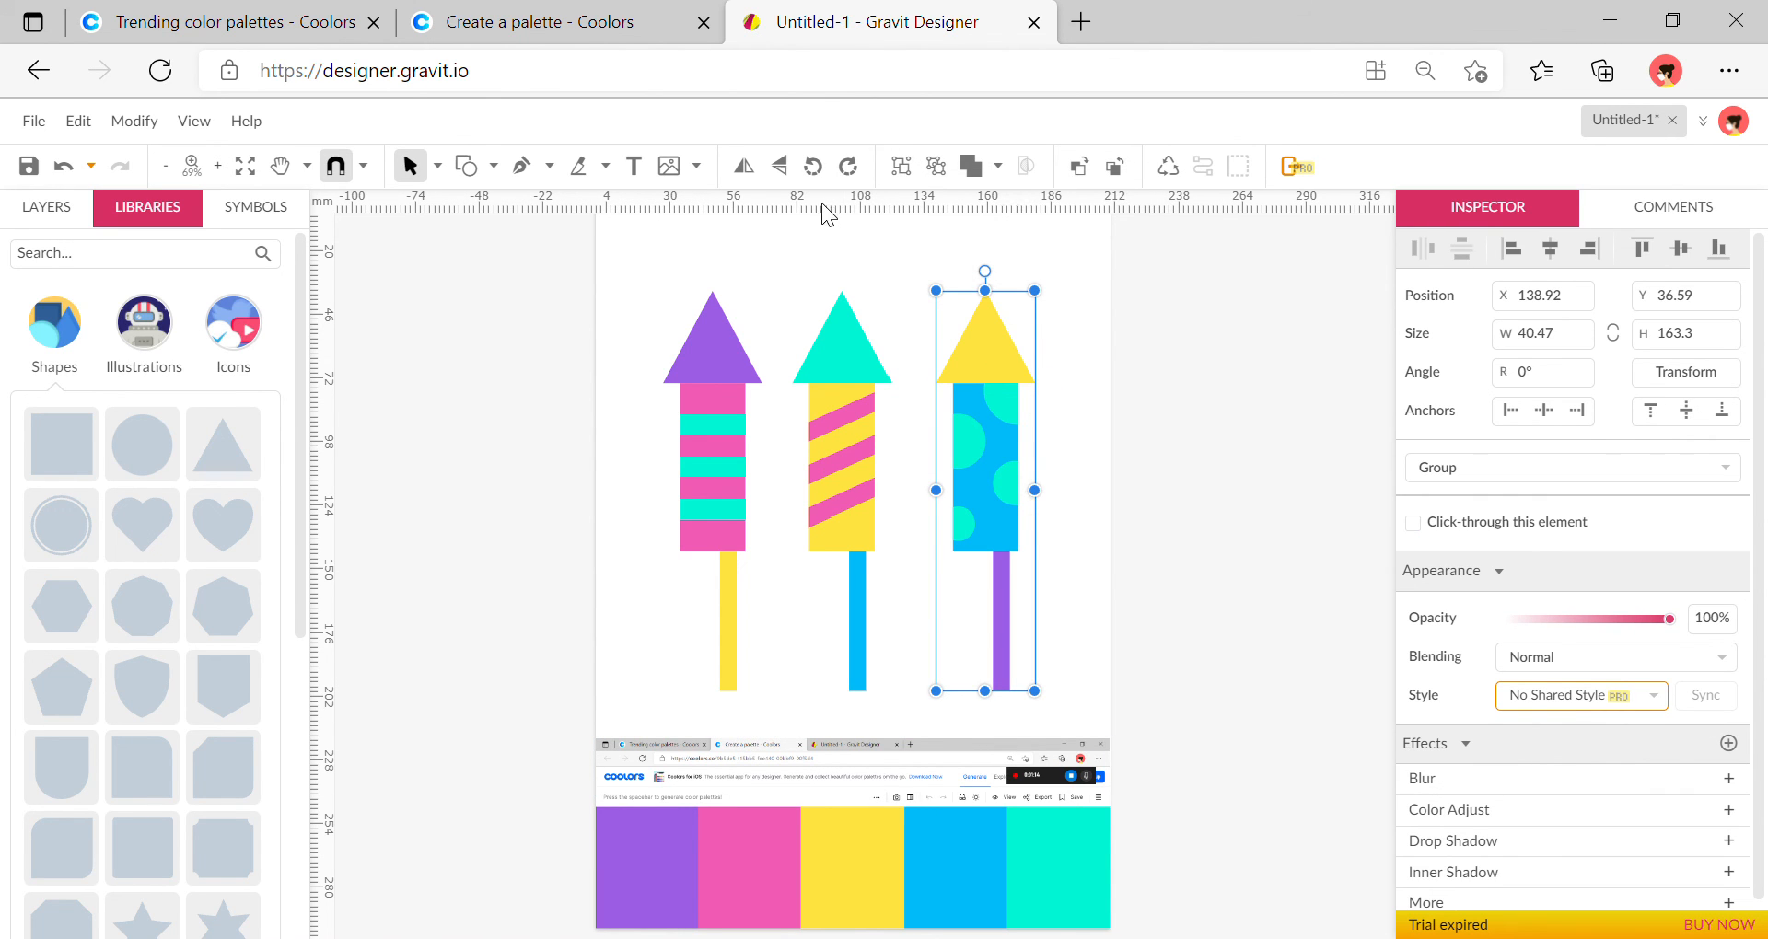
pyautogui.moveTo(797, 257); pyautogui.dragTo(886, 688)
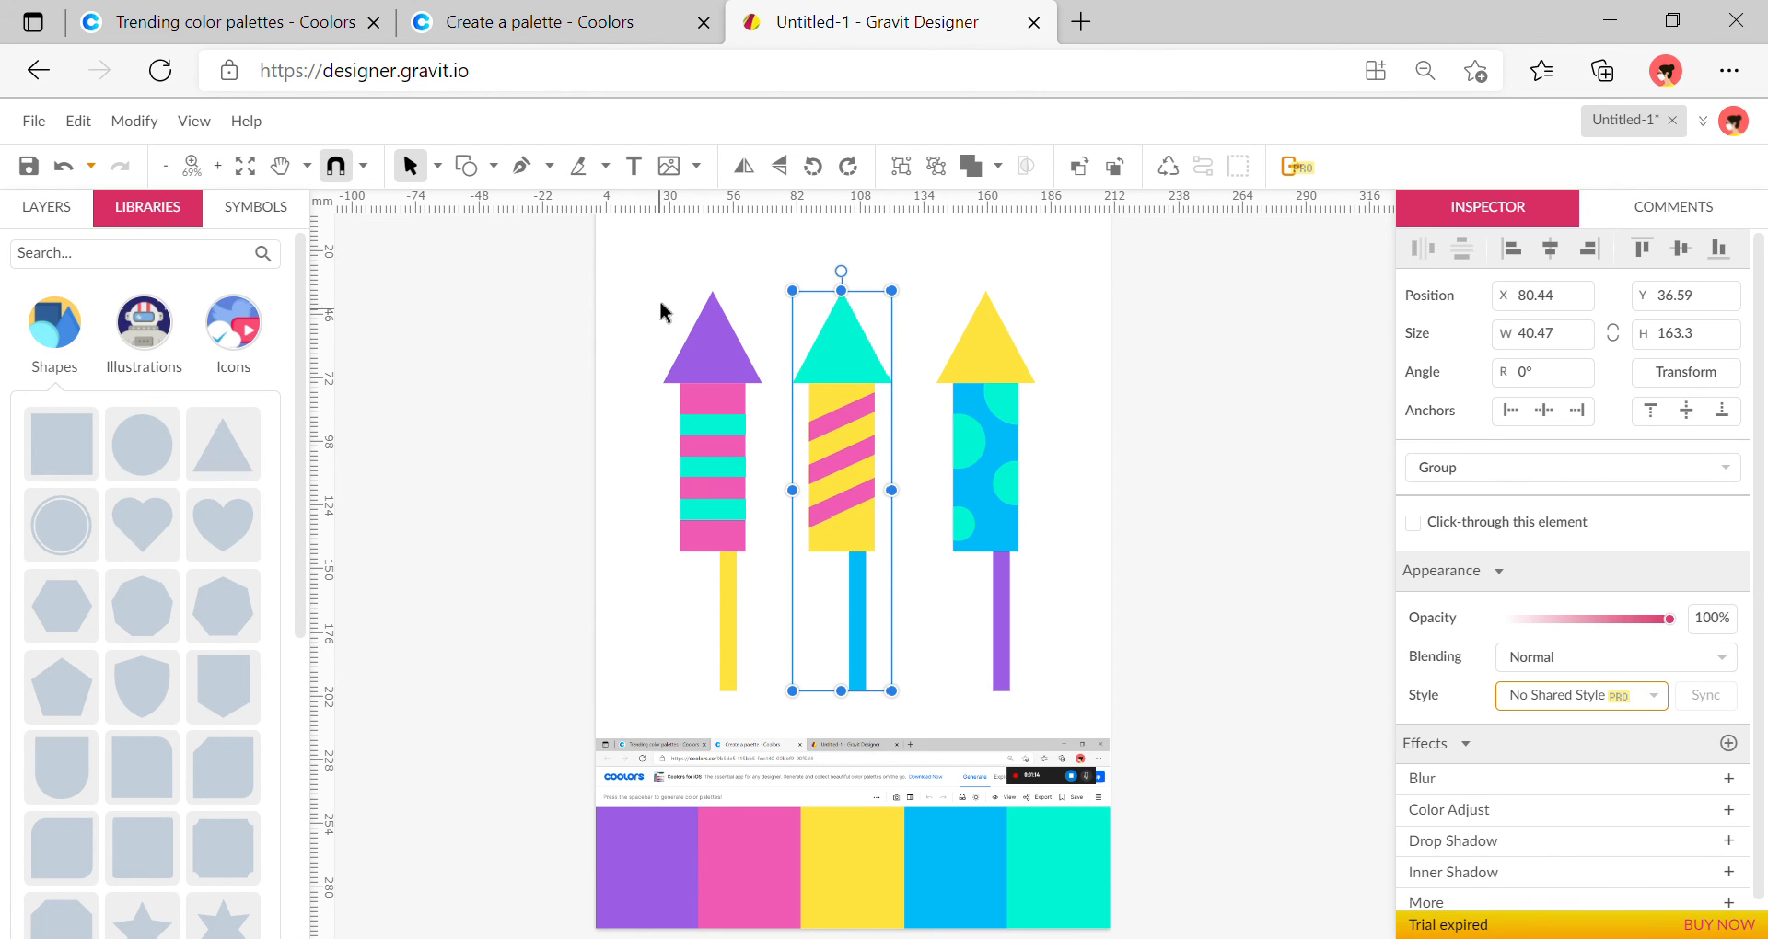
pyautogui.moveTo(656, 299); pyautogui.dragTo(760, 682)
pyautogui.hotkey('ctrl', 'g')
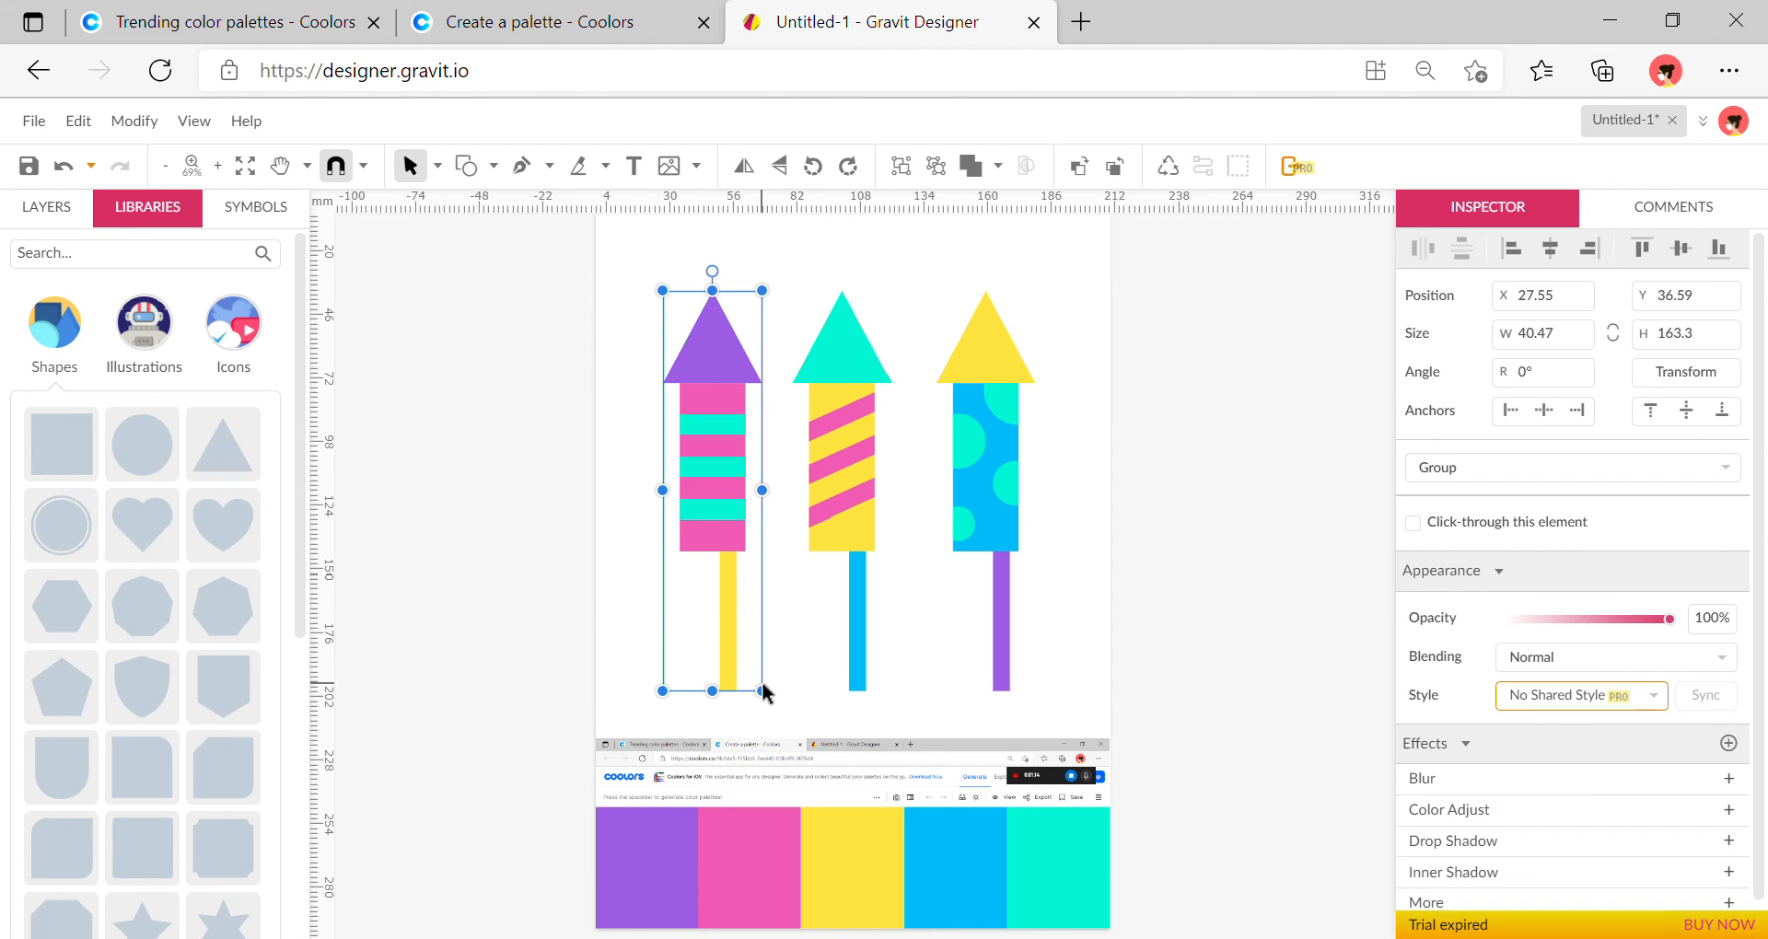
pyautogui.click(1124, 633)
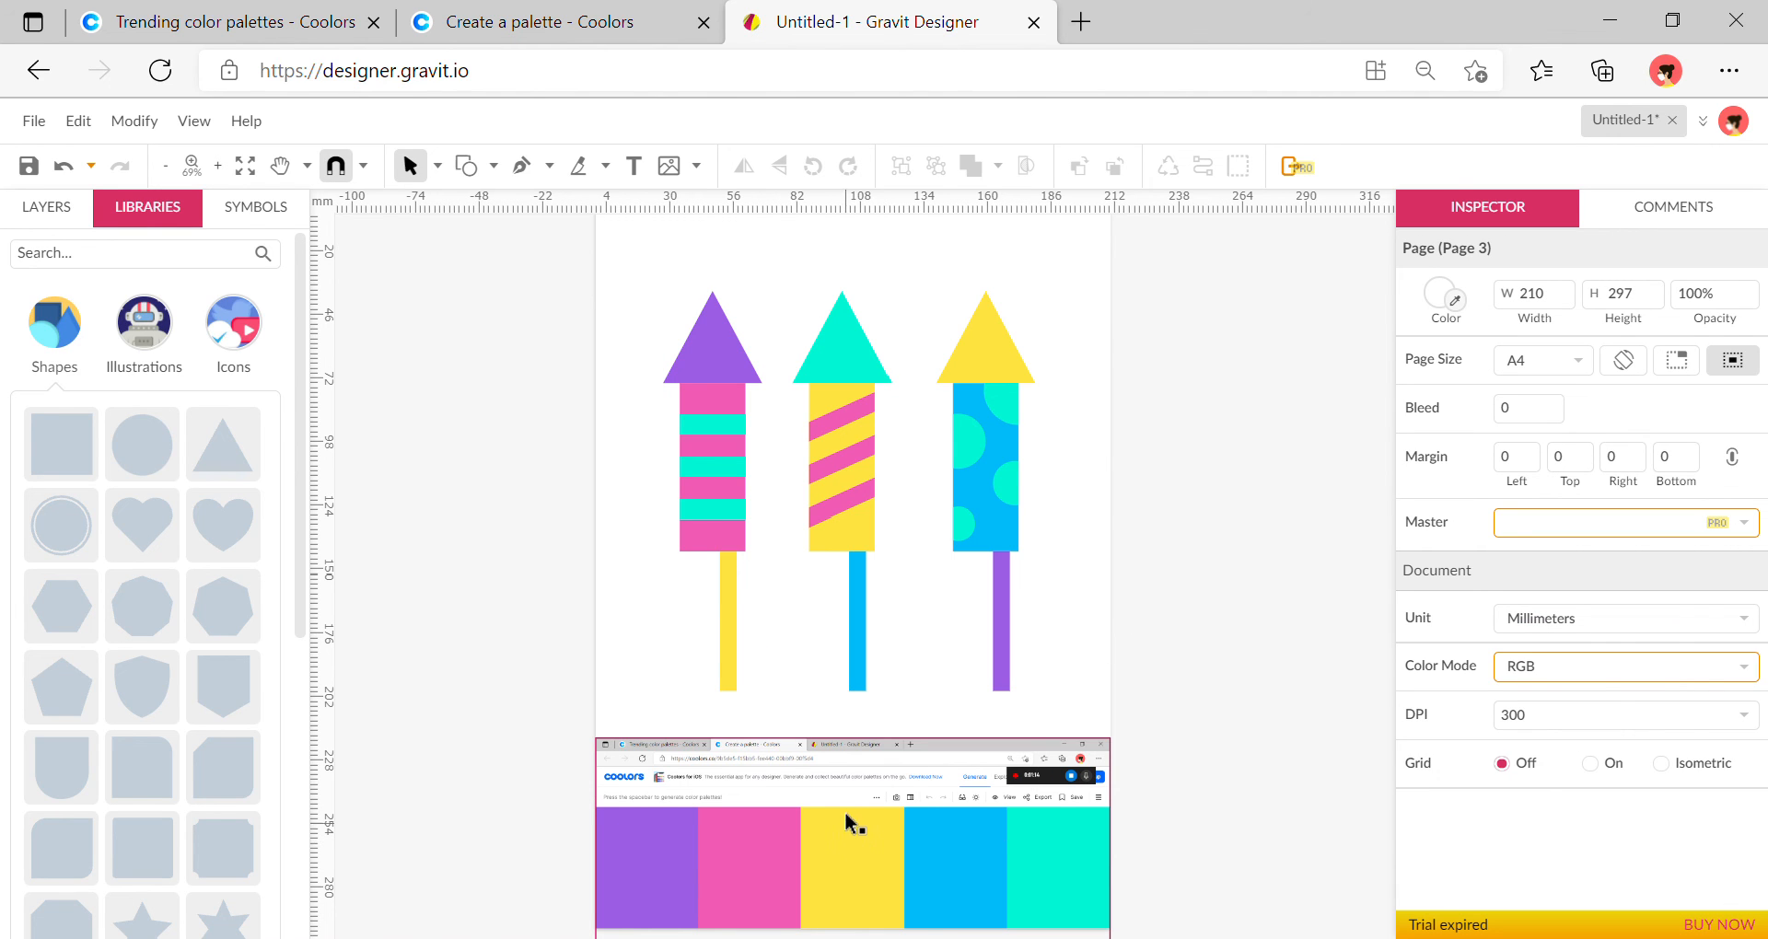
# Move the palette screenshot image down off the page, just below its lower edge
pyautogui.moveTo(840, 765); pyautogui.dragTo(840, 930)
pyautogui.scroll(1, 939, 497)
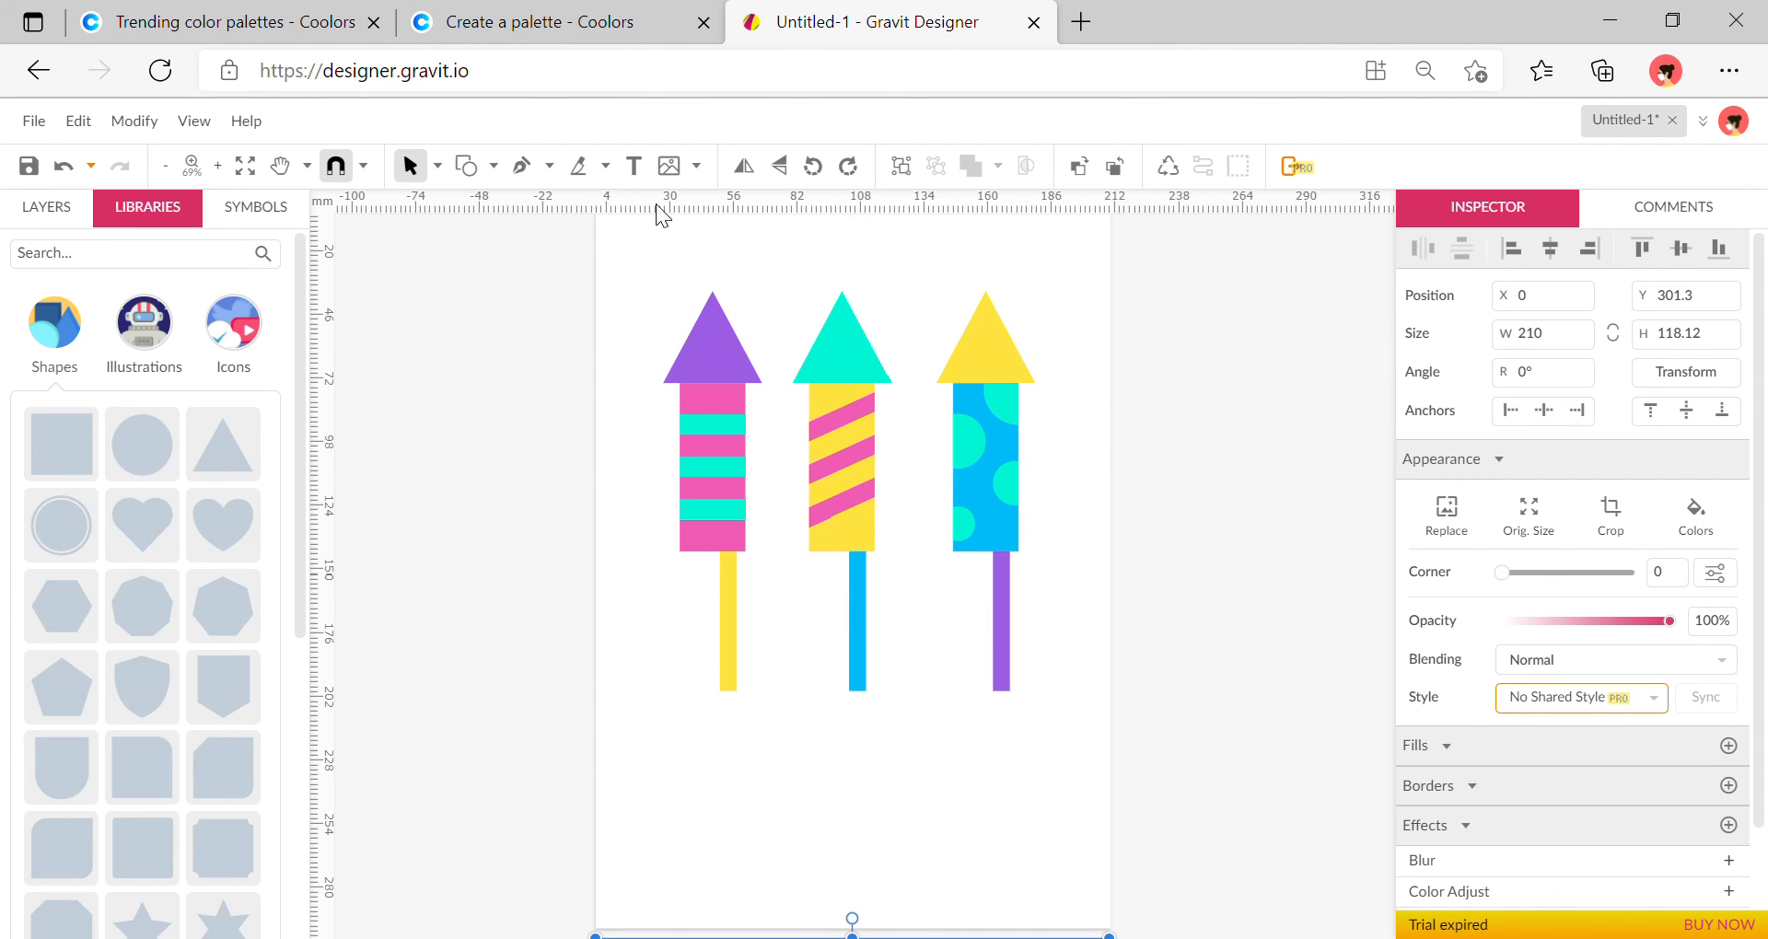